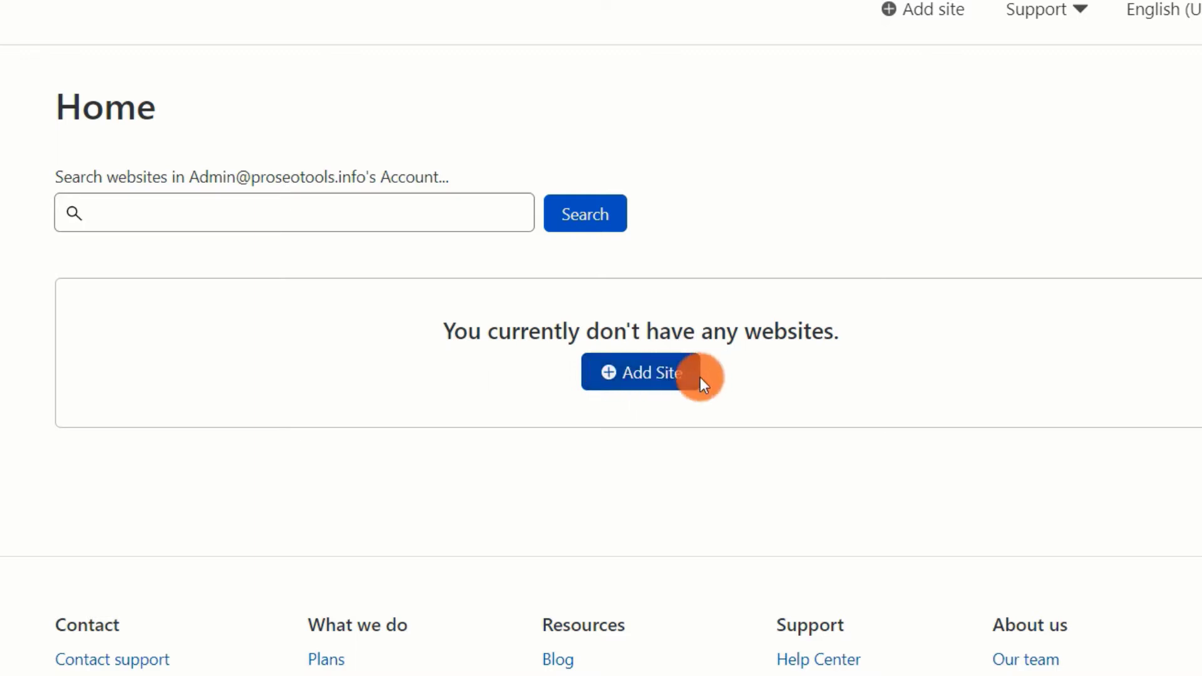
- Add proseotools.info as a new site in Cloudflare
left_click(692, 385)
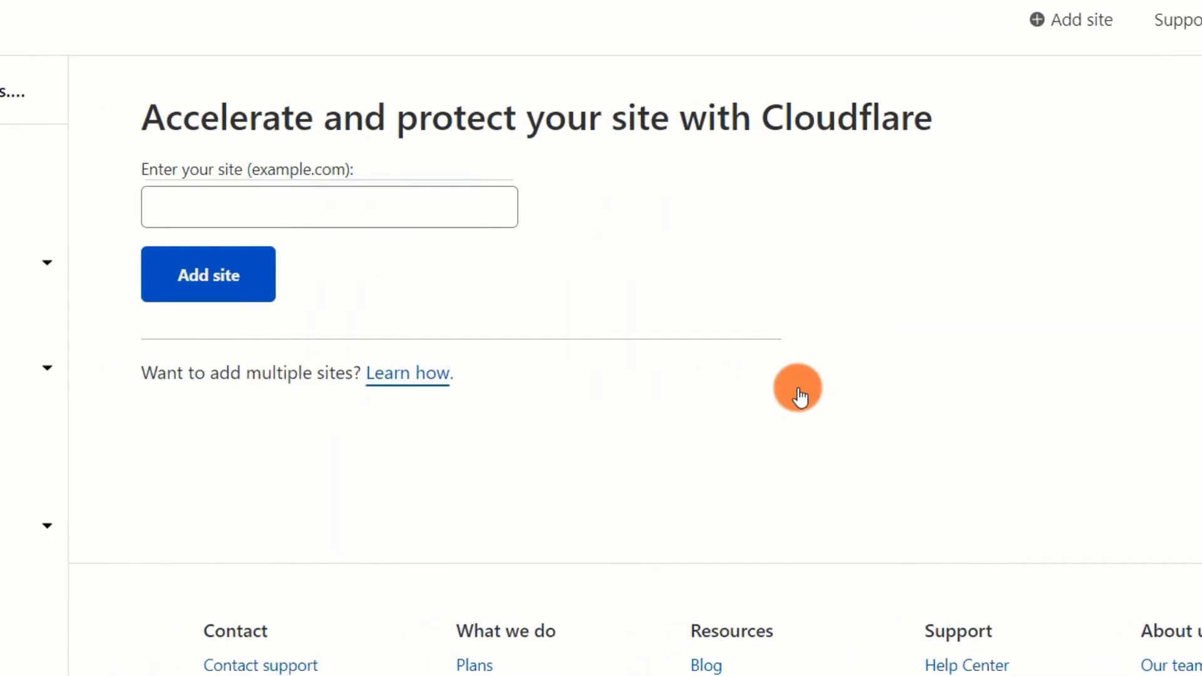
left_click(443, 210)
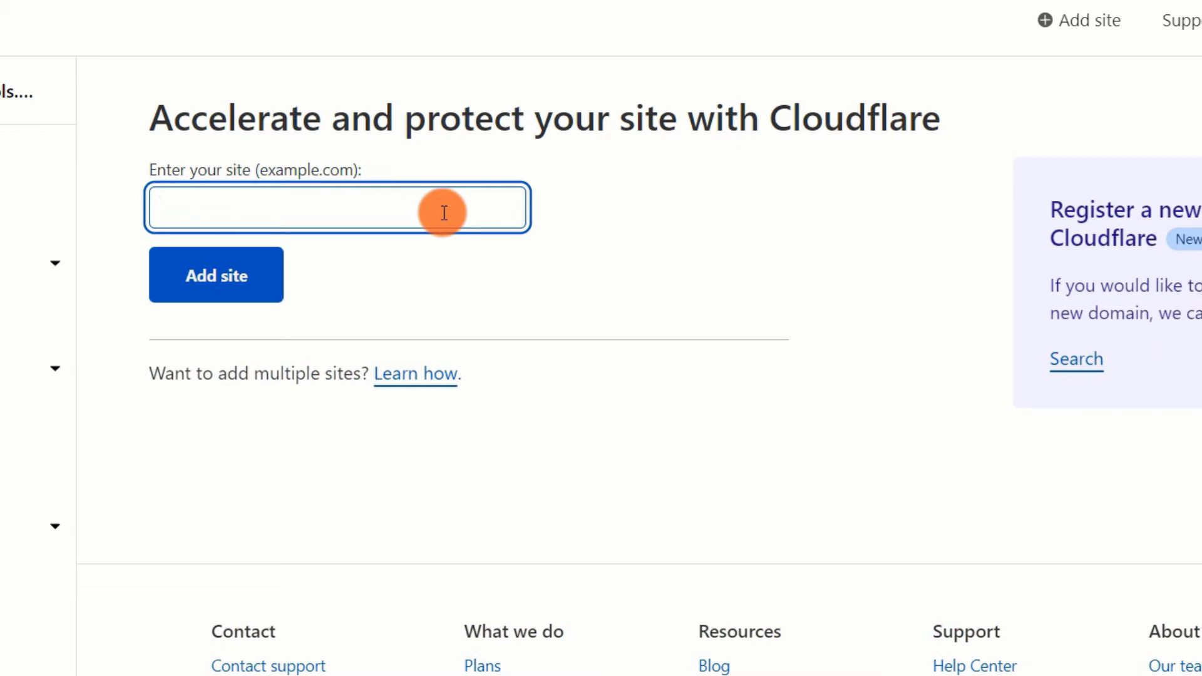
type("proseotools.info")
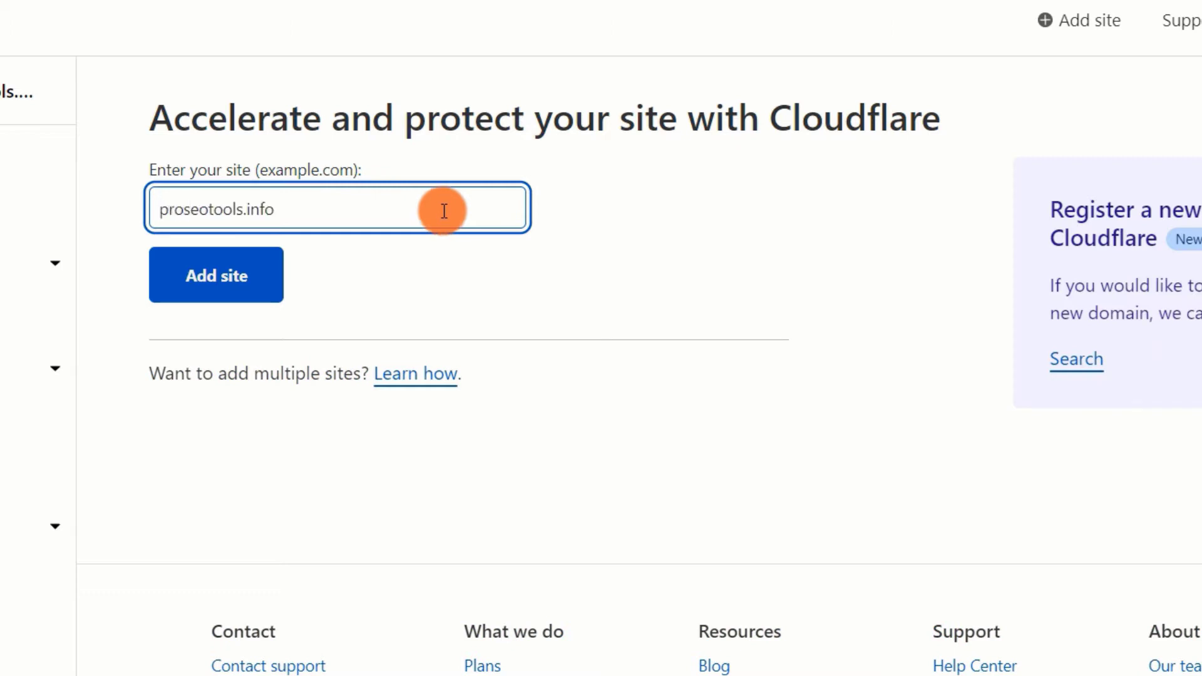
left_click(230, 298)
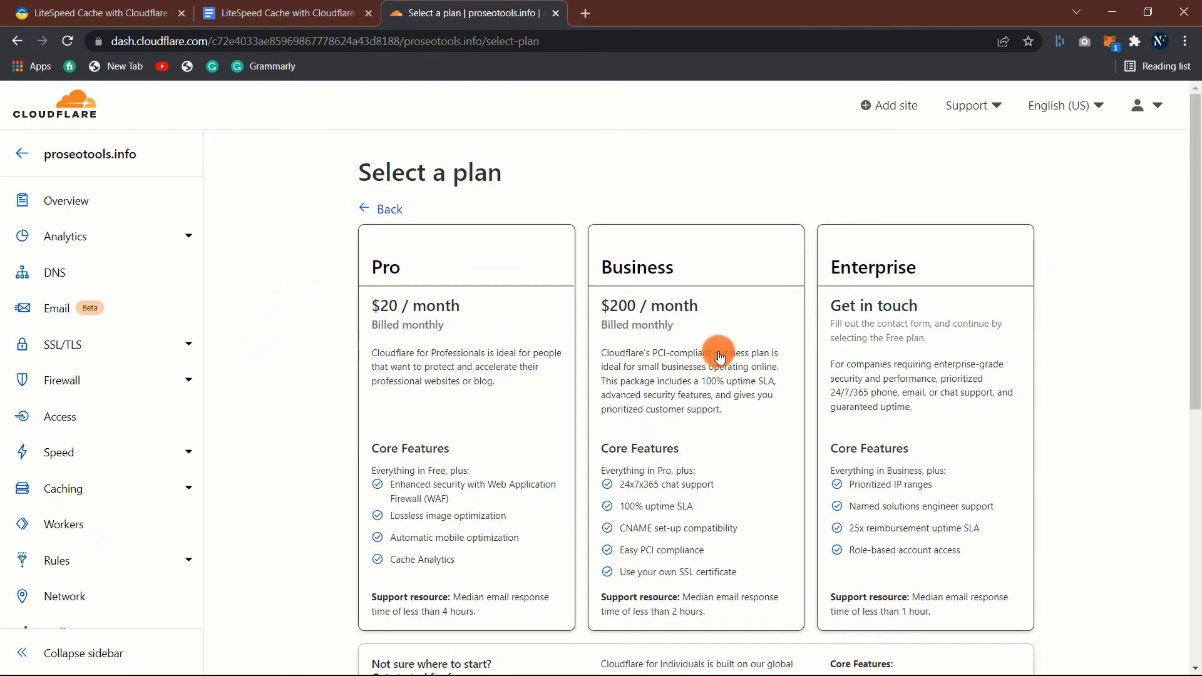
- Choose the Free $0 plan for proseotools.info and continue
scroll(323, 310, "down", 5)
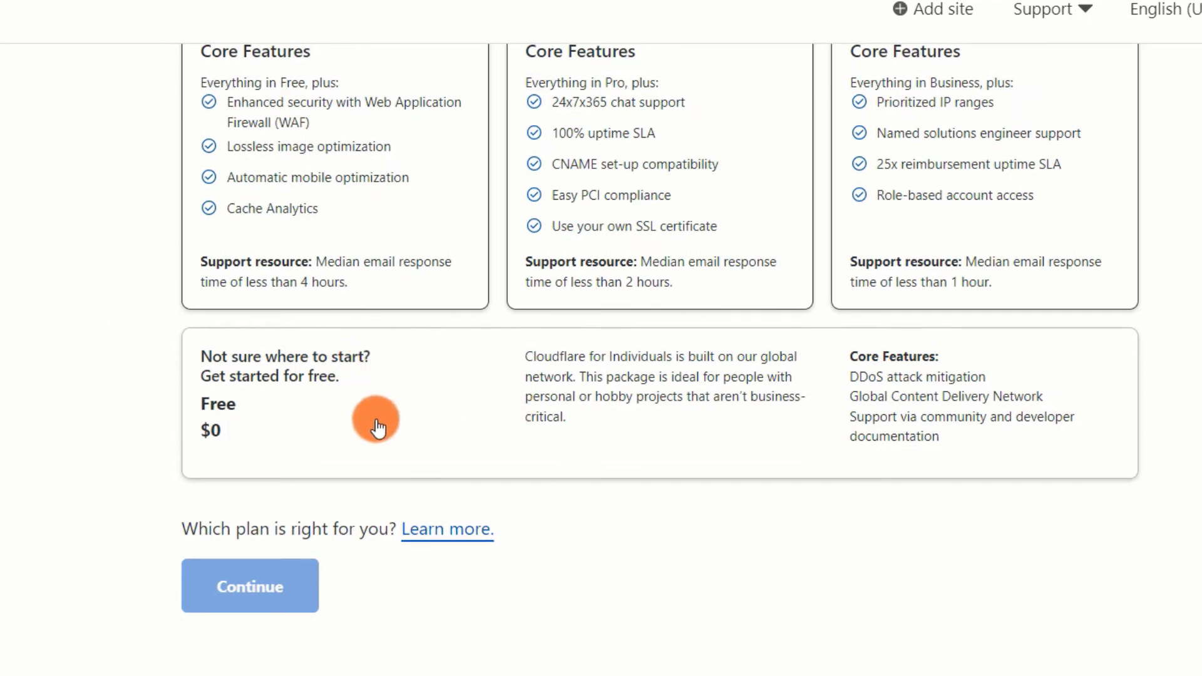
left_click(392, 442)
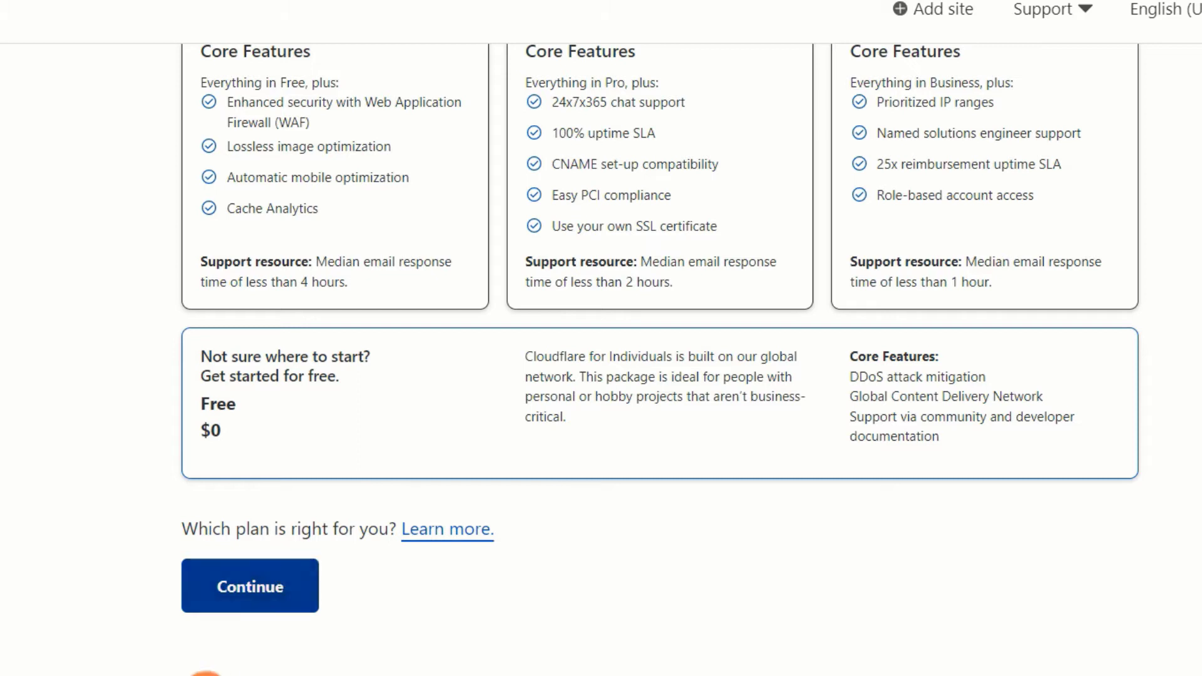
left_click(251, 592)
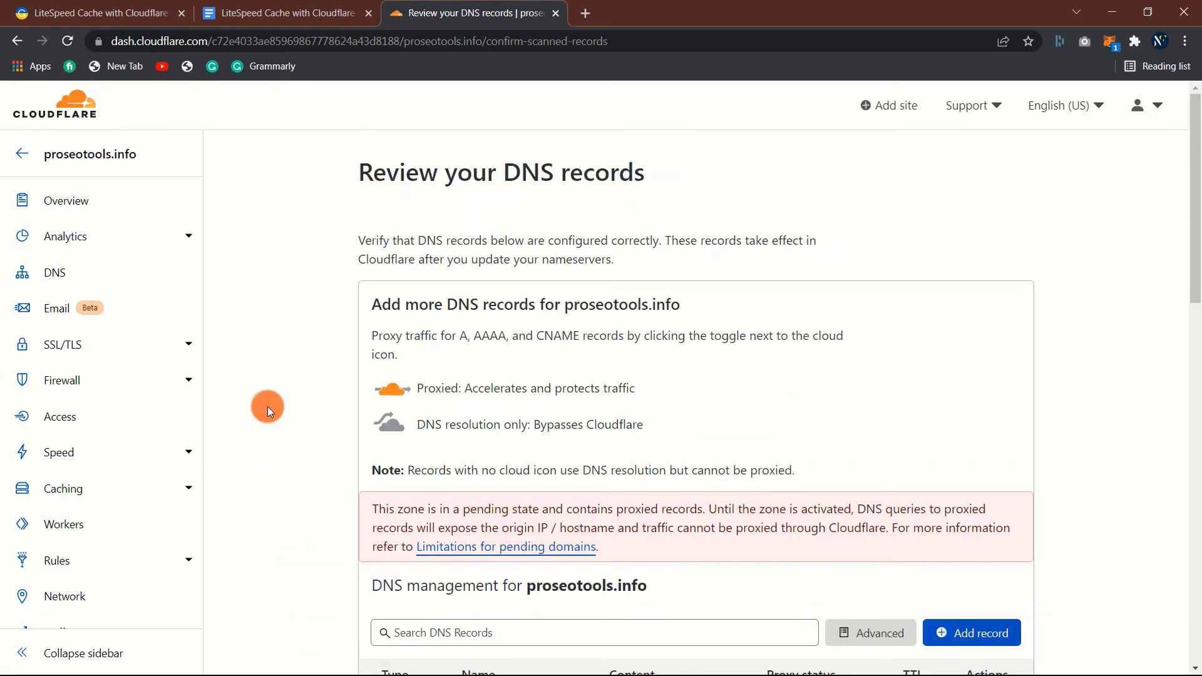
- Look over the scanned A, CNAME, MX, SRV and TXT records, then accept them
scroll(299, 347, "down", 4)
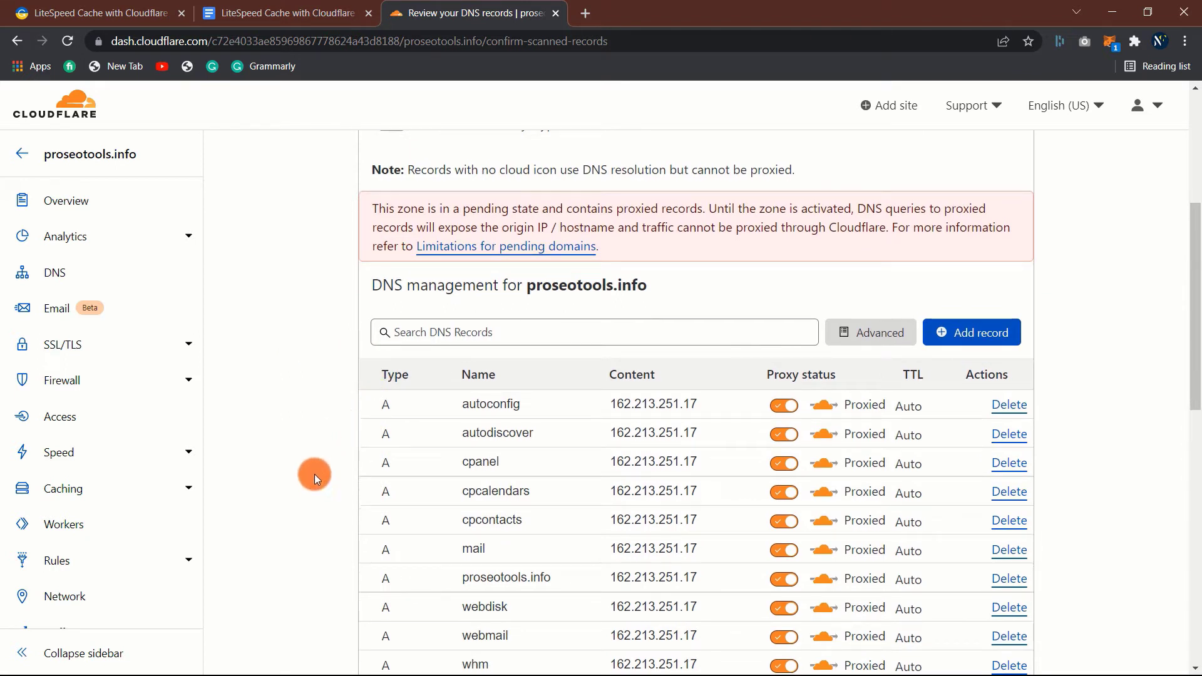
scroll(314, 474, "down", 2)
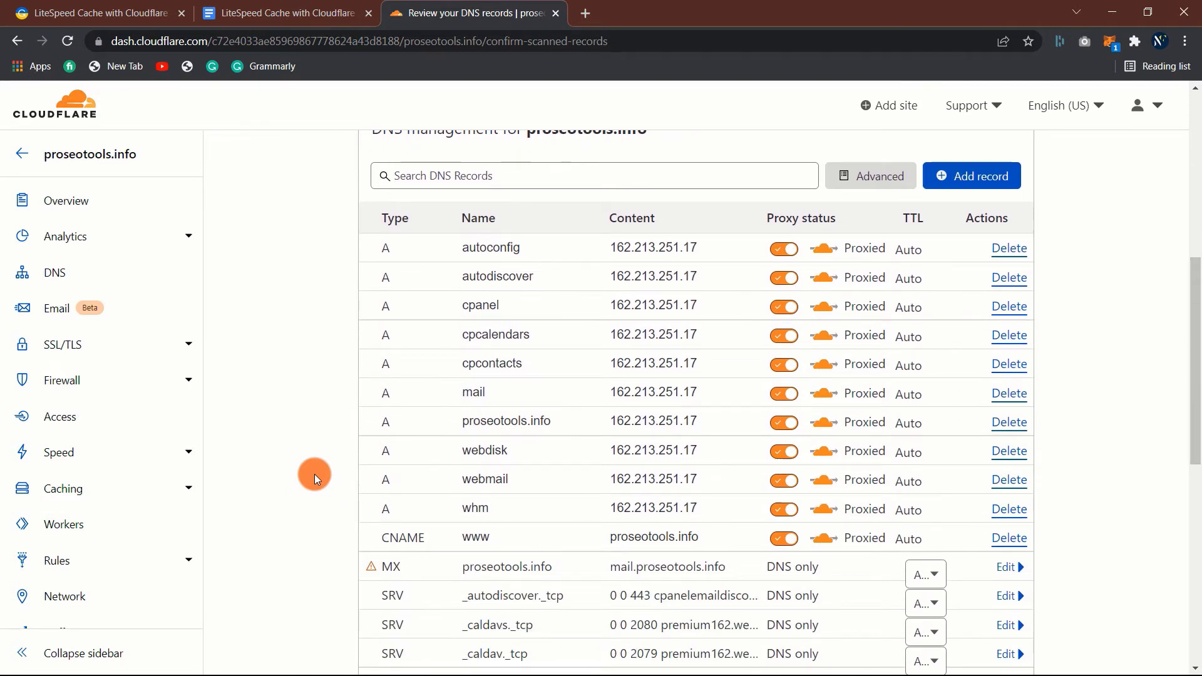
scroll(315, 475, "down", 4)
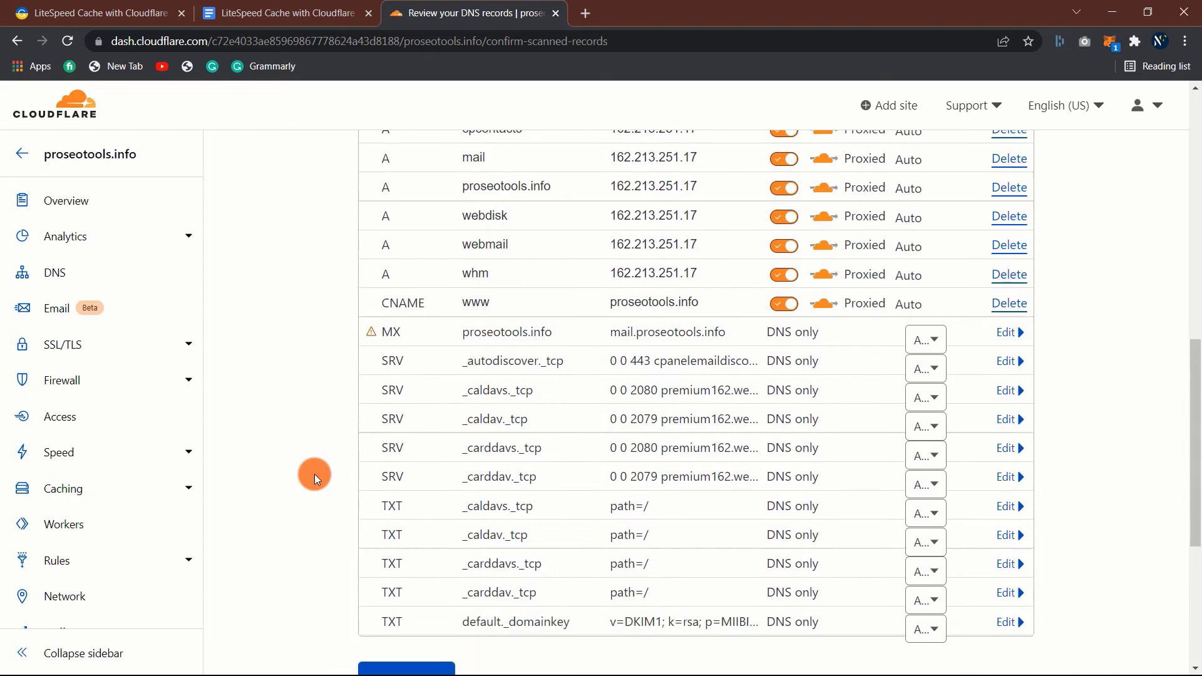
scroll(315, 475, "down", 1)
scroll(314, 474, "up", 7)
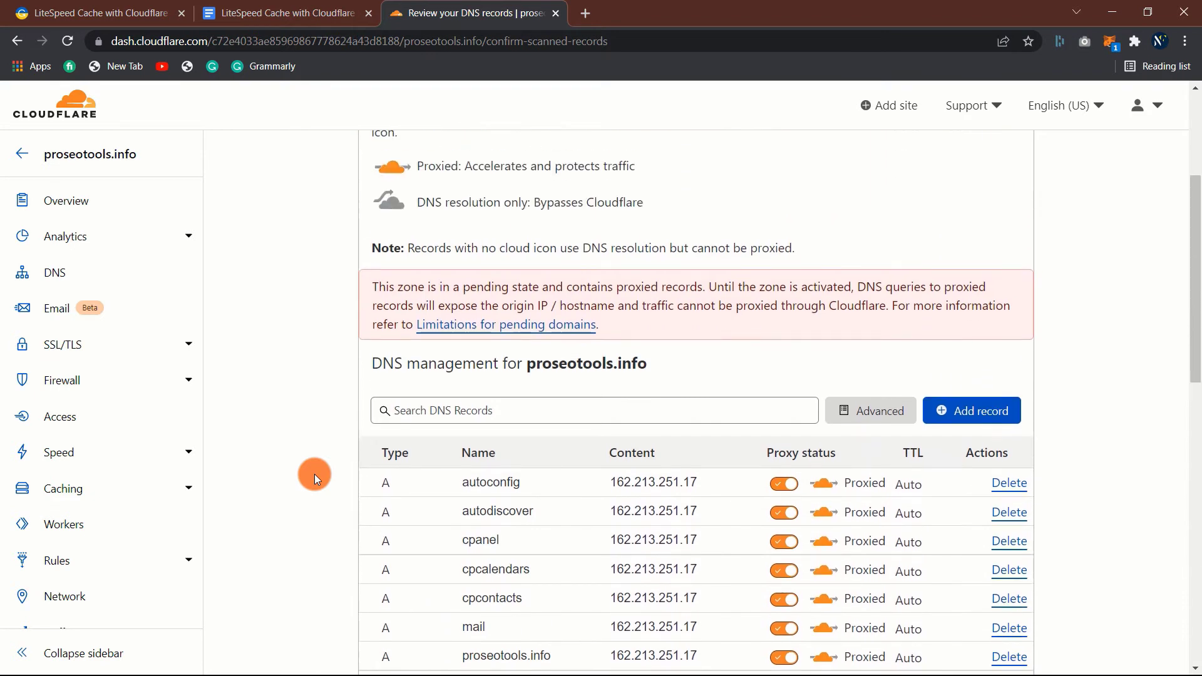
scroll(314, 475, "up", 3)
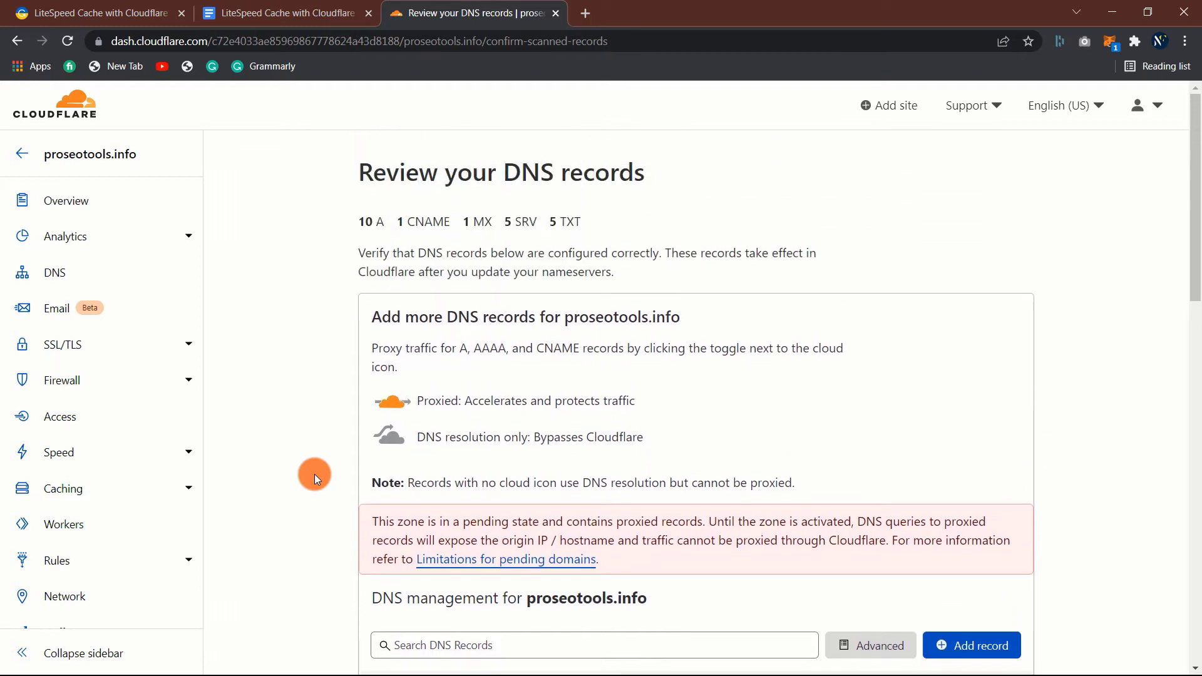
scroll(314, 475, "down", 6)
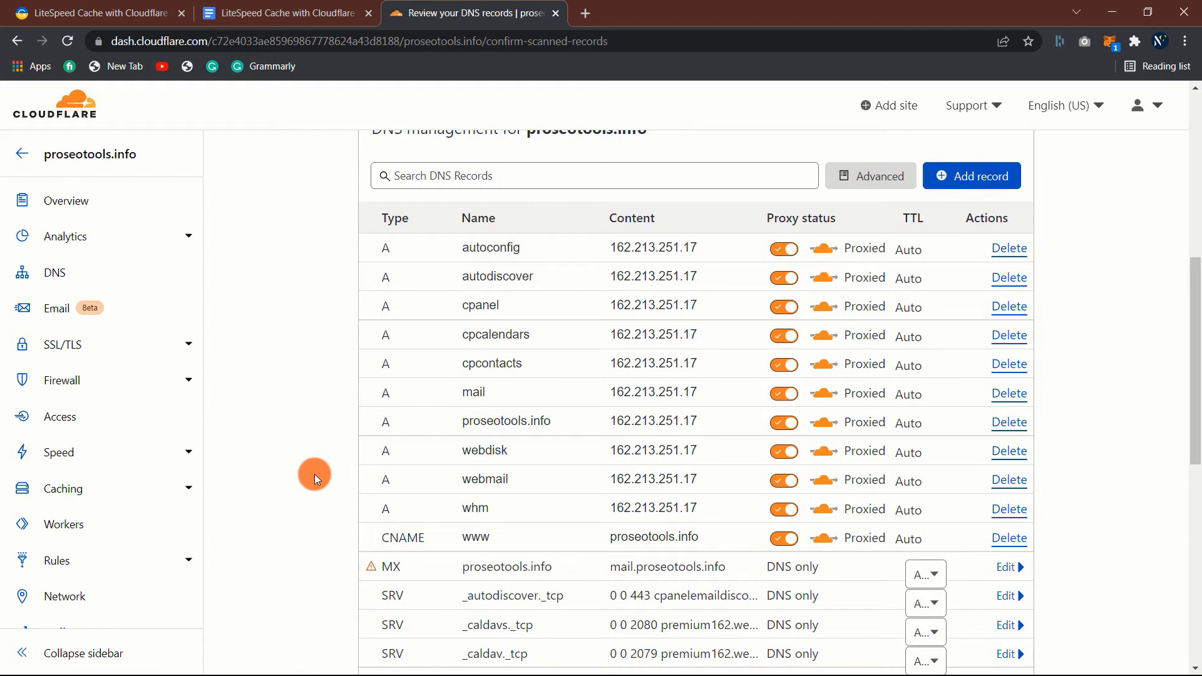
scroll(314, 475, "down", 4)
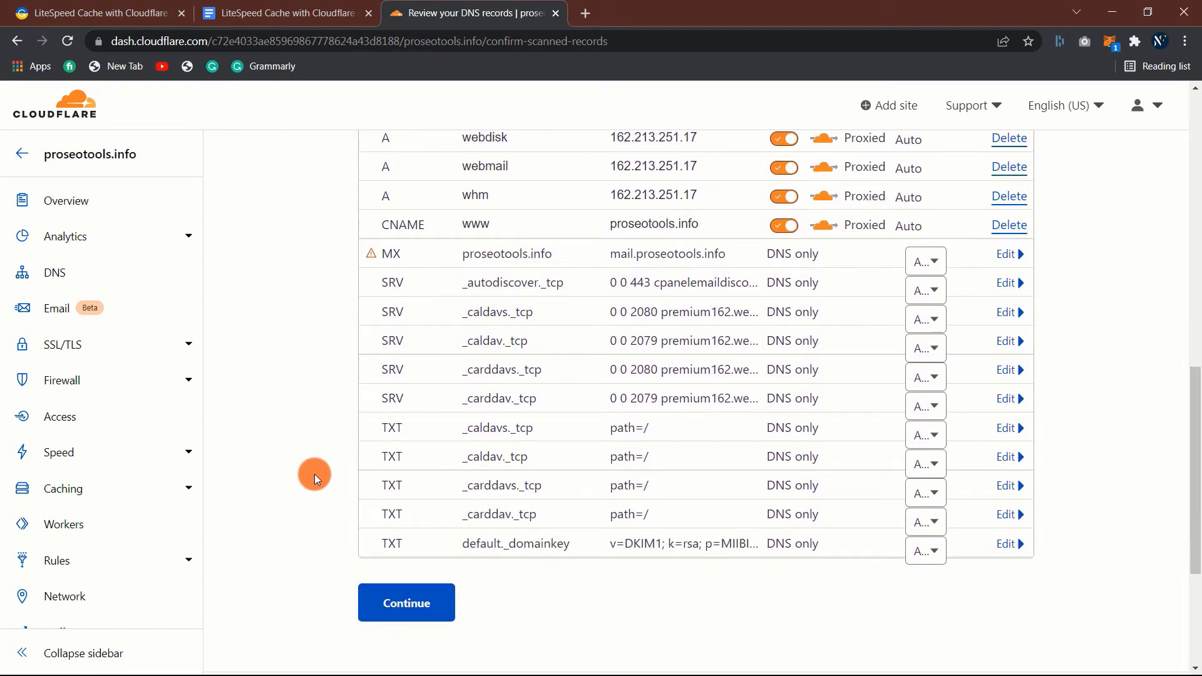
scroll(314, 475, "down", 2)
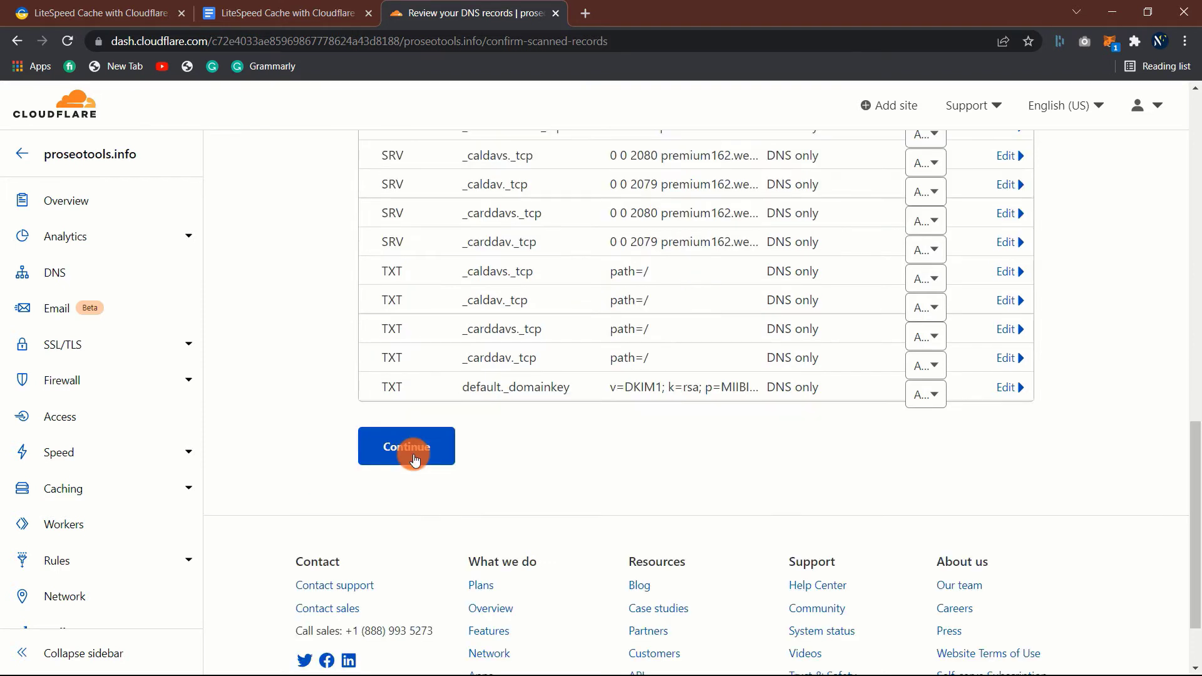
left_click(412, 459)
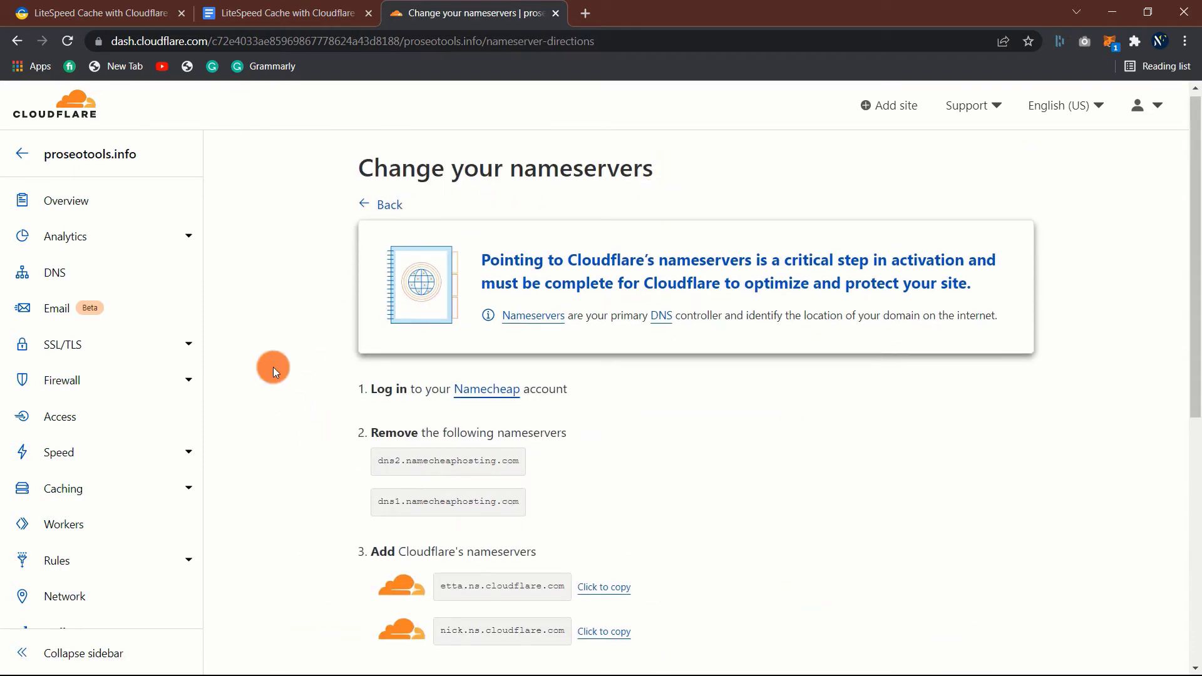
- Read the nameserver-change steps, then open the Namecheap link in a new tab
scroll(272, 369, "down", 3)
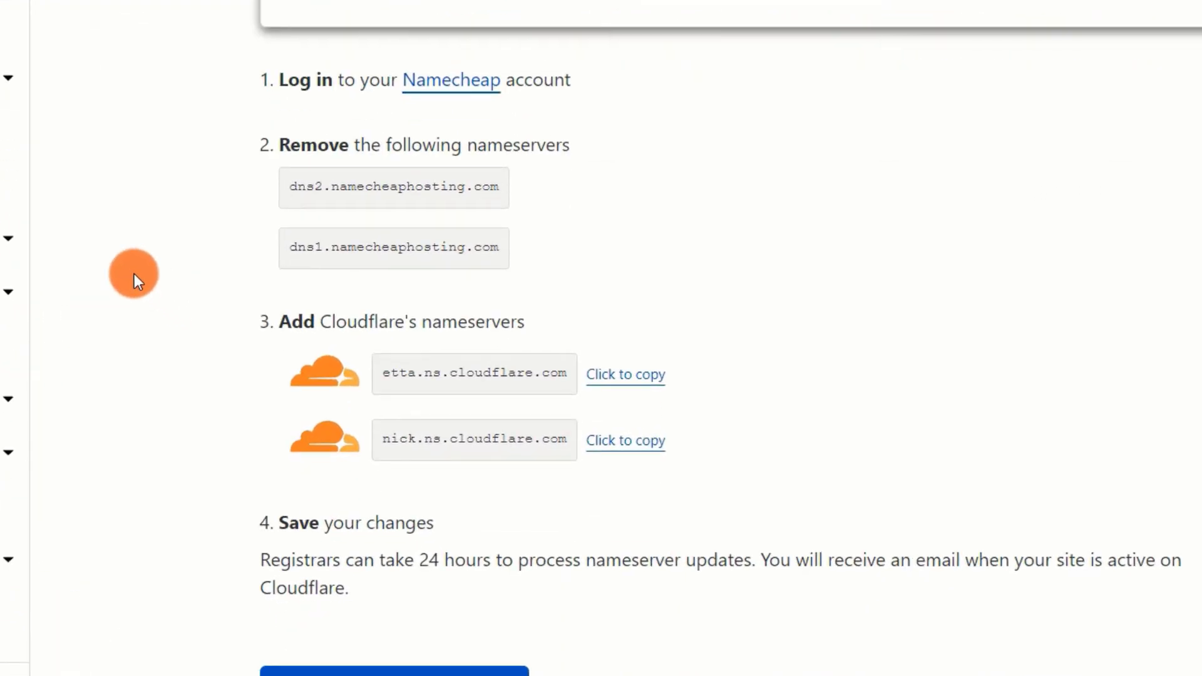
scroll(134, 273, "up", 2)
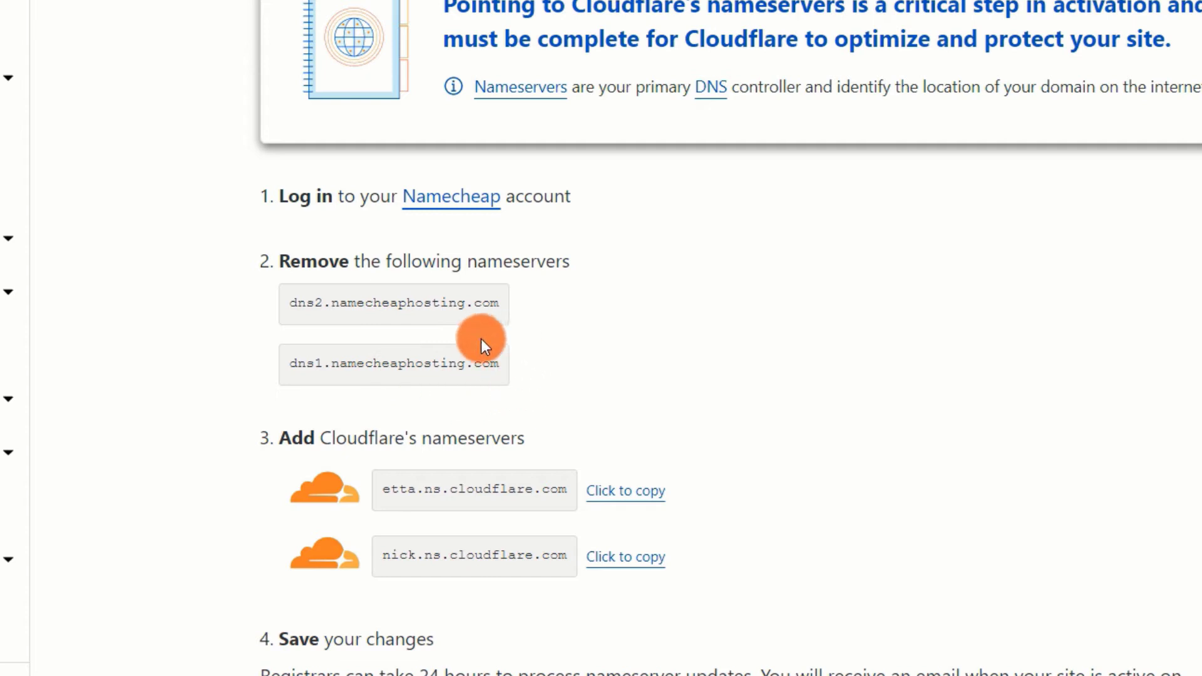
scroll(427, 438, "down", 4)
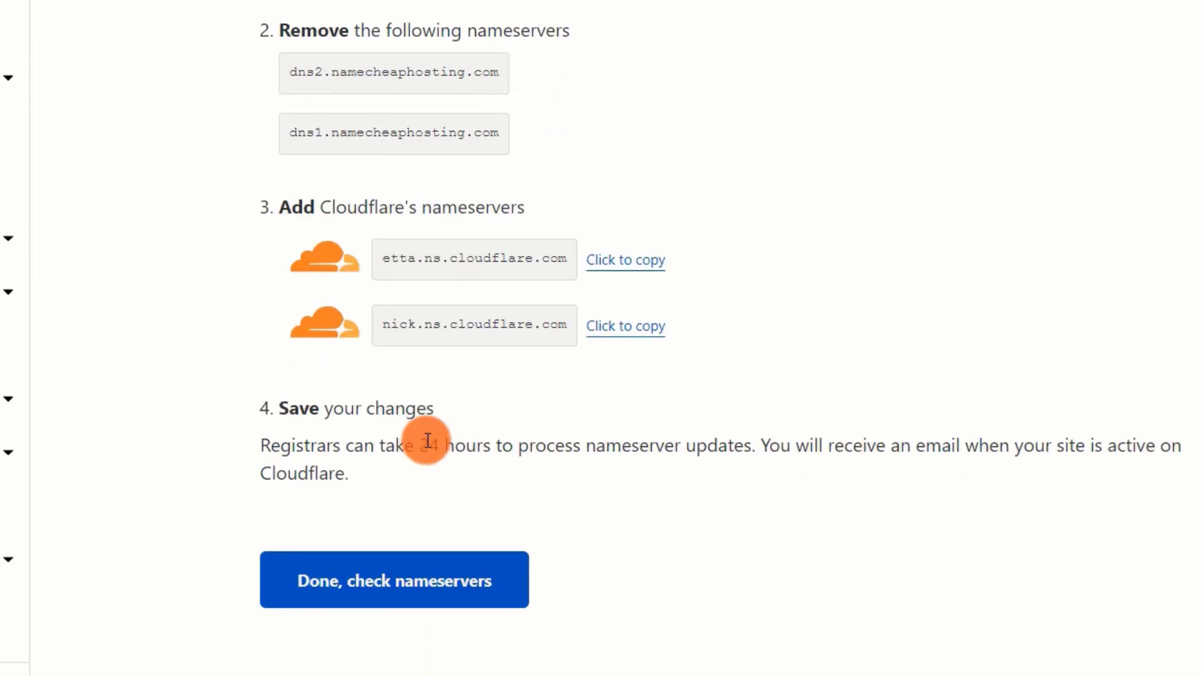
scroll(428, 440, "up", 5)
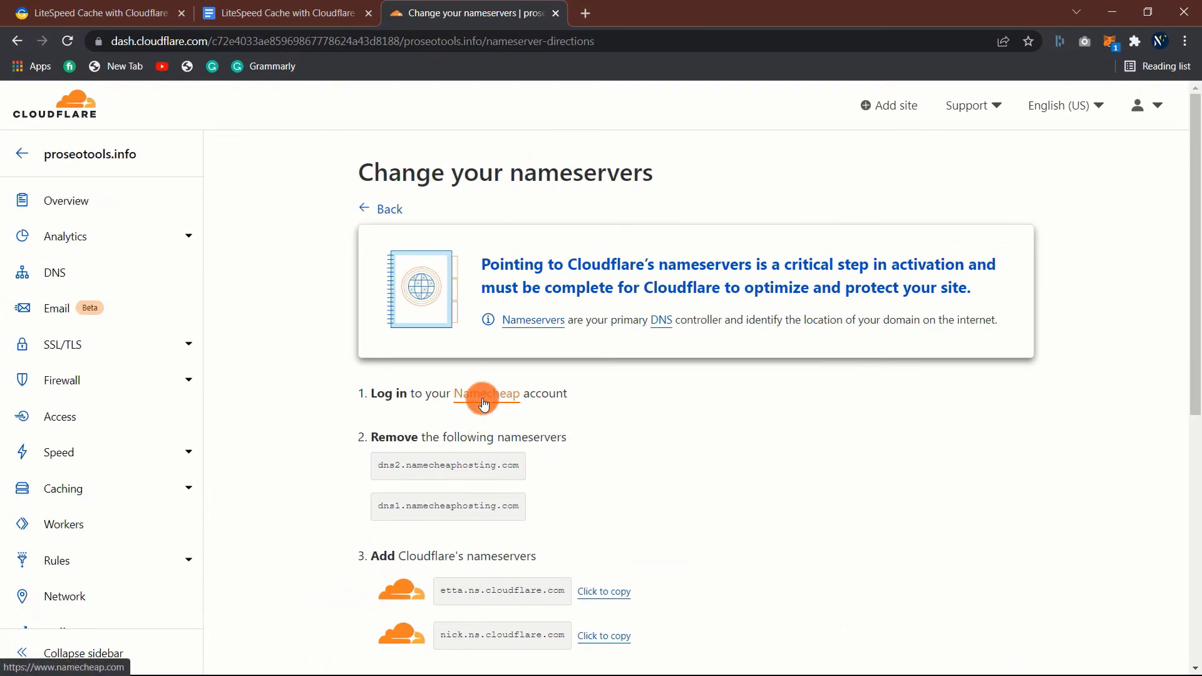
right_click(482, 404)
left_click(533, 411)
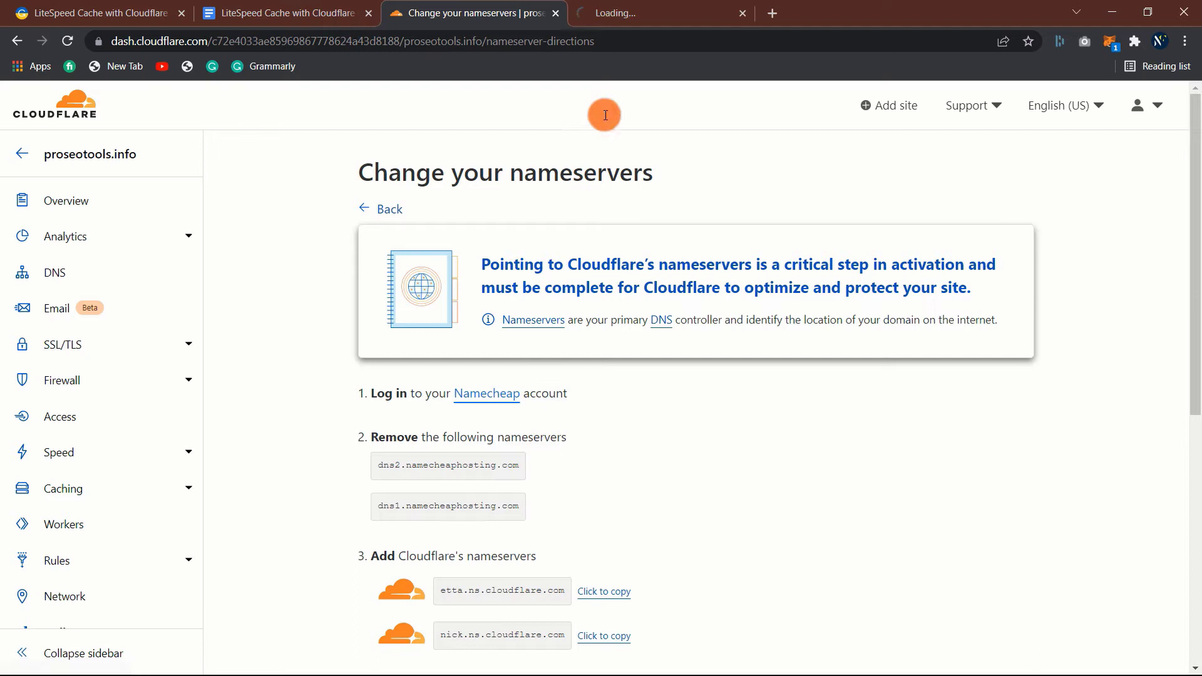
- In Namecheap, switch the domain to Custom DNS with etta.ns.cloudflare.com as Nameserver 1
left_click(647, 7)
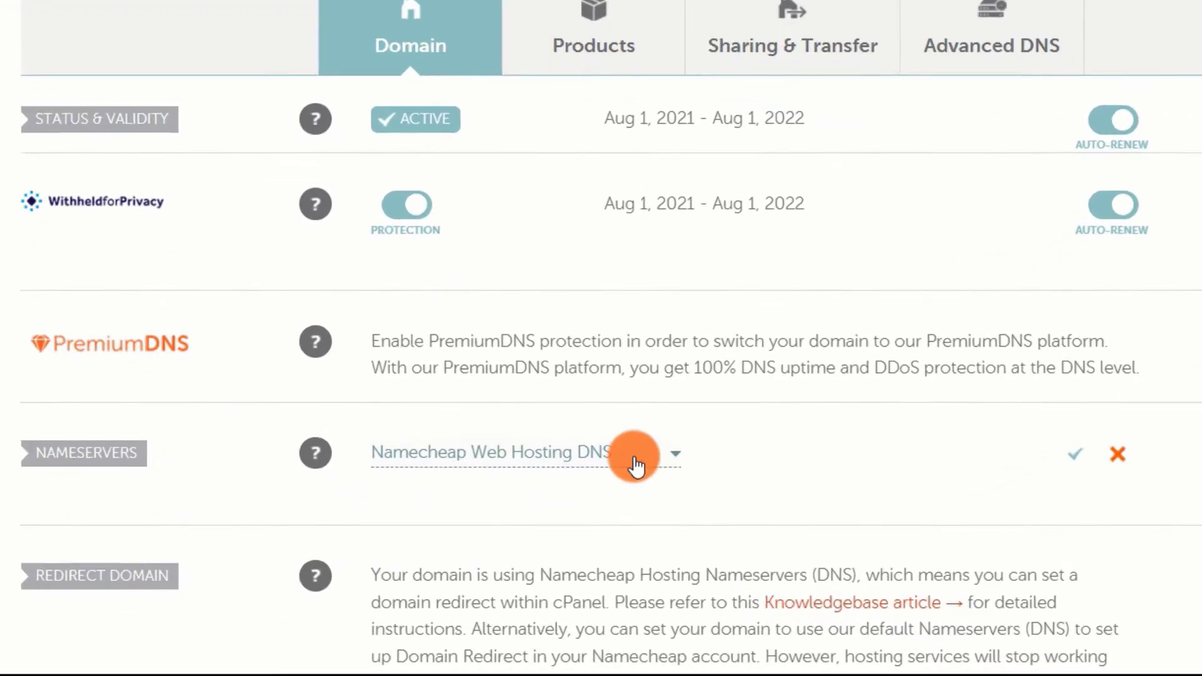
left_click(684, 432)
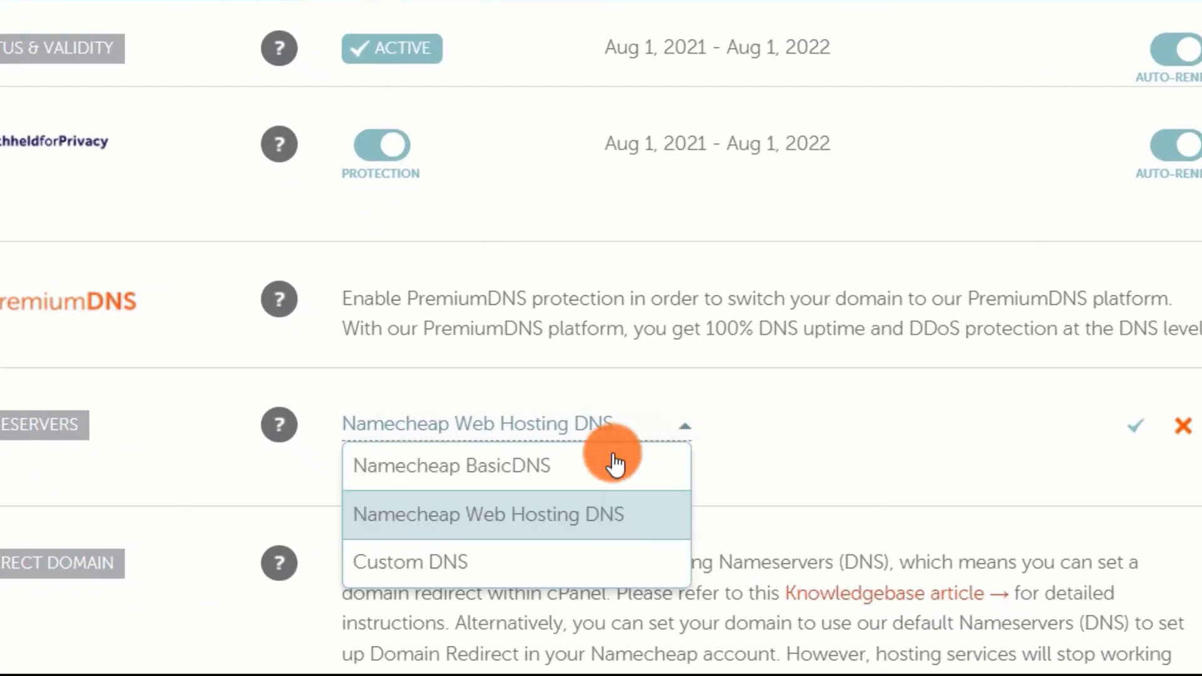
left_click(511, 579)
left_click(462, 499)
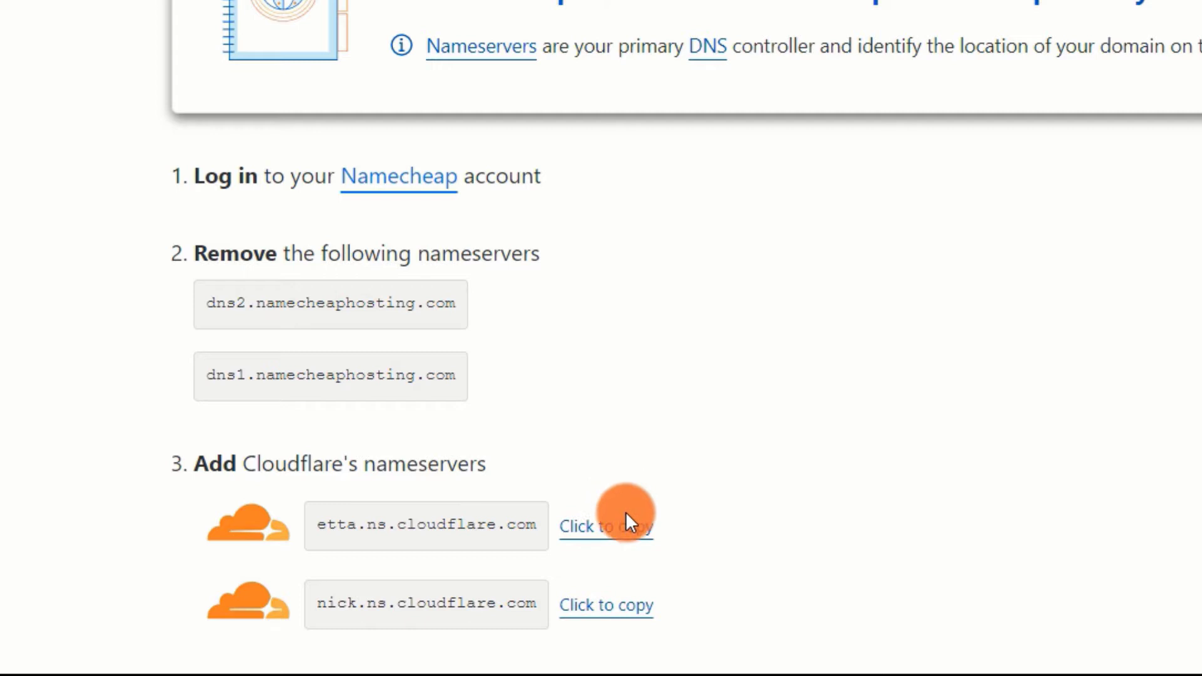
left_click(647, 543)
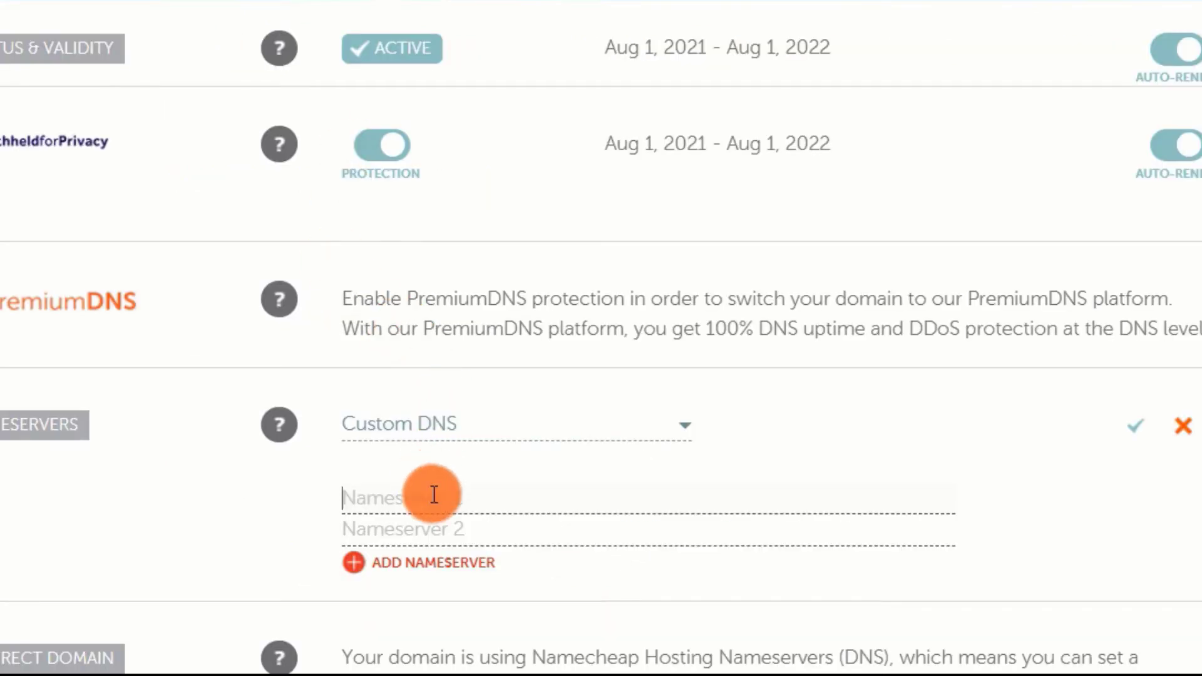
left_click(470, 506)
key("ctrl+v")
- Enter nick.ns.cloudflare.com as Nameserver 2 and save the custom nameservers
left_click(462, 535)
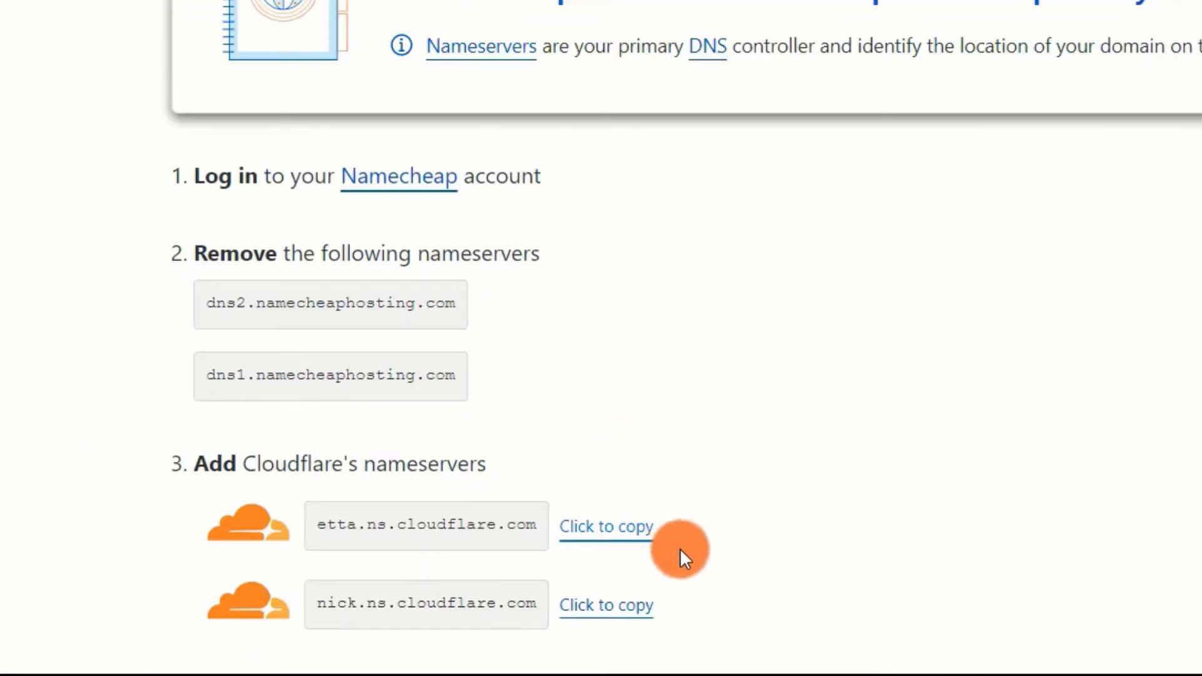
left_click(635, 611)
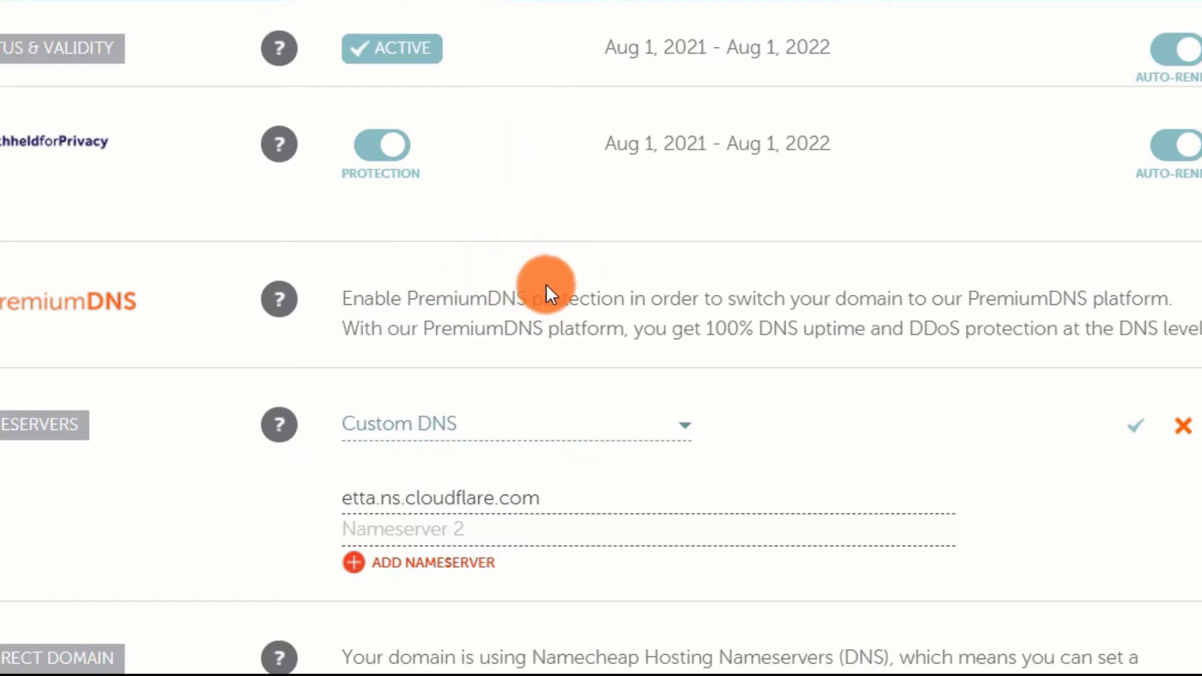
key("ctrl+v")
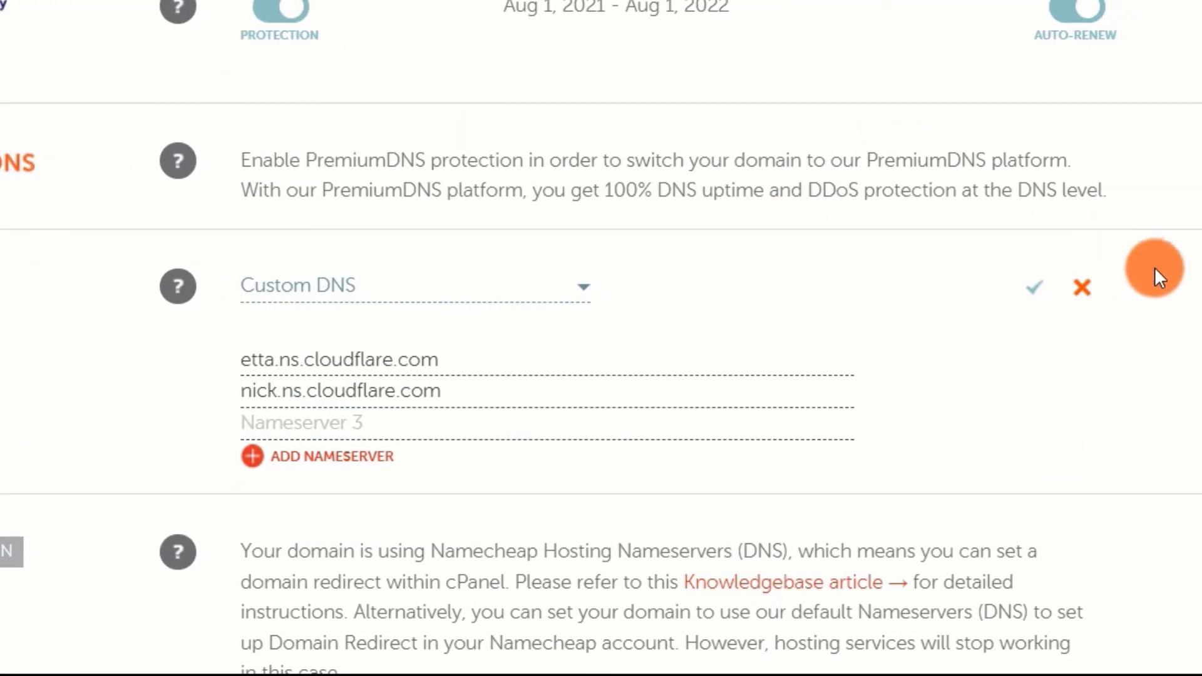
left_click(1034, 295)
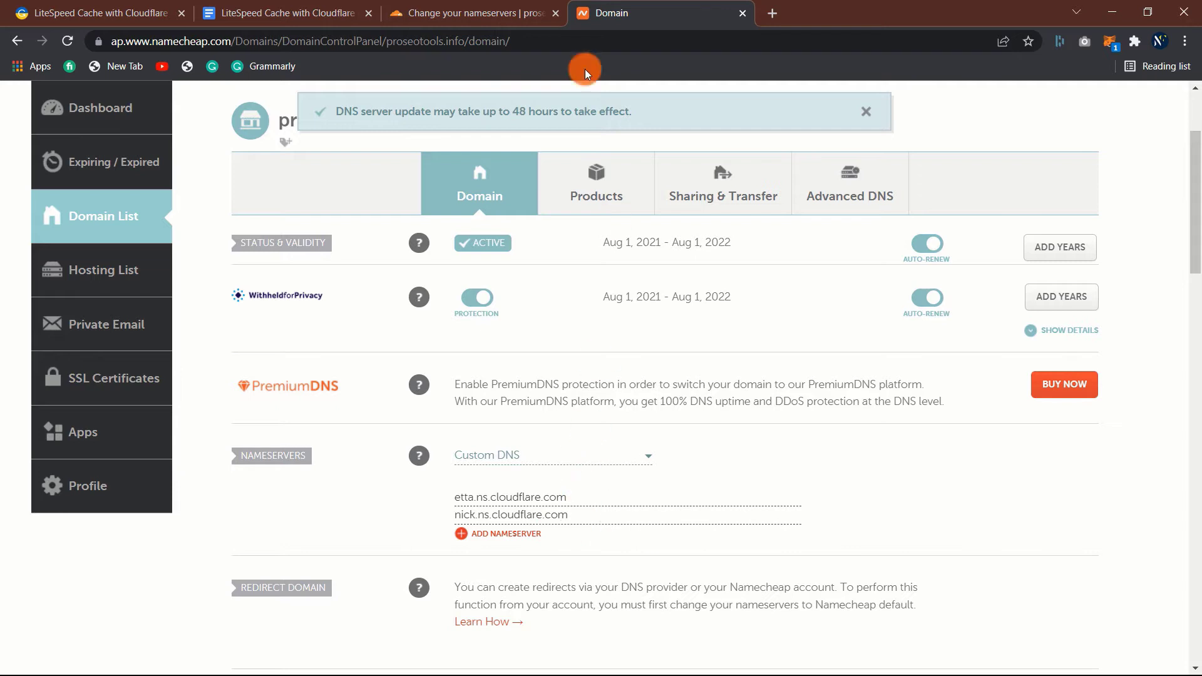
left_click(473, 13)
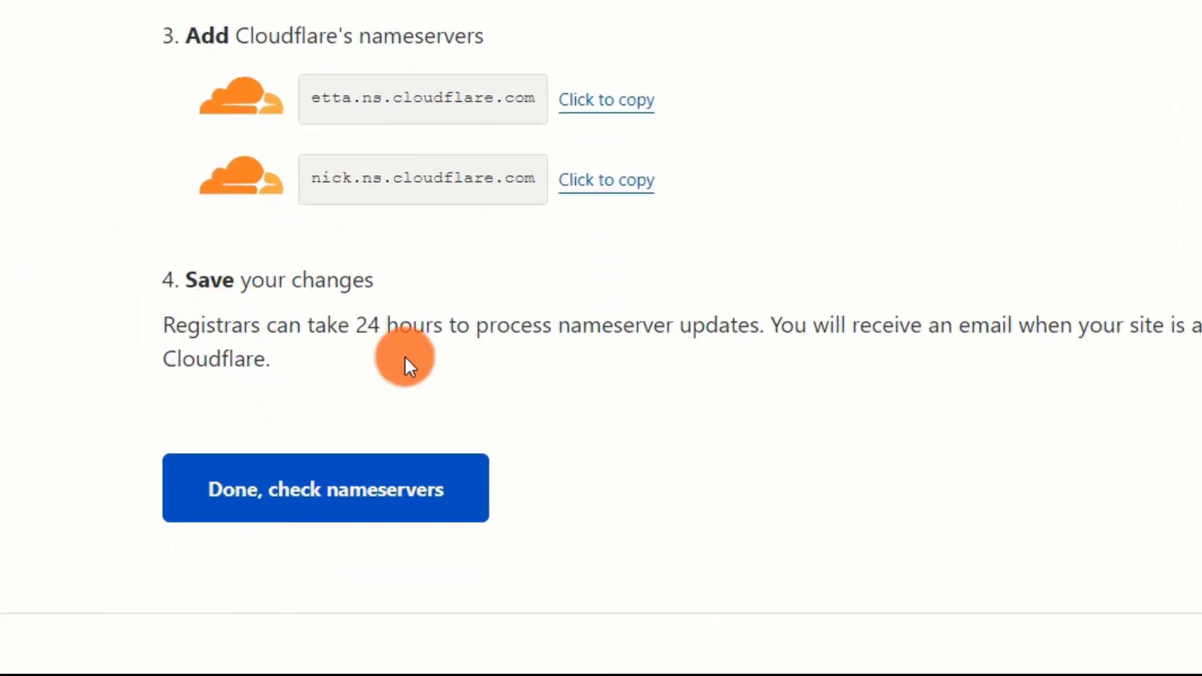
- Confirm the nameserver change, postpone the Quick Start Guide, and review the proseotools.info Overview
left_click(349, 509)
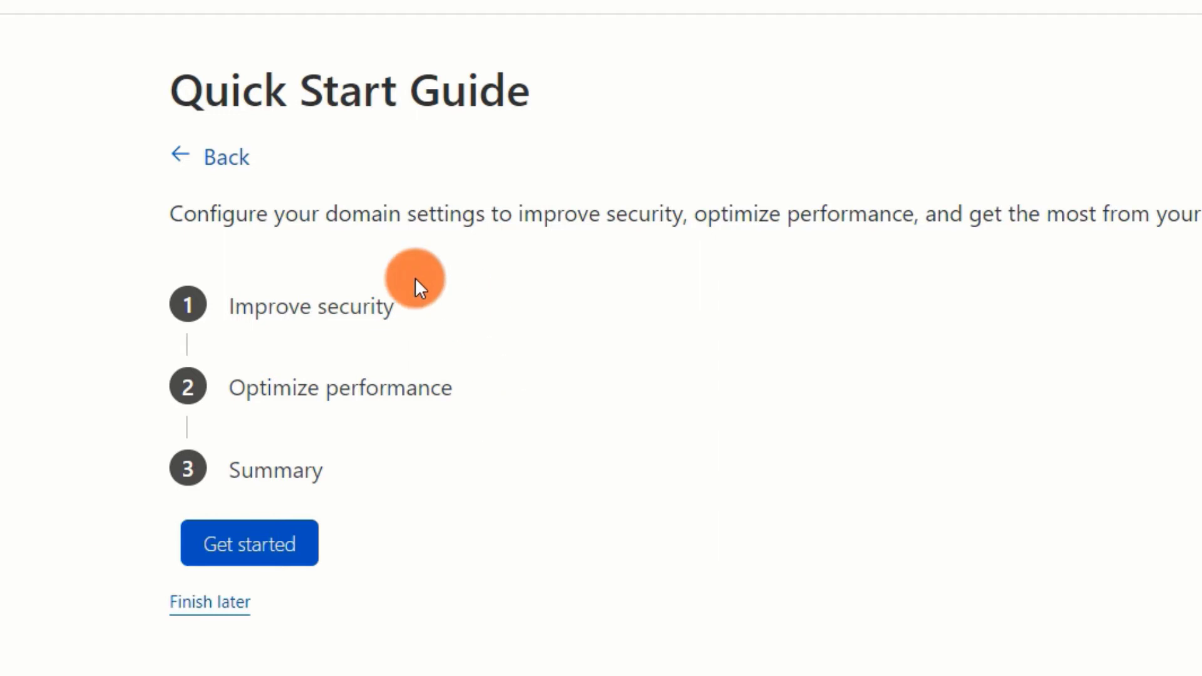
left_click(194, 611)
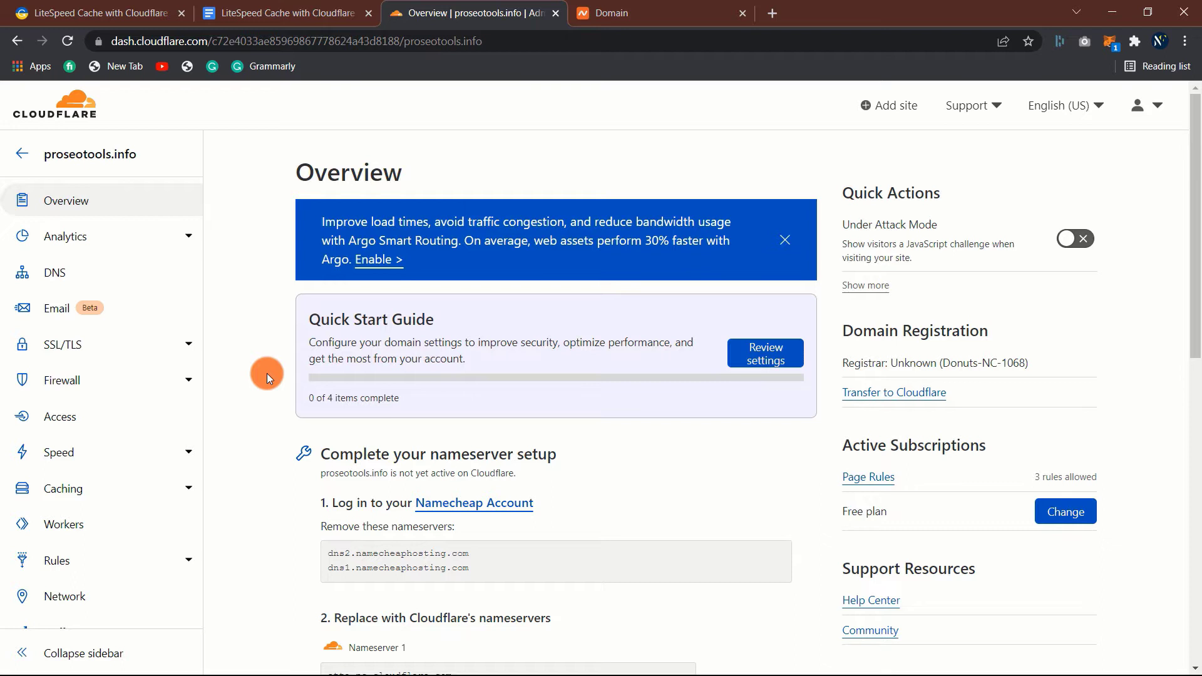
scroll(267, 373, "down", 3)
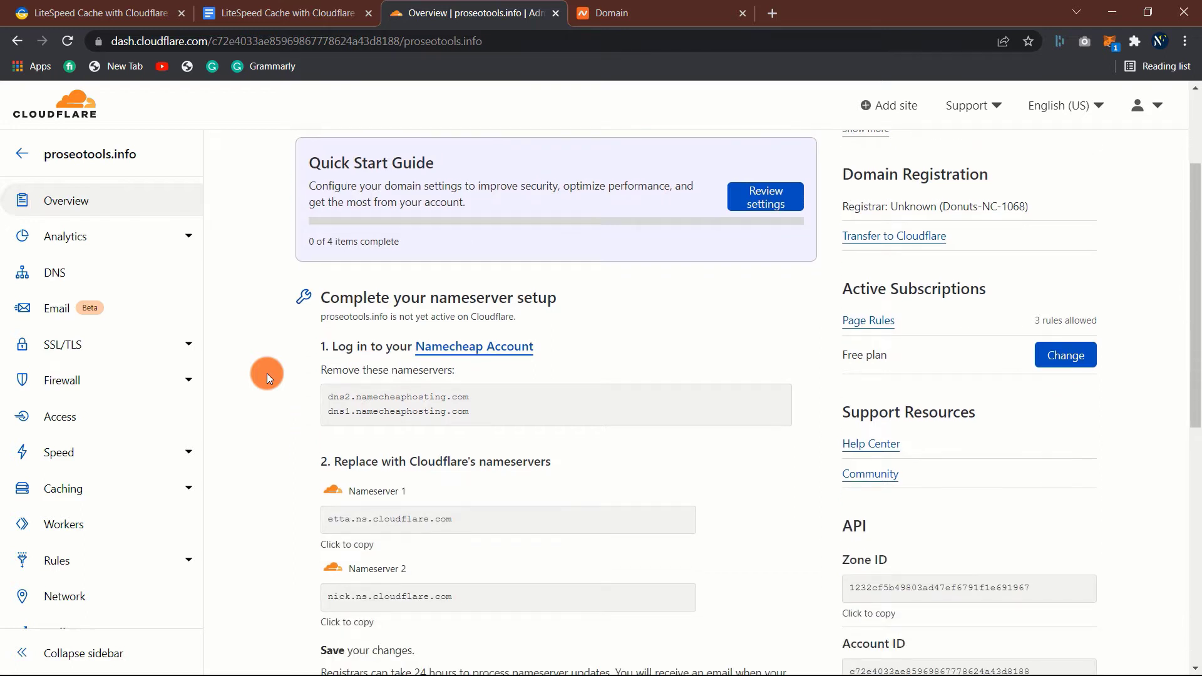
scroll(266, 374, "down", 4)
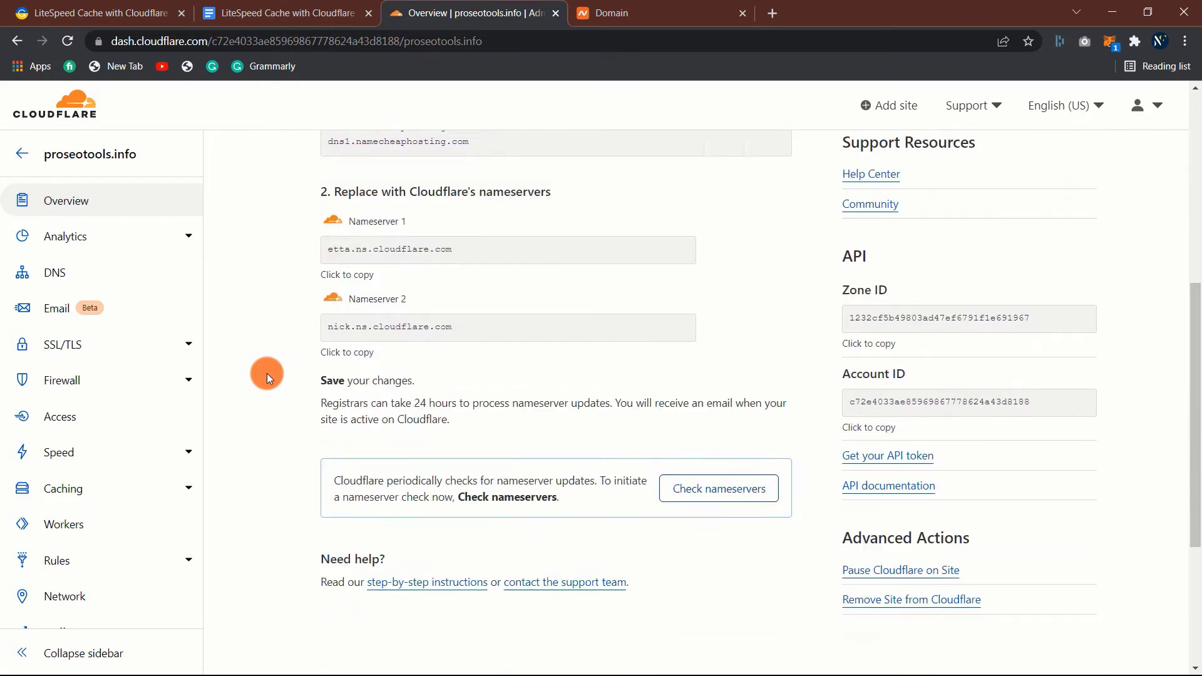
scroll(266, 373, "up", 5)
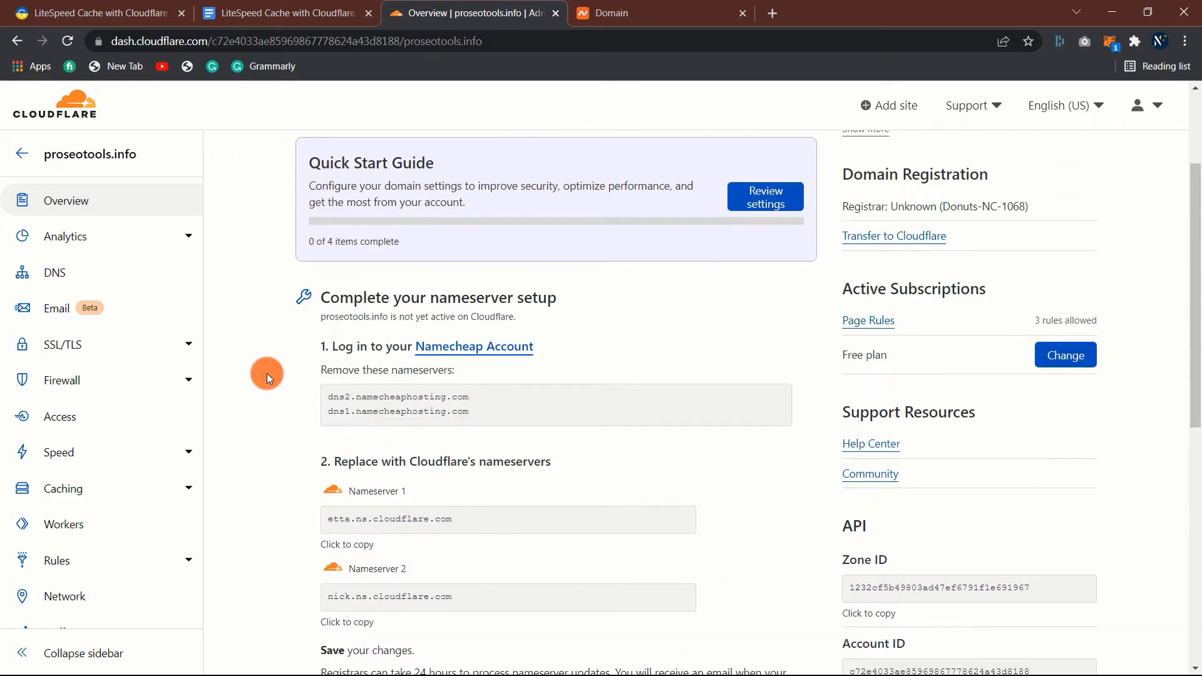
scroll(267, 373, "up", 1)
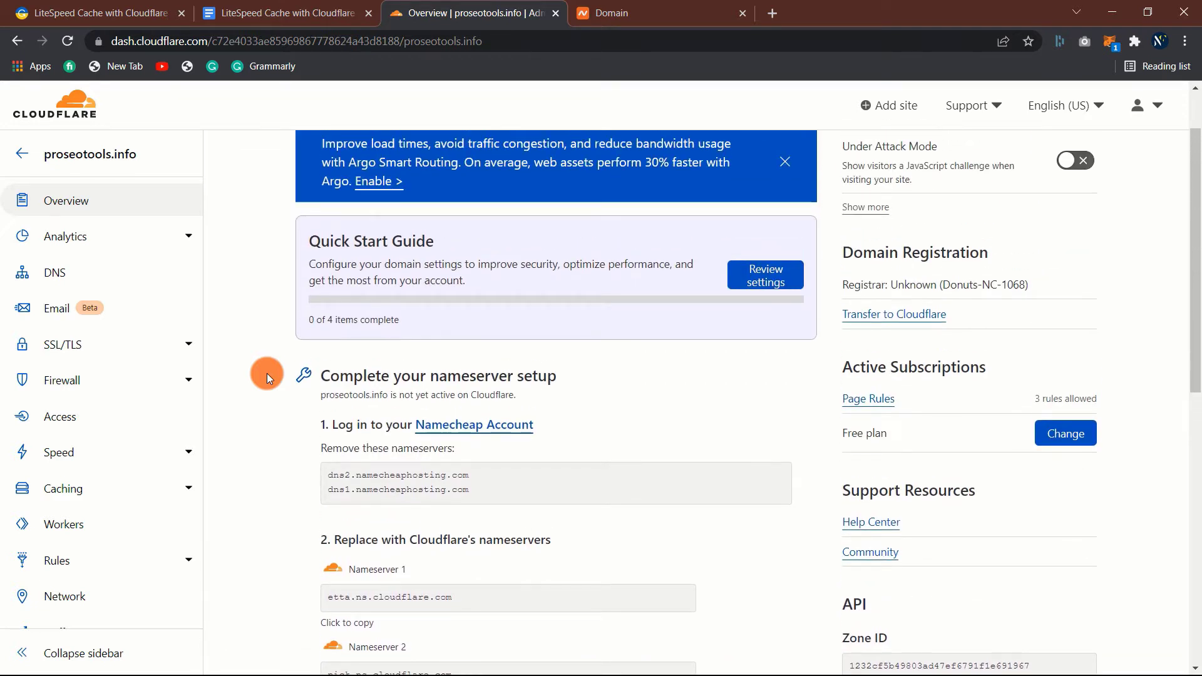
scroll(266, 373, "up", 1)
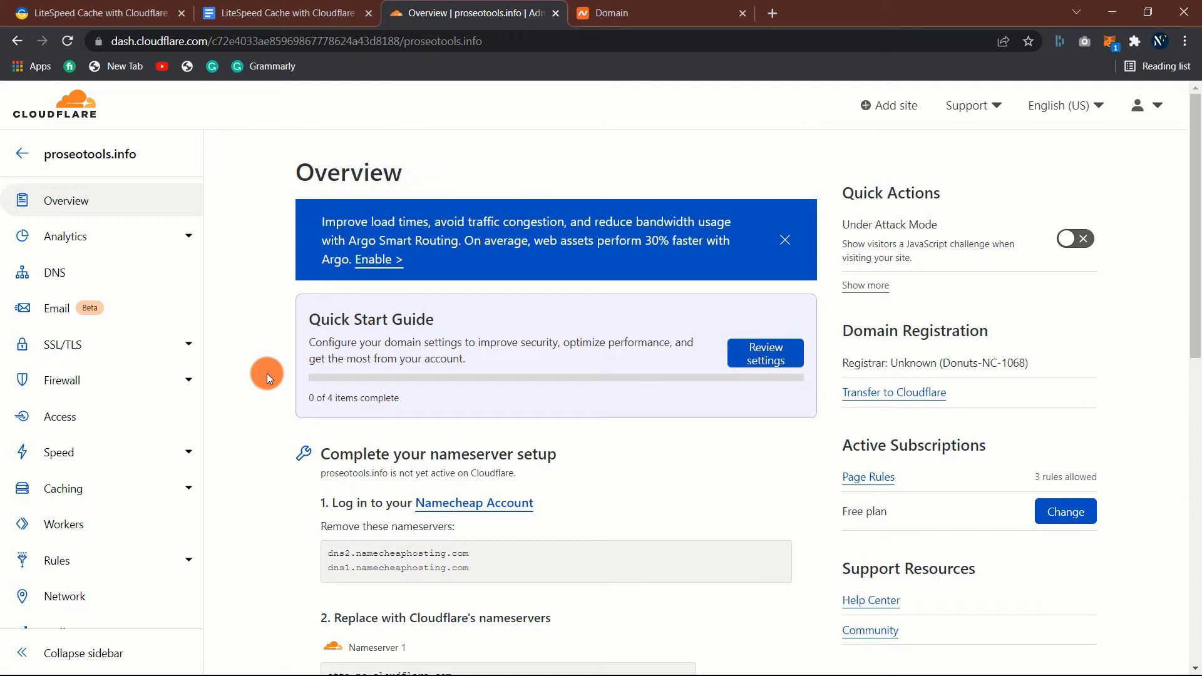
scroll(267, 373, "down", 5)
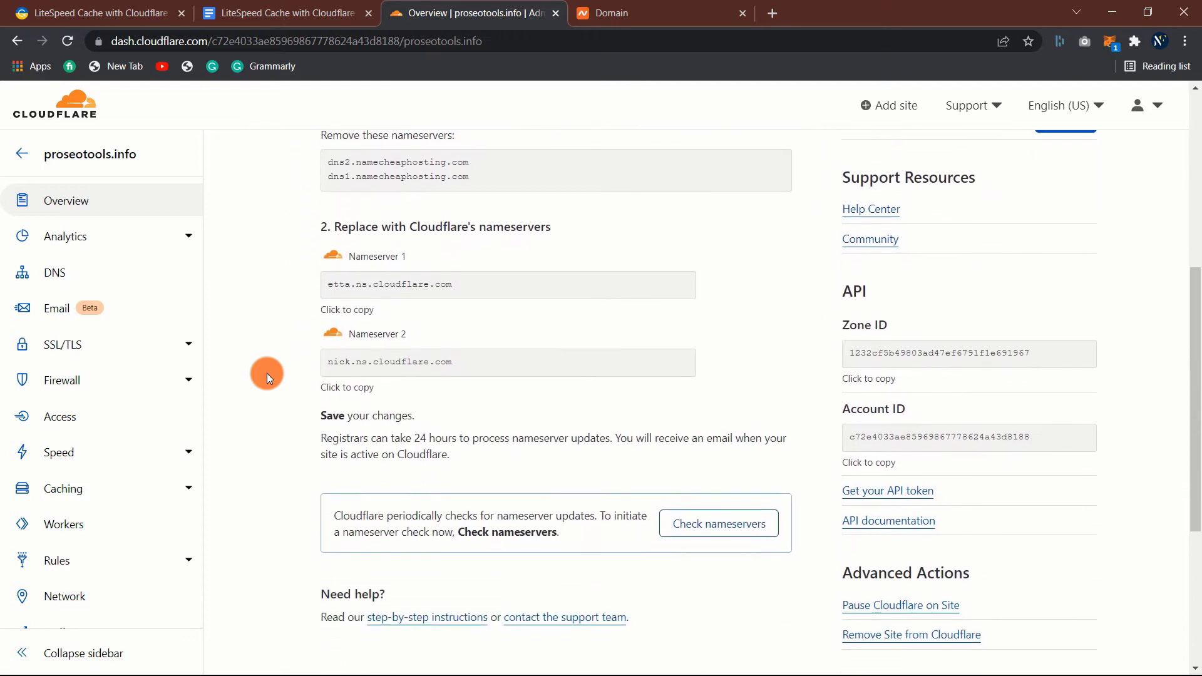
scroll(267, 373, "down", 2)
scroll(267, 373, "up", 4)
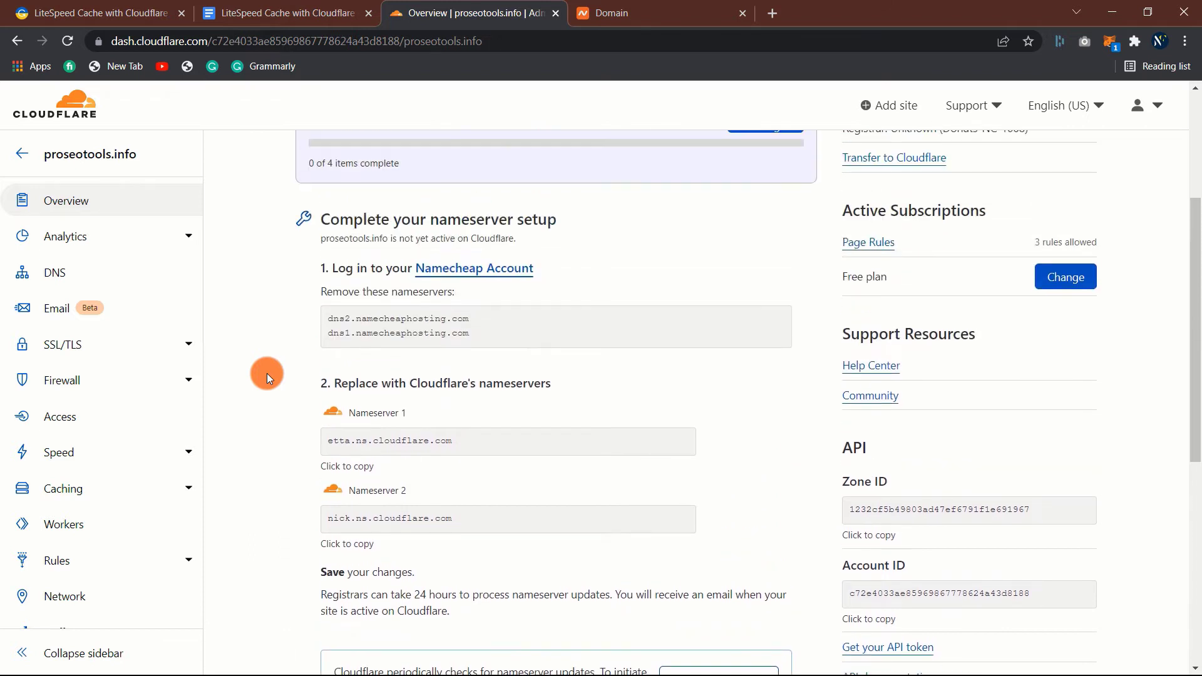
scroll(267, 373, "up", 3)
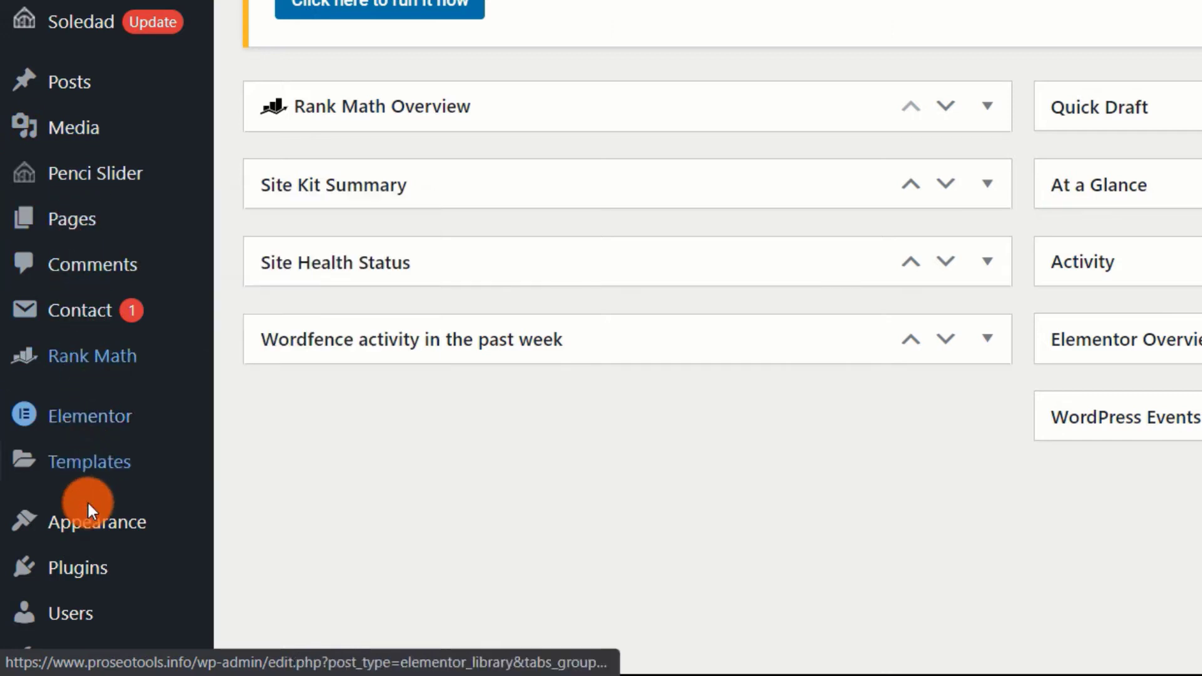
- Search Add New Plugins for 'litespeed cache', then install and activate LiteSpeed Cache
mouse_move(69, 567)
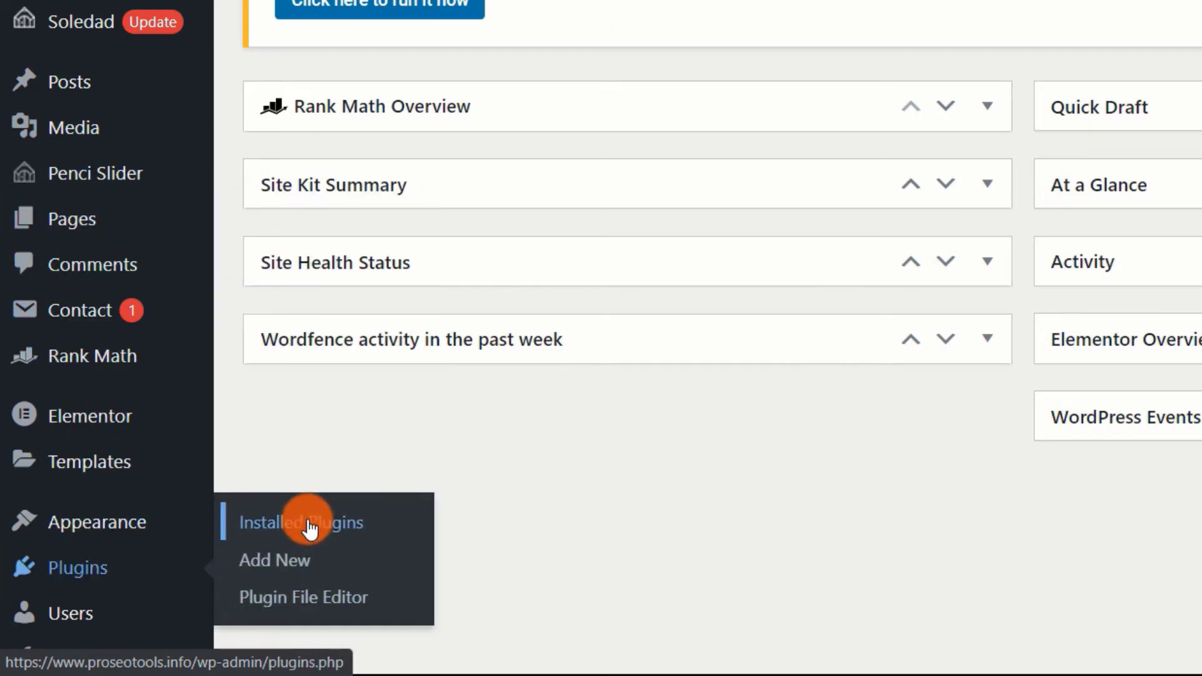
left_click(301, 571)
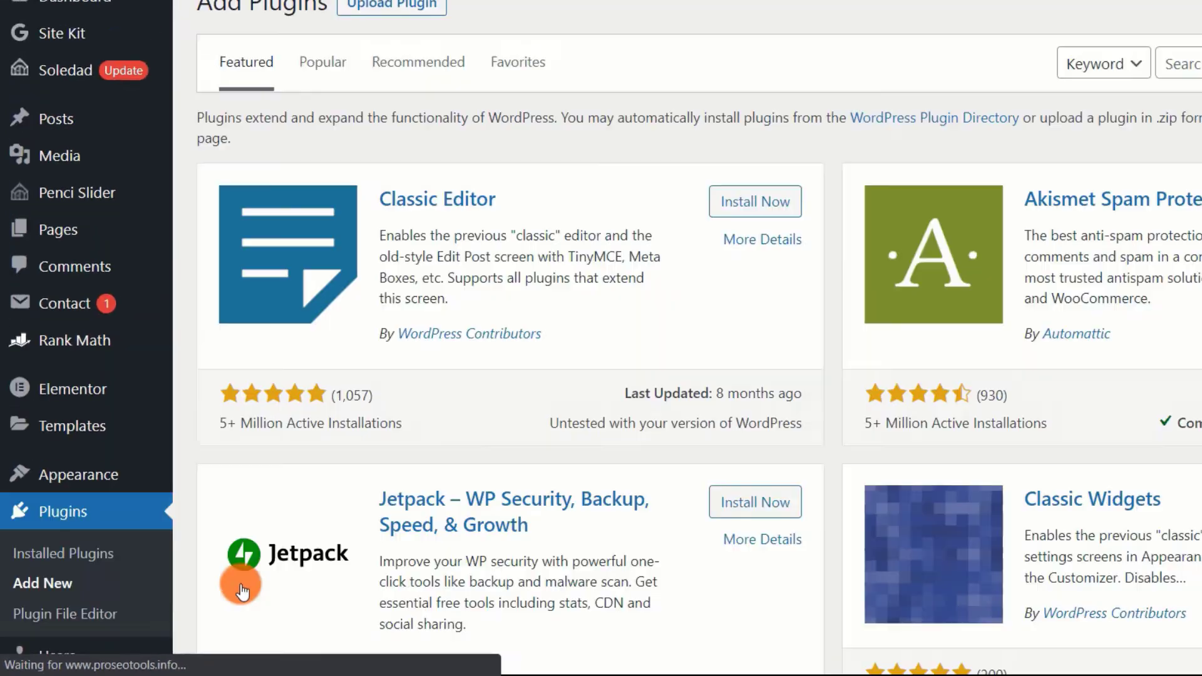
left_click(1027, 190)
type("litespeed cache")
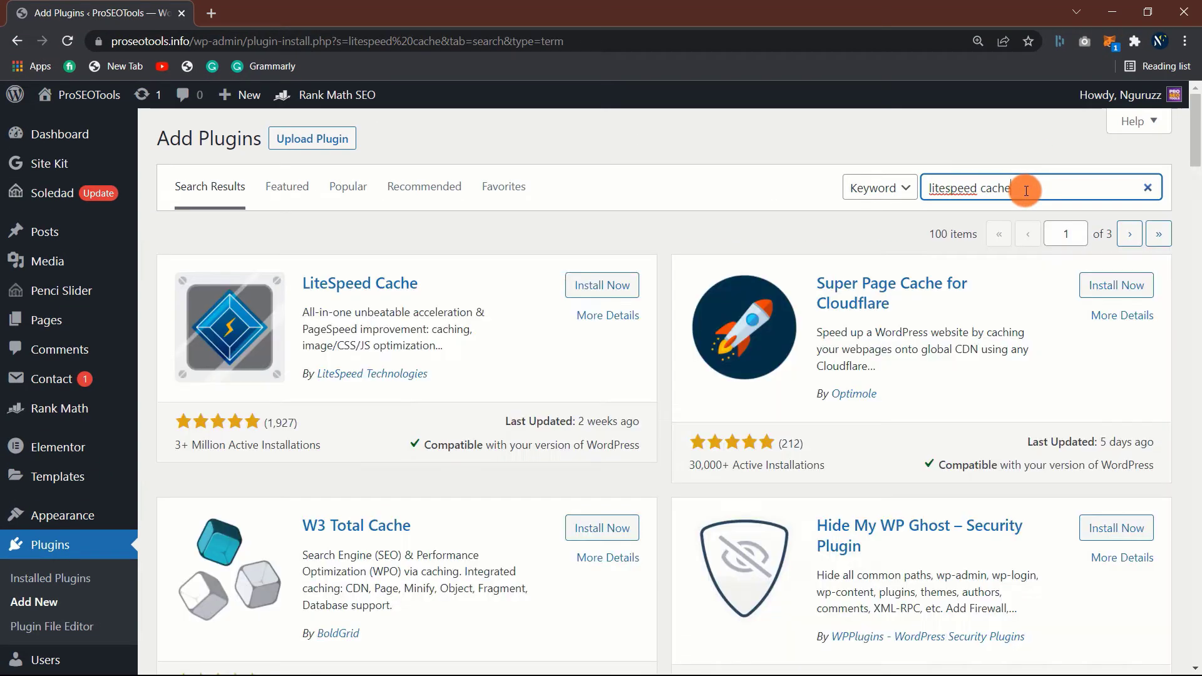
left_click(600, 287)
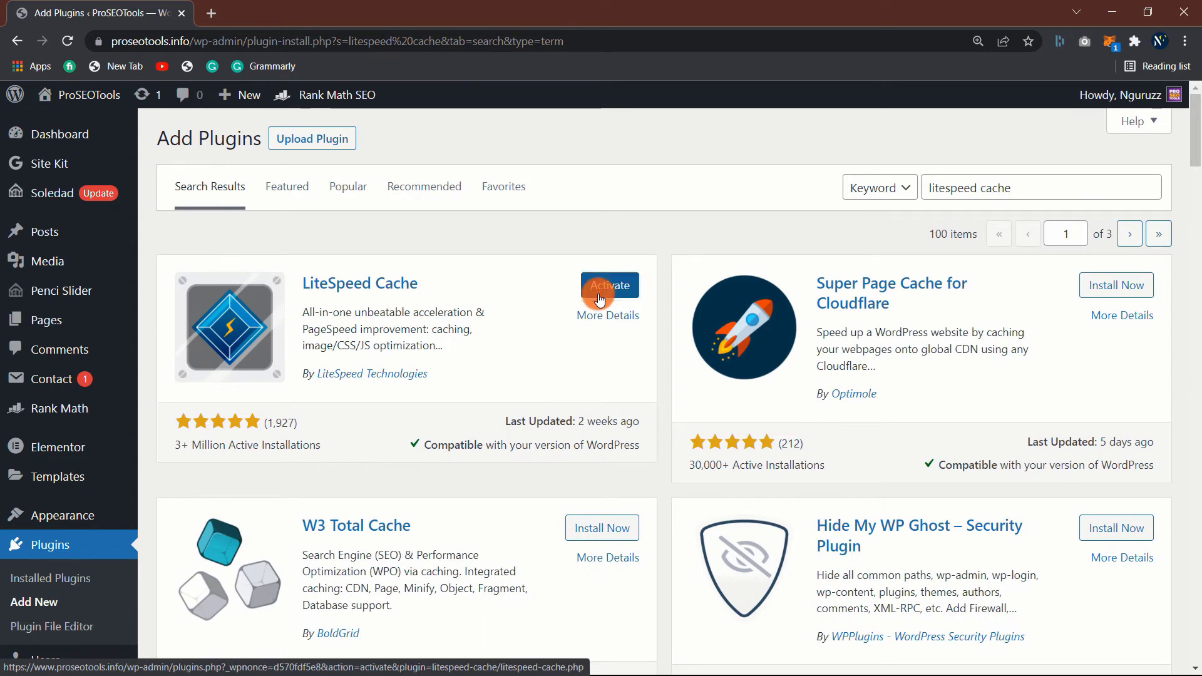
left_click(607, 299)
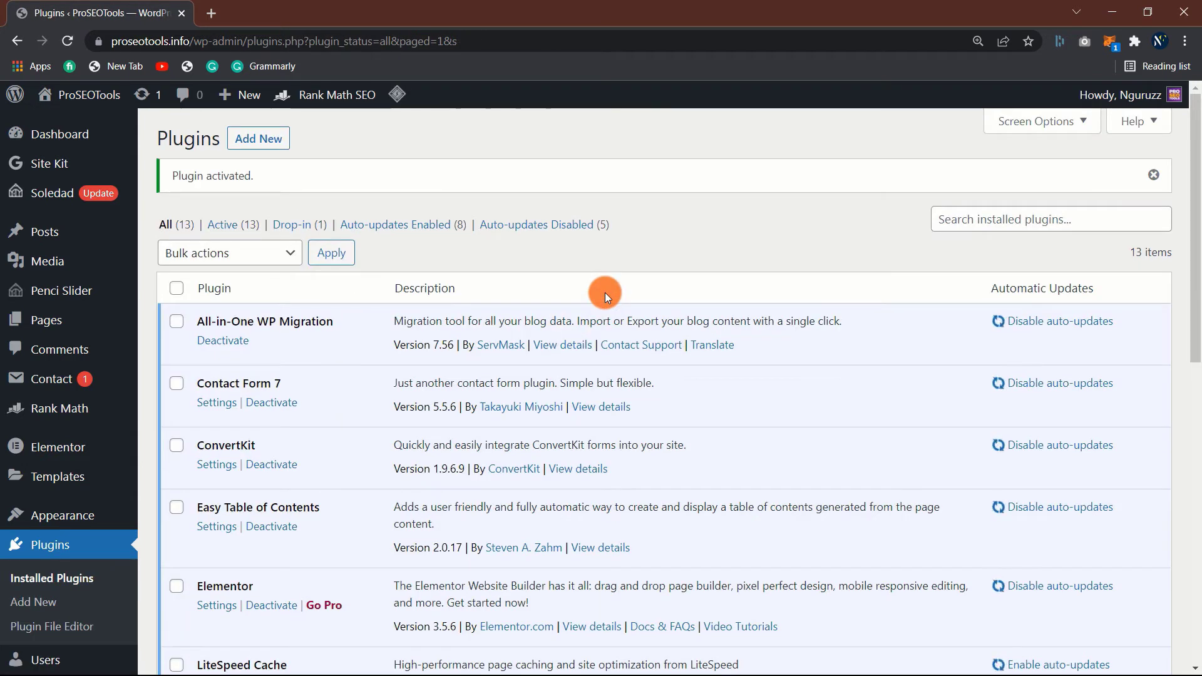
scroll(81, 584, "down", 5)
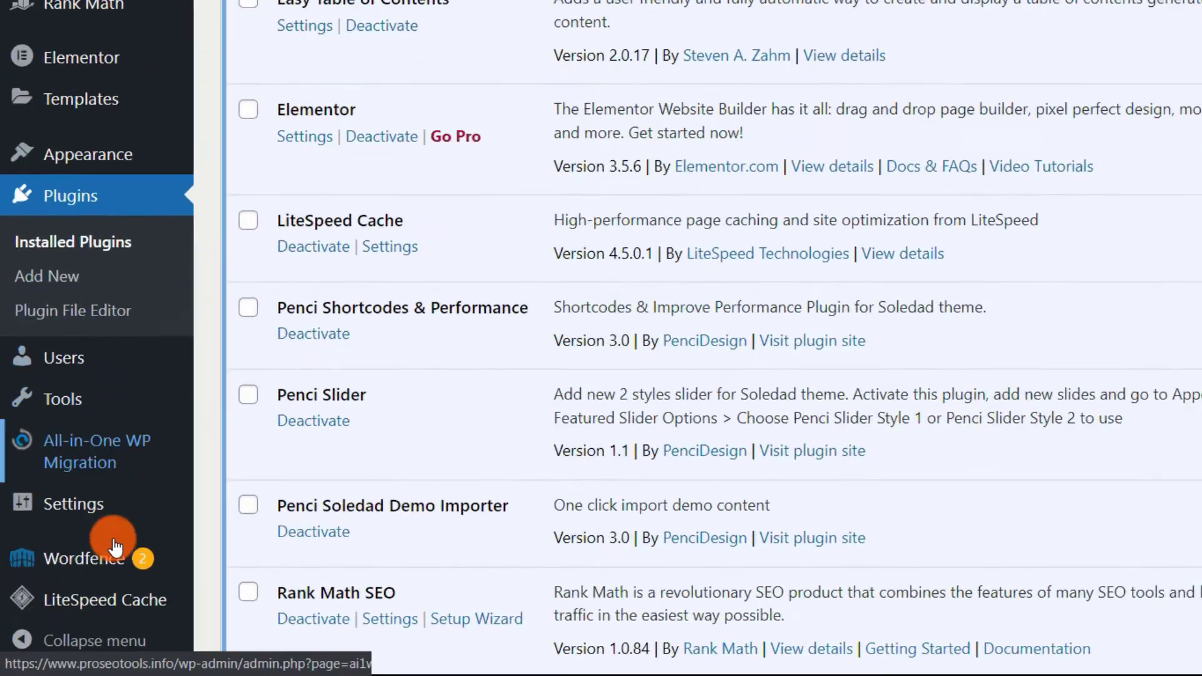
mouse_move(106, 605)
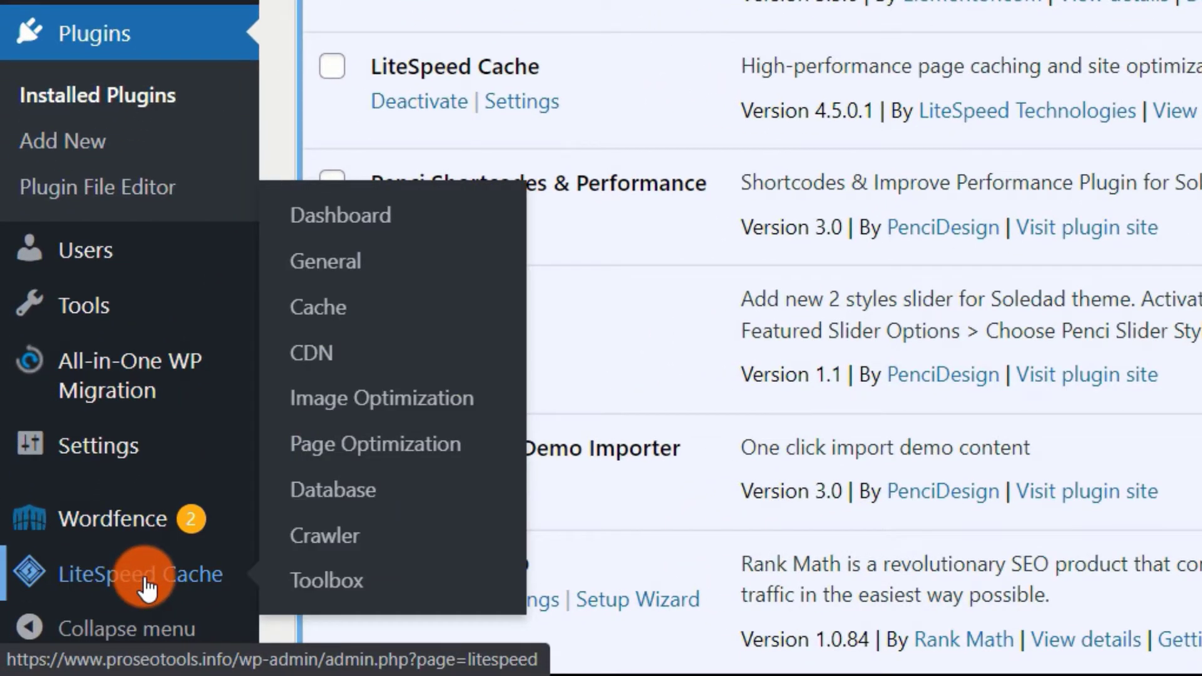
- Turn the Cloudflare API option ON in LiteSpeed Cache's CDN settings
left_click(326, 361)
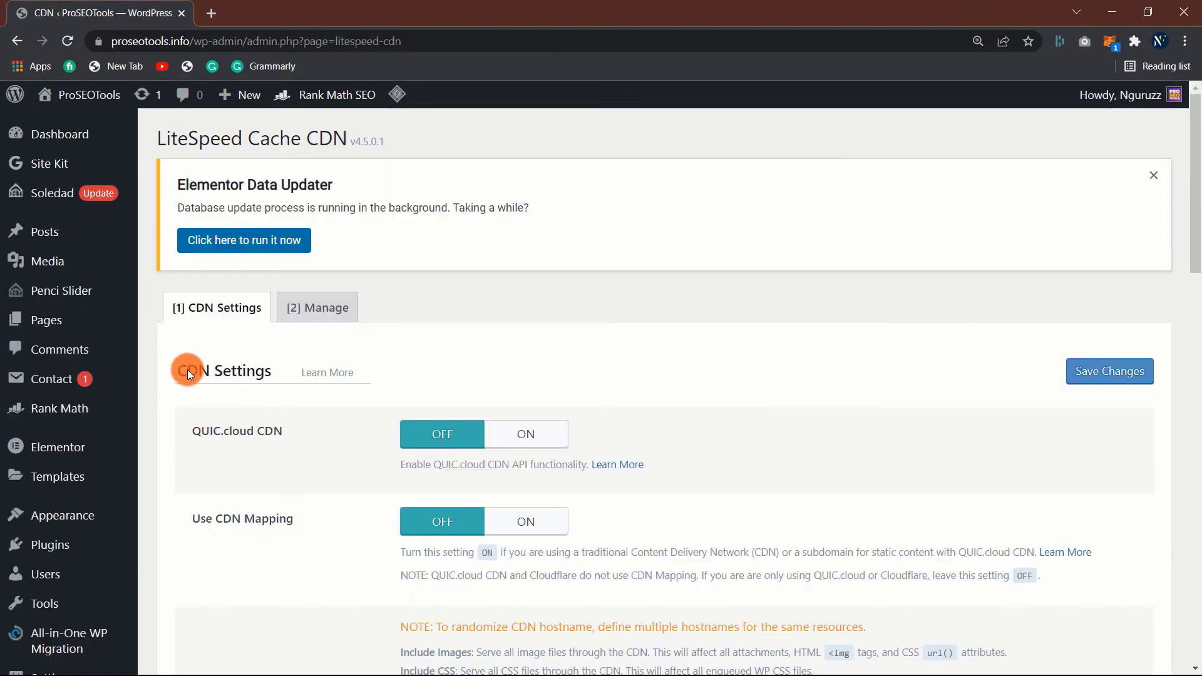
scroll(323, 400, "down", 1)
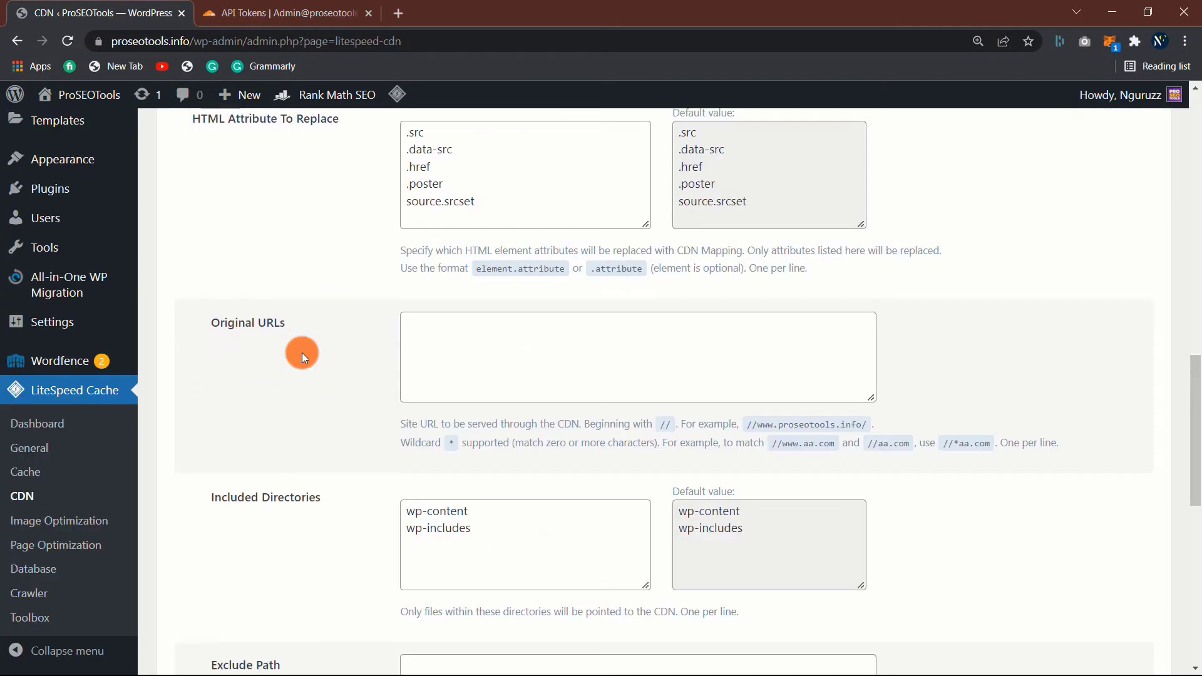
scroll(302, 351, "down", 6)
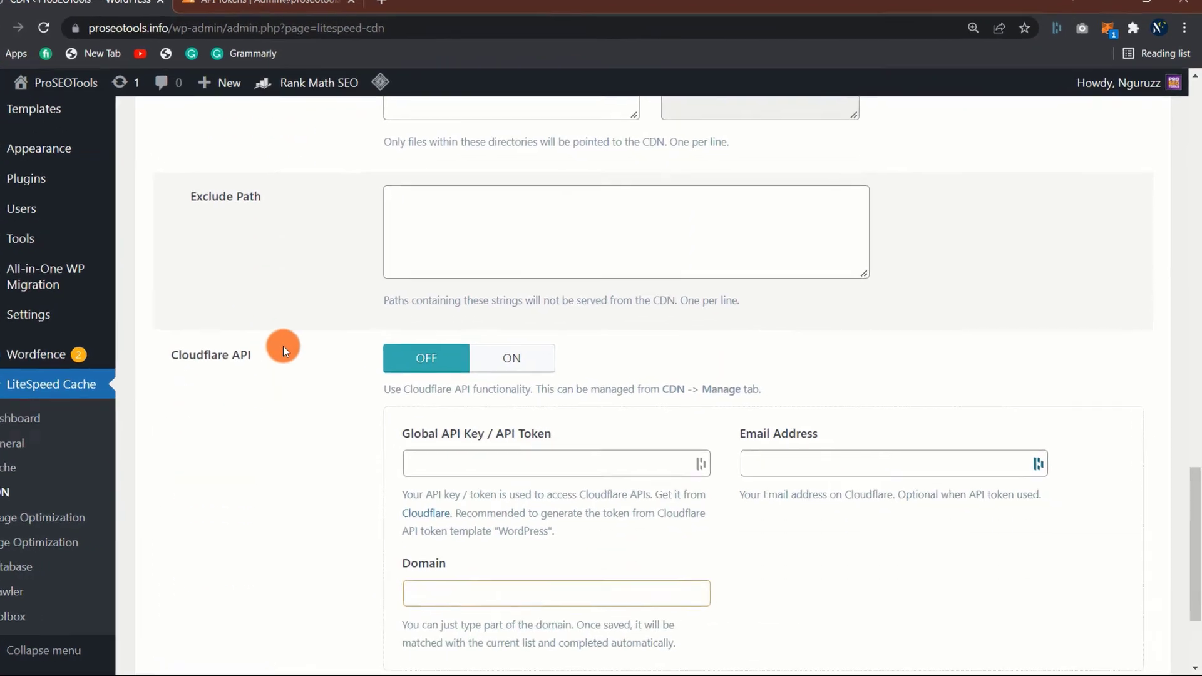
left_click(431, 244)
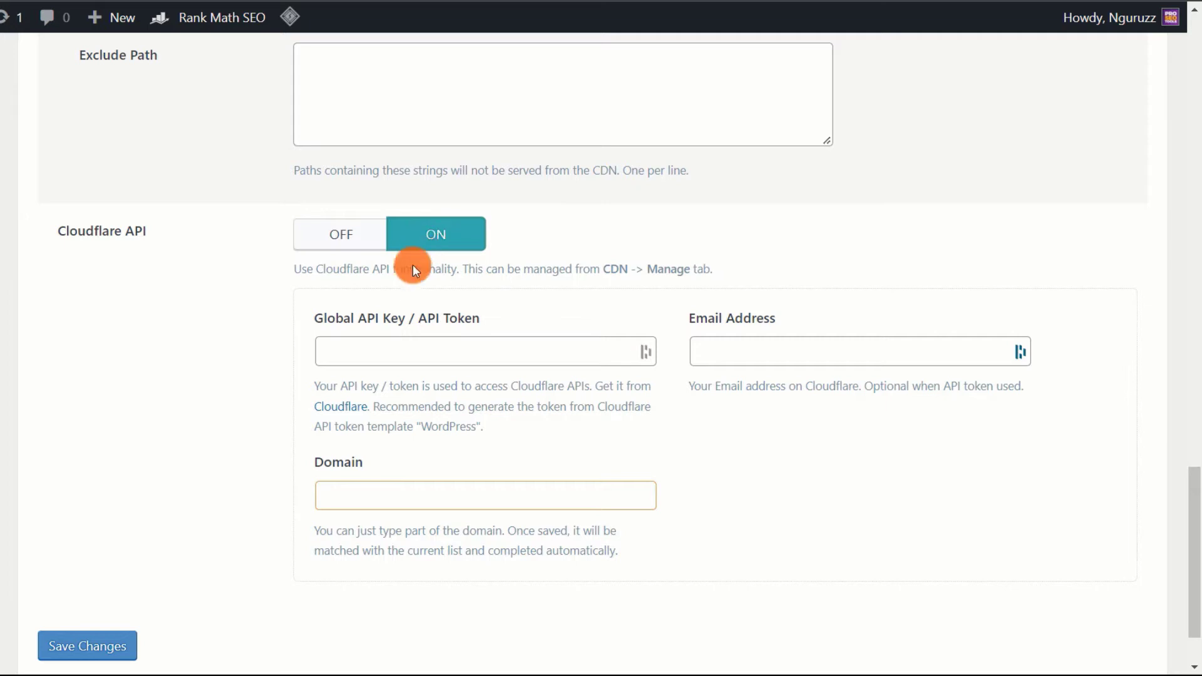
- Paste the API key, then fill in the account e-mail and the site's domain
left_click(395, 351)
right_click(396, 351)
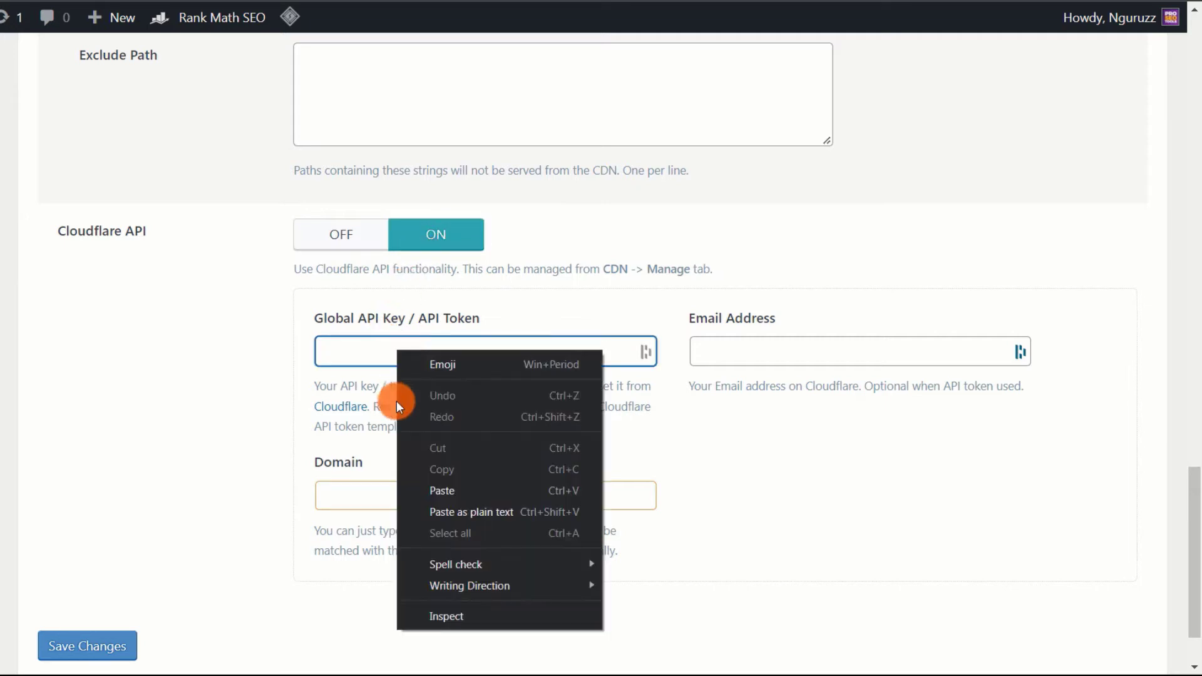
left_click(440, 489)
left_click(768, 351)
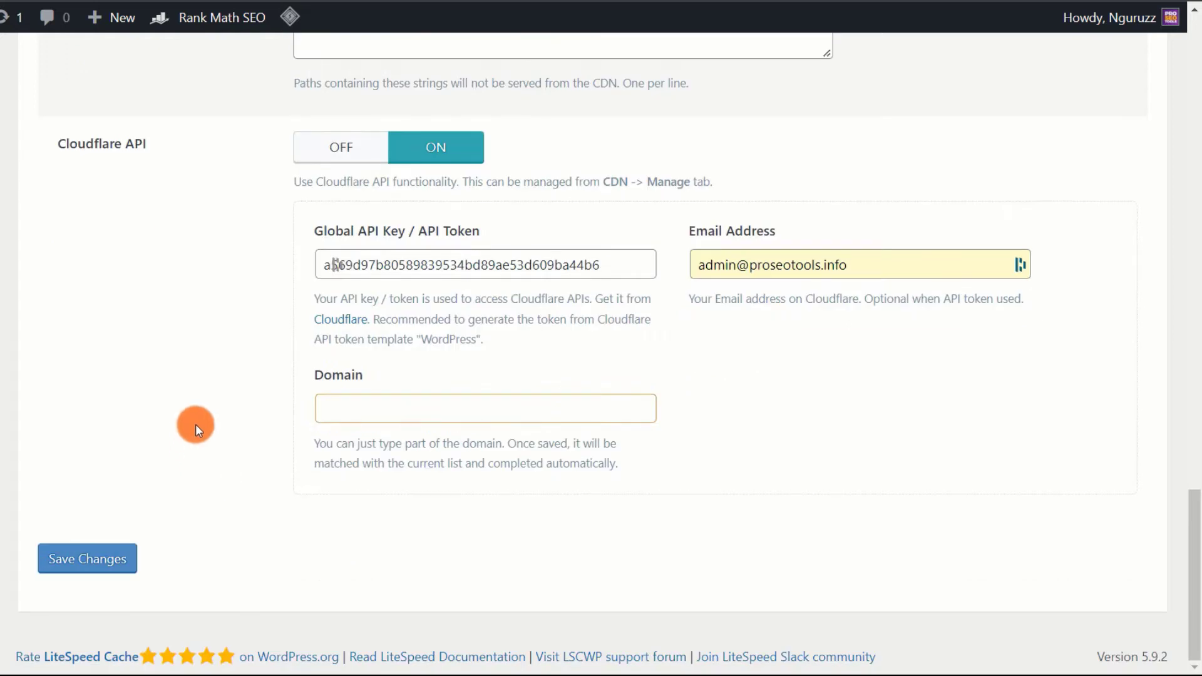
scroll(195, 423, "up", 1)
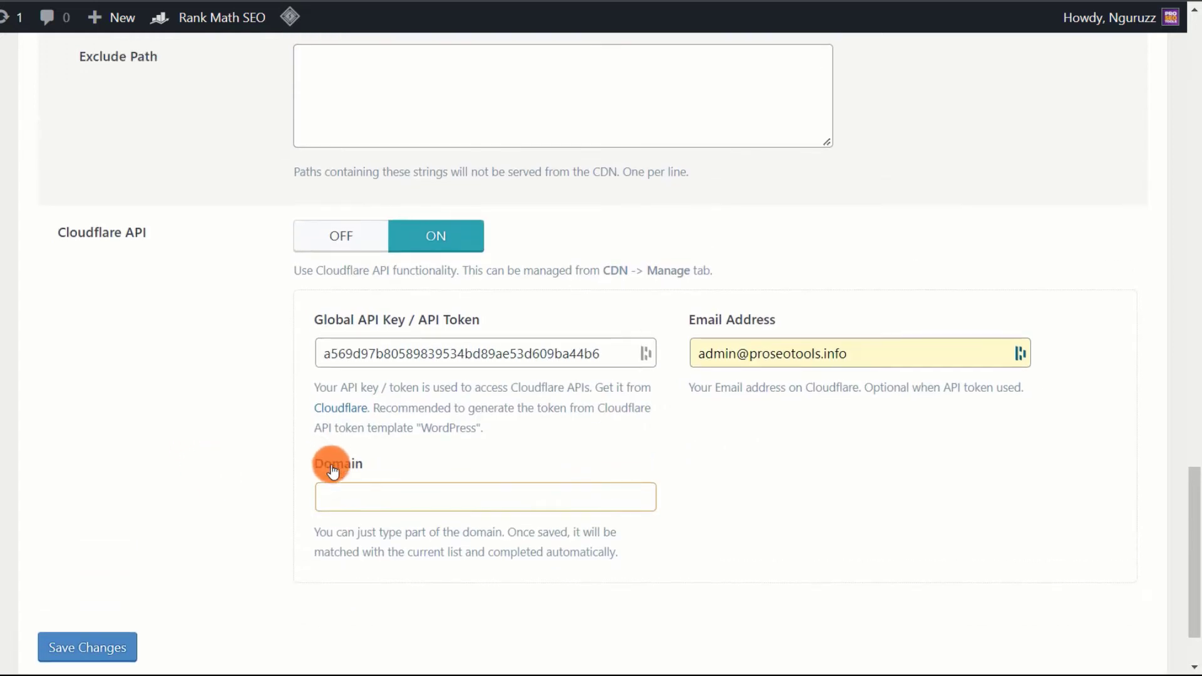
left_click(366, 492)
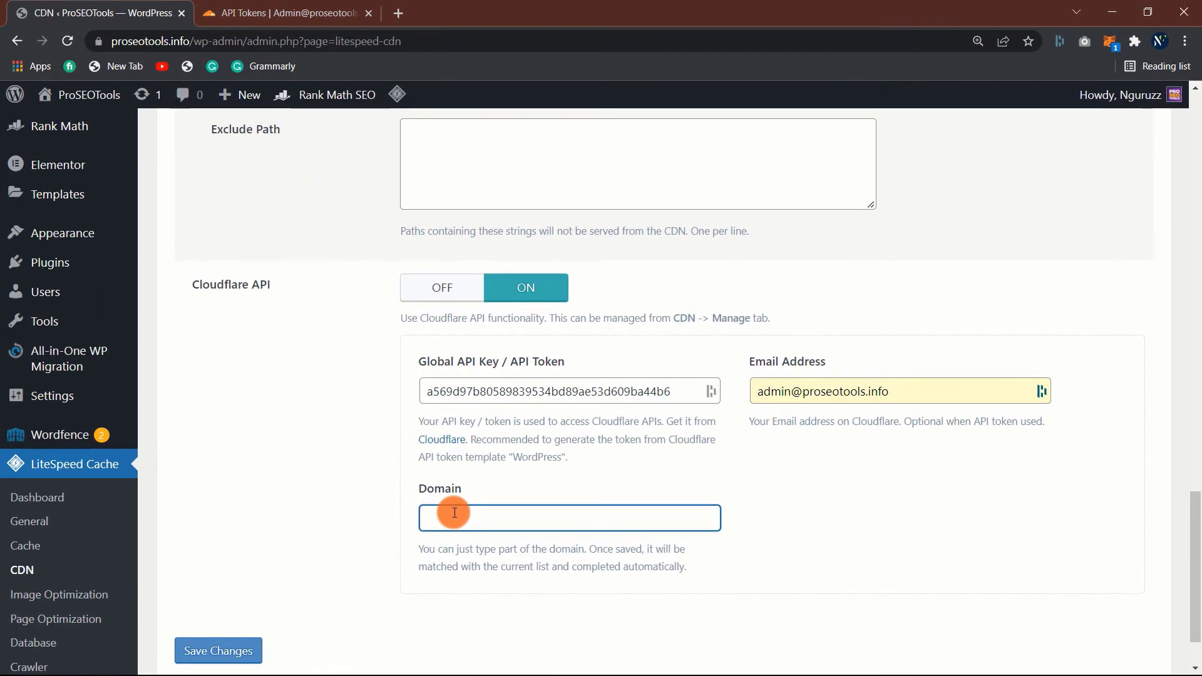
type("proseotools.info")
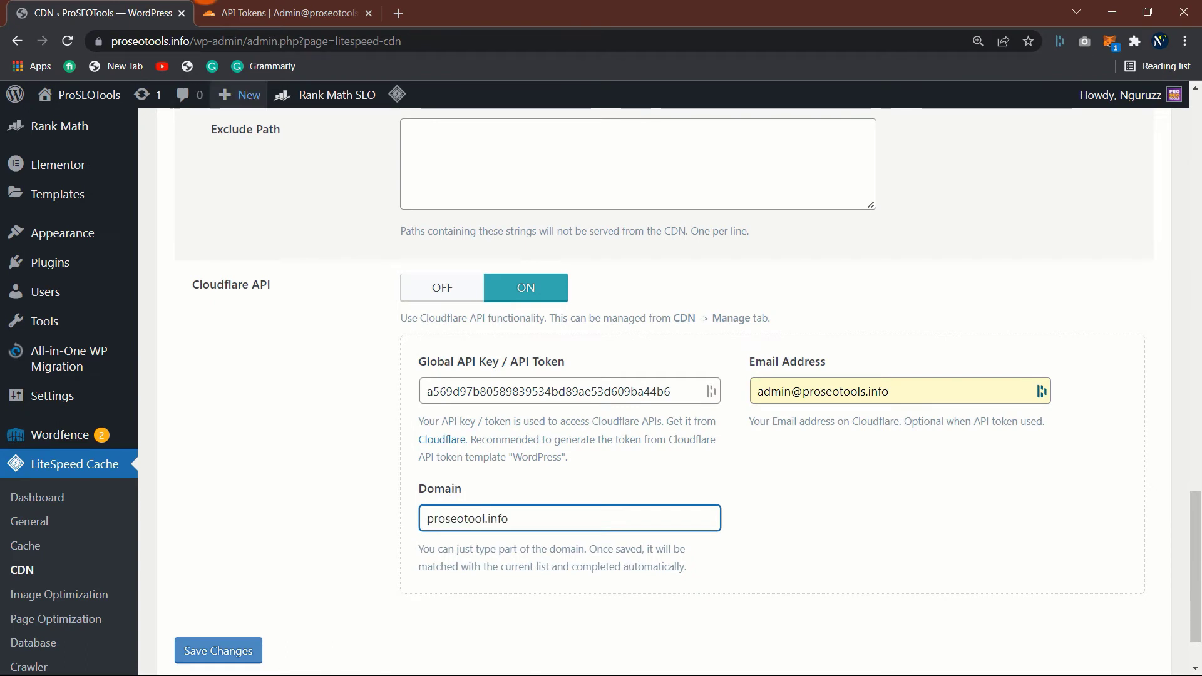
left_click(281, 13)
- Reveal the Cloudflare Global API Key with the account password and copy it
scroll(261, 301, "down", 1)
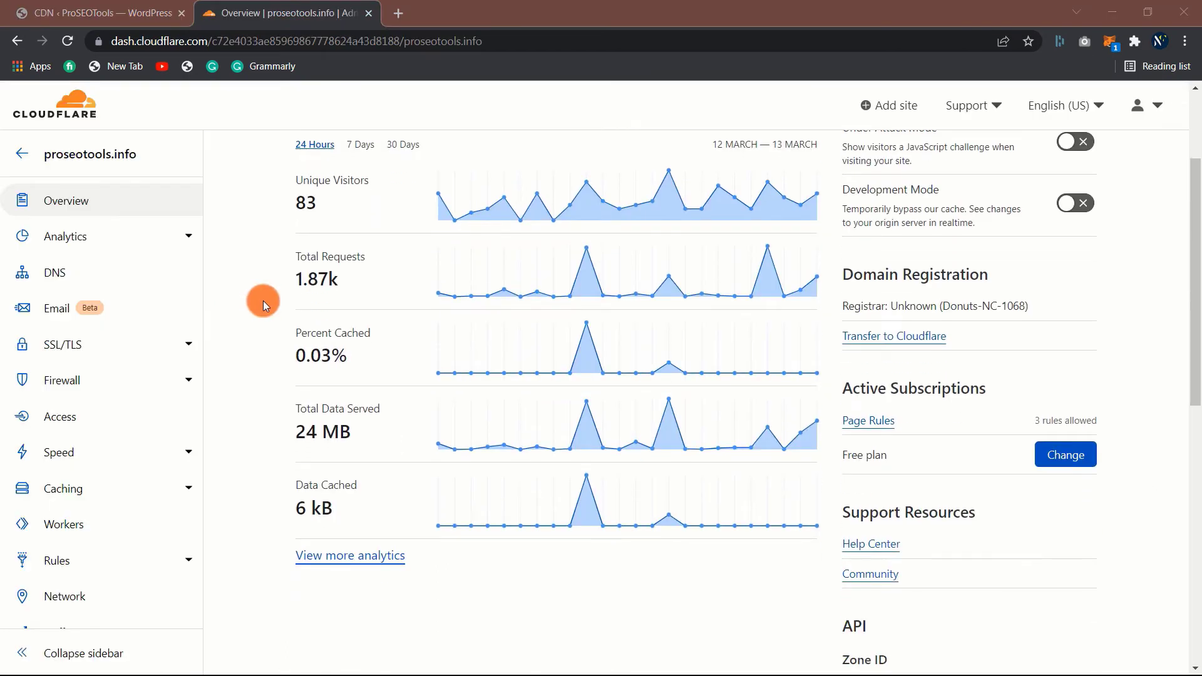
scroll(264, 305, "up", 3)
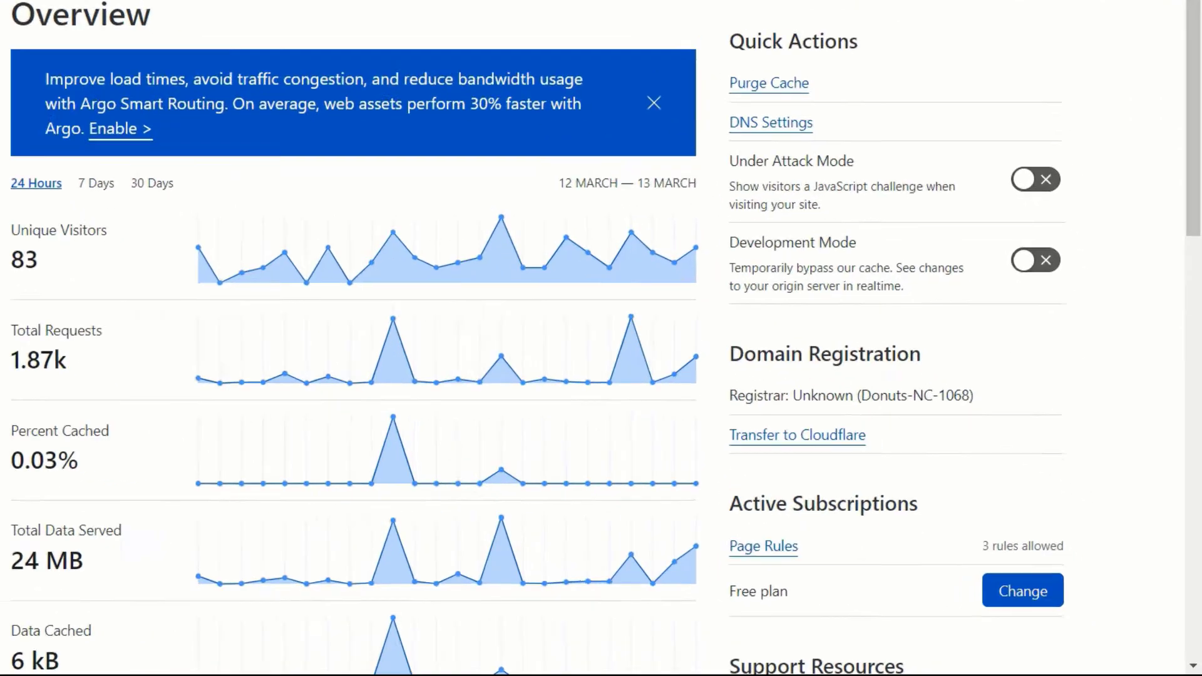
scroll(257, 300, "down", 6)
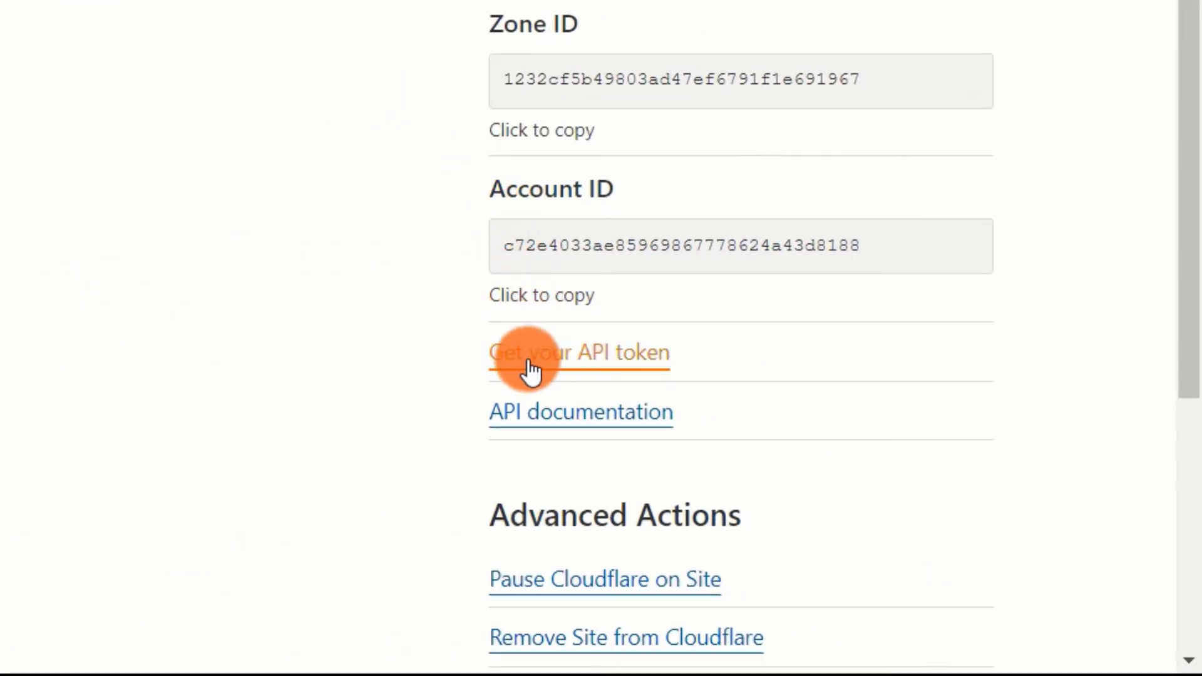
left_click(579, 373)
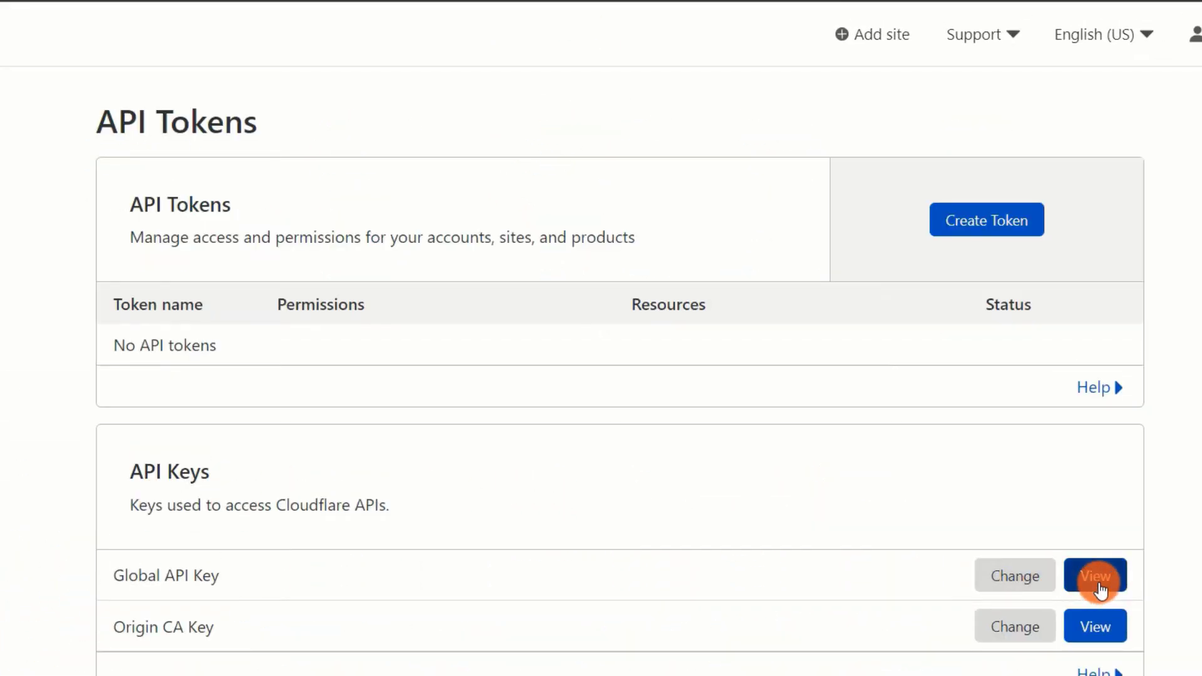
left_click(1097, 578)
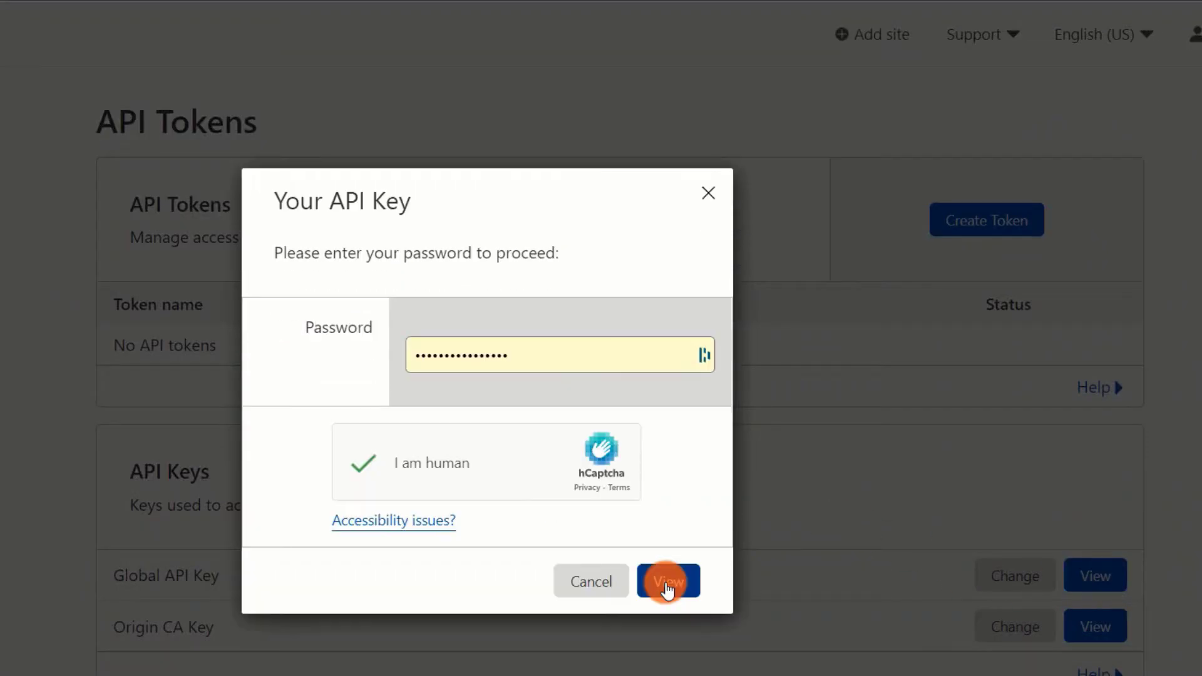
left_click(668, 581)
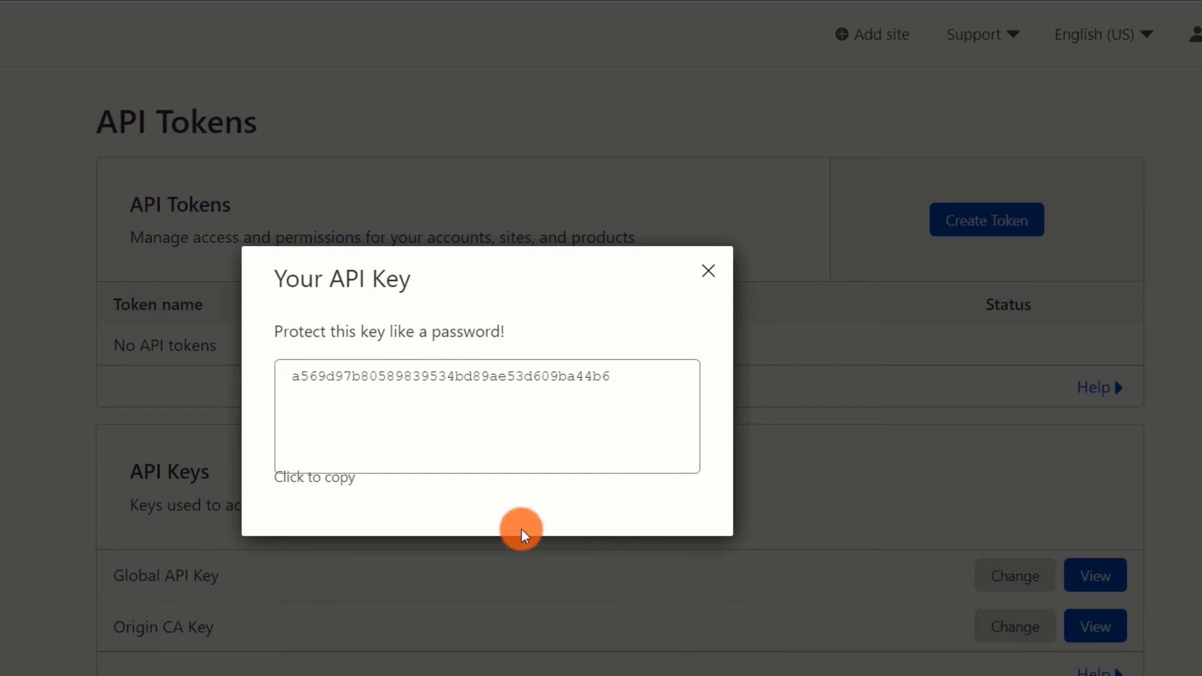
left_click(331, 481)
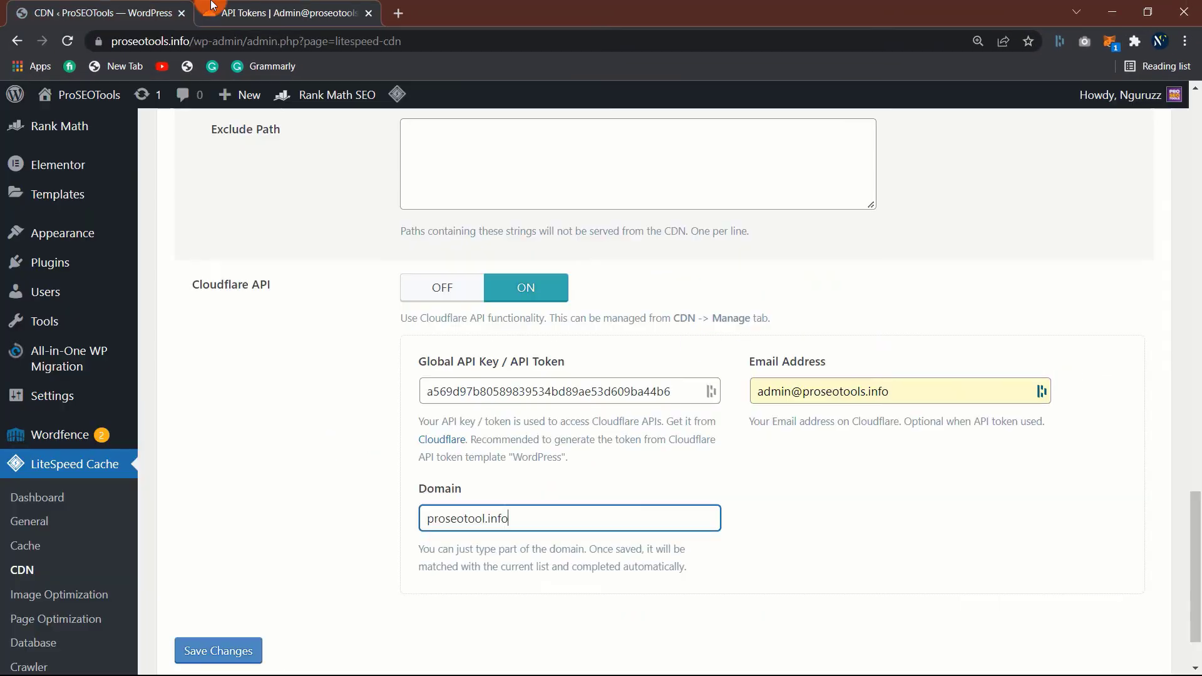
left_click(212, 8)
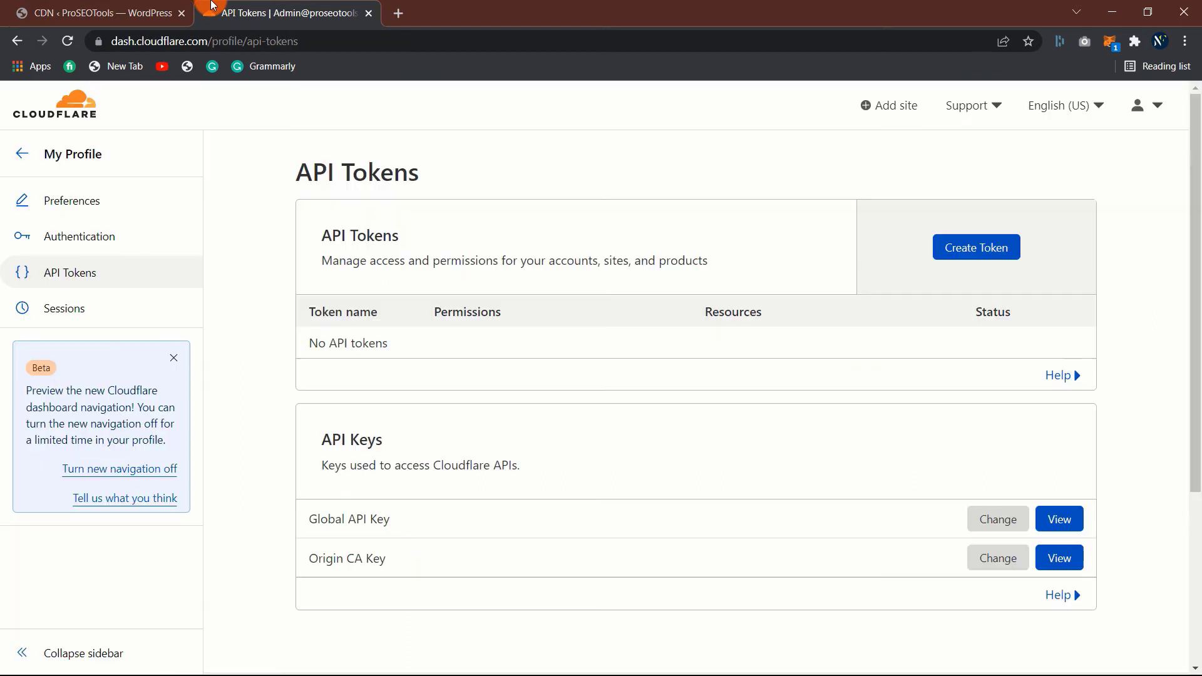
left_click(96, 9)
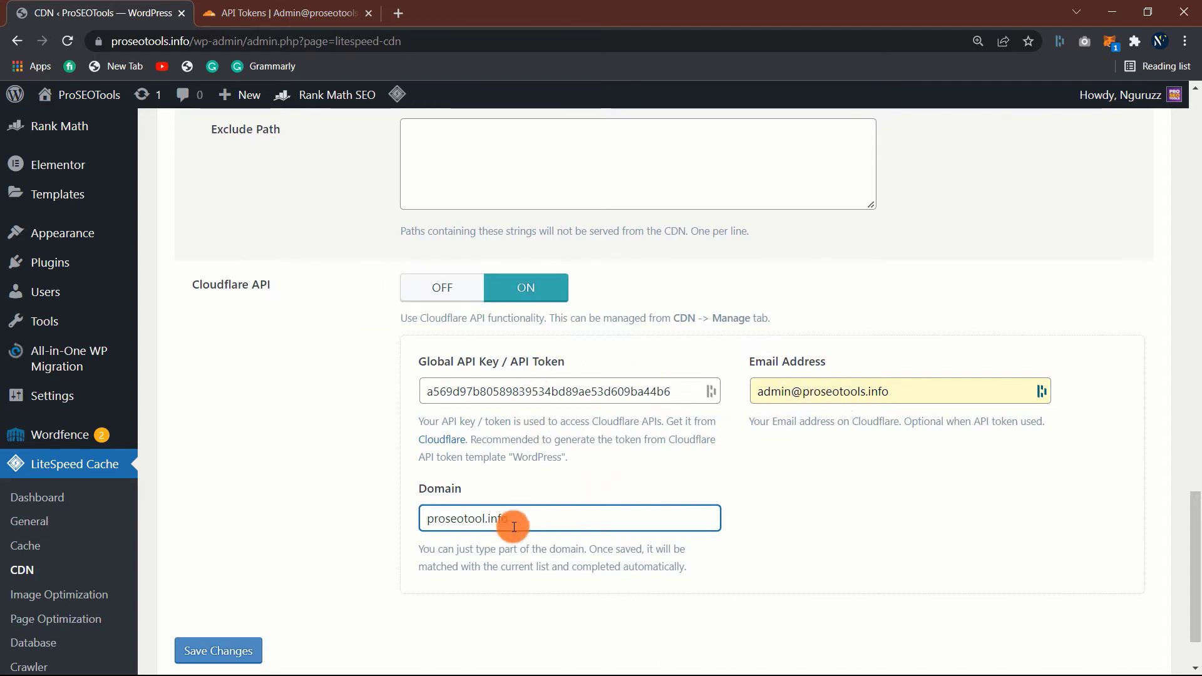
- Save LiteSpeed's Cloudflare API key and proseotools.info domain, then view the Manage options
left_click(234, 652)
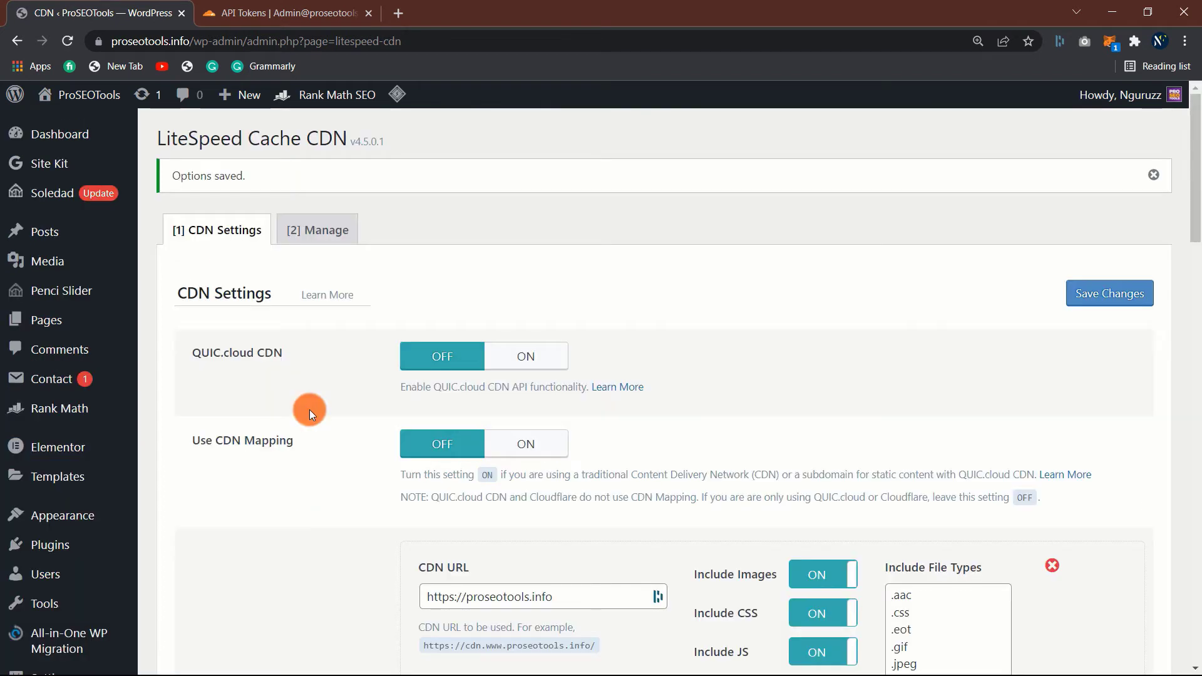
left_click(313, 231)
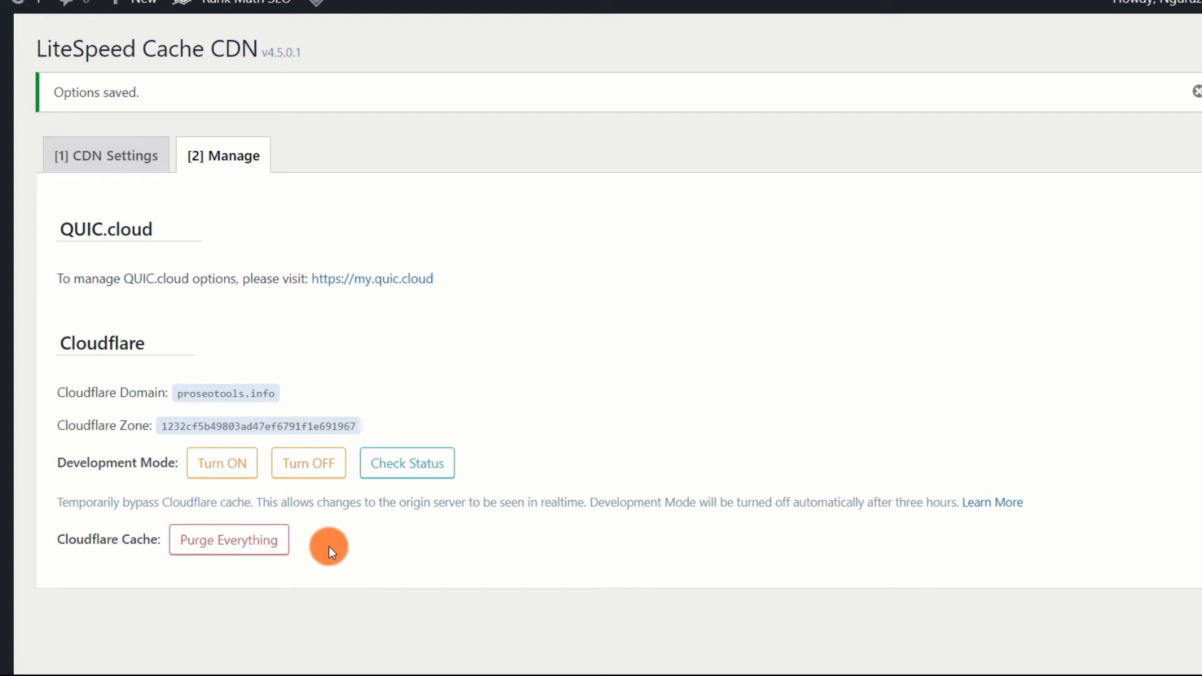
scroll(340, 535, "down", 1)
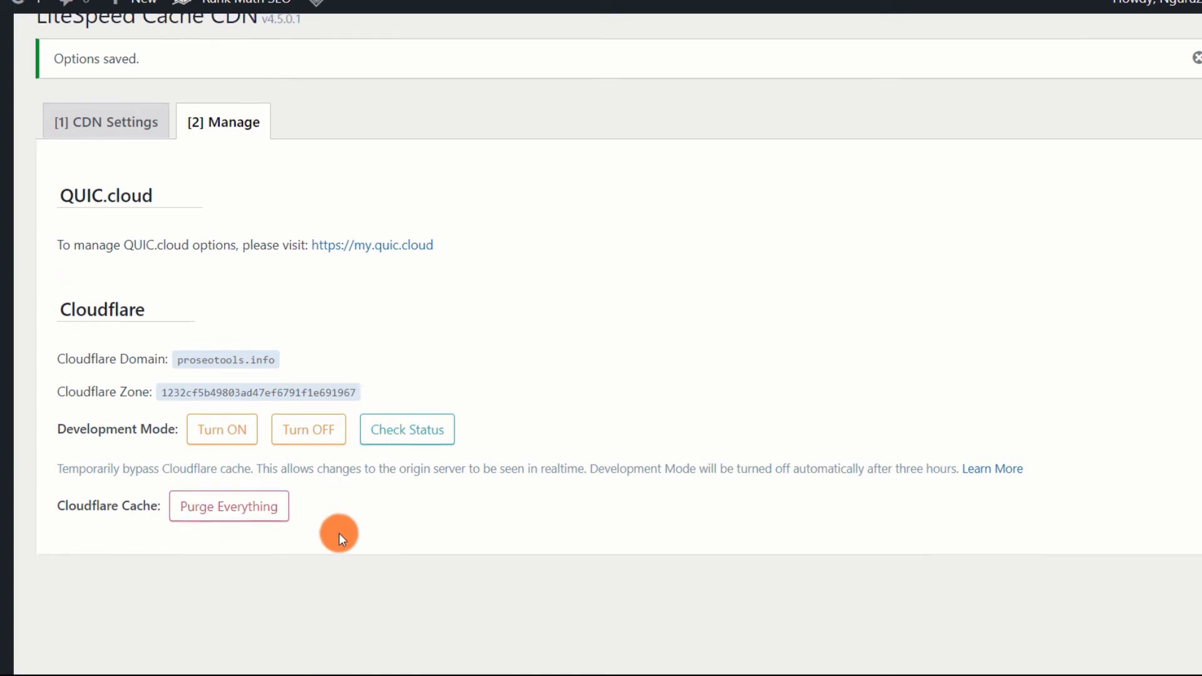
scroll(339, 535, "up", 1)
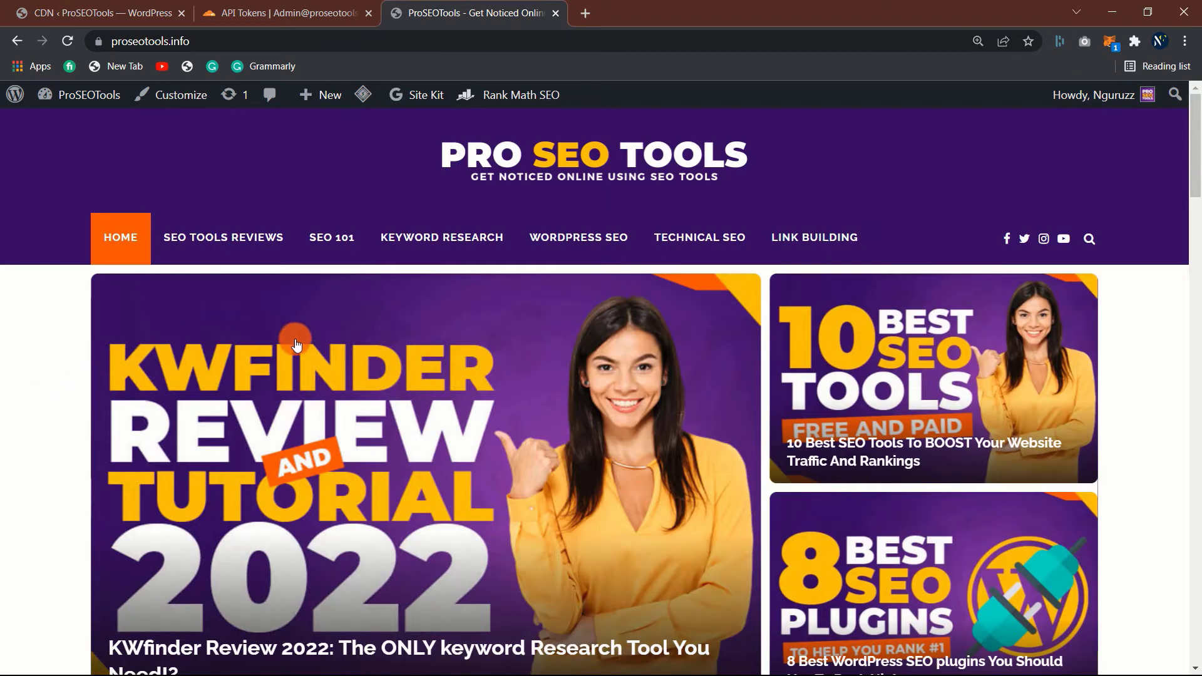
- Scroll the proseotools.info homepage, then return to the WordPress CDN management page
scroll(298, 373, "down", 5)
scroll(298, 376, "up", 5)
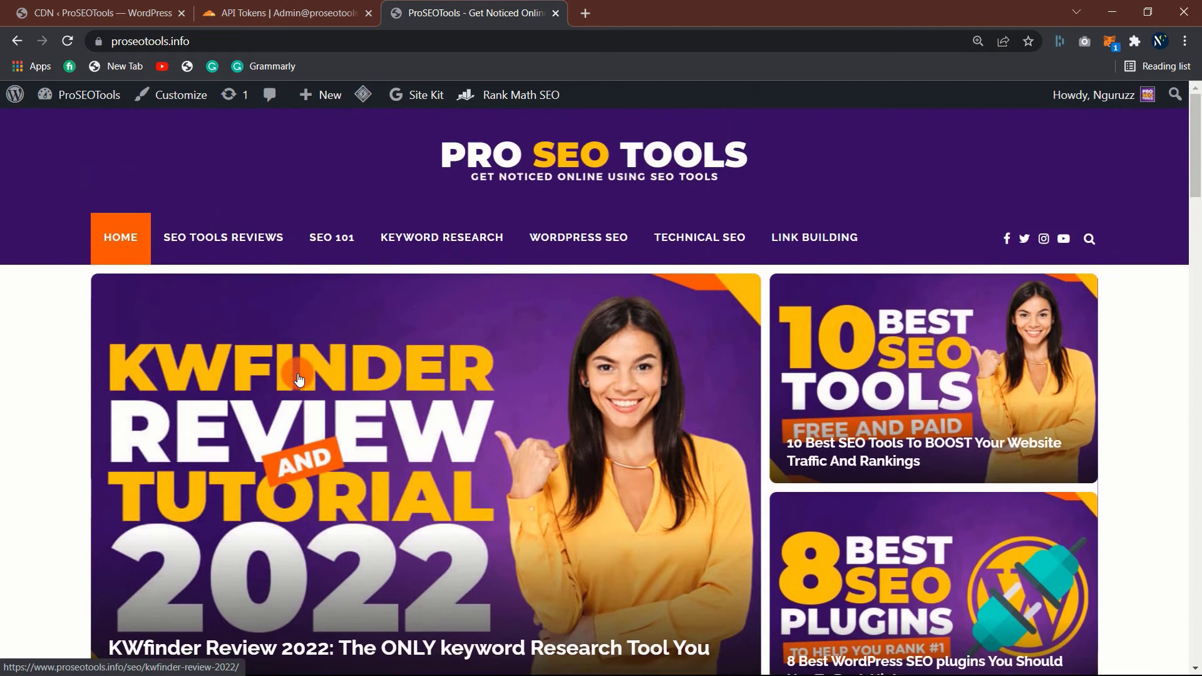
left_click(278, 6)
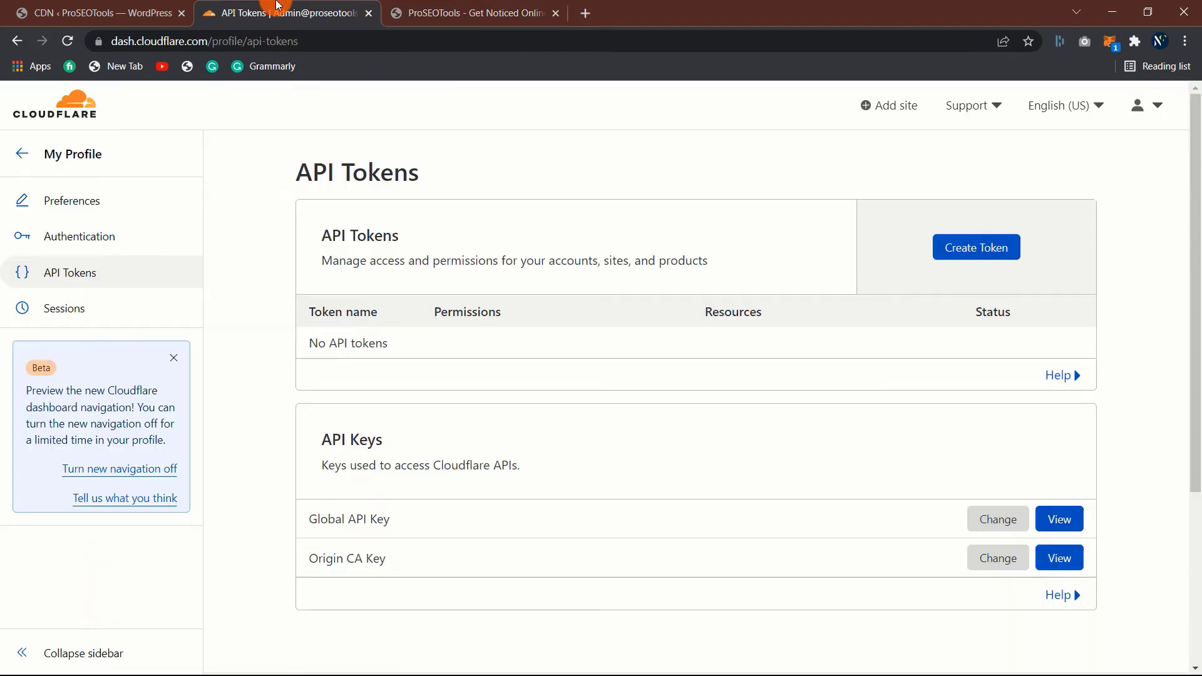
left_click(104, 9)
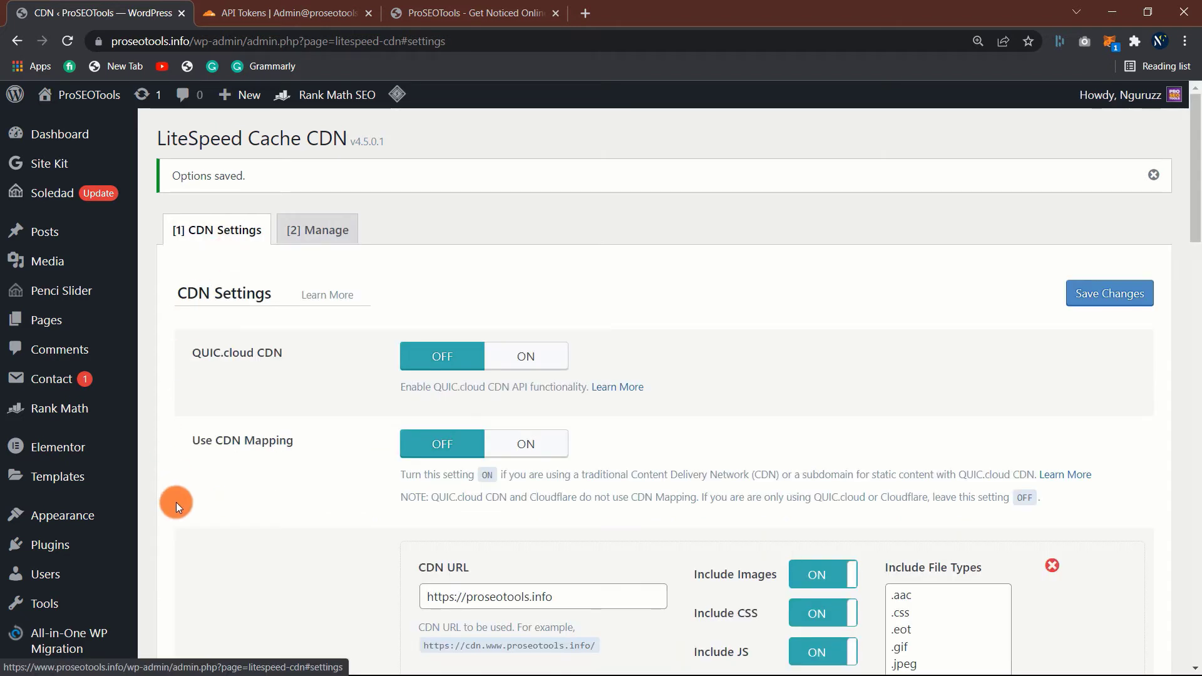
- Scroll to the Cloudflare API option in LiteSpeed's CDN Settings and set it to OFF
scroll(178, 502, "down", 3)
scroll(178, 502, "down", 10)
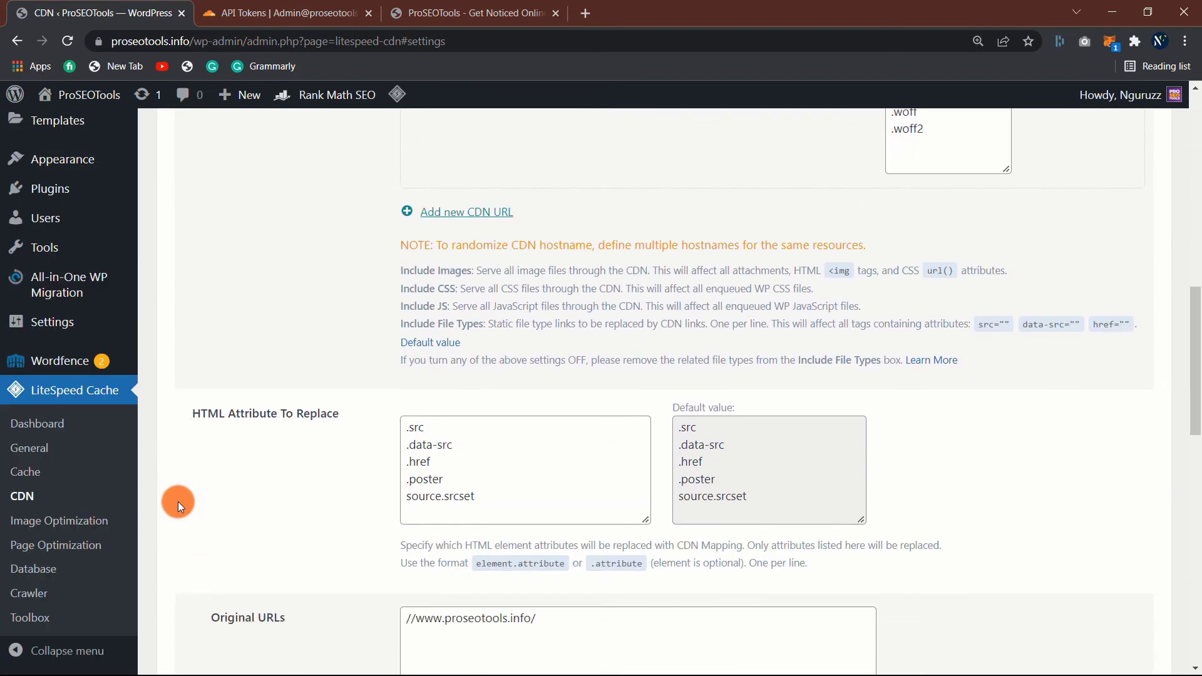
scroll(177, 501, "down", 6)
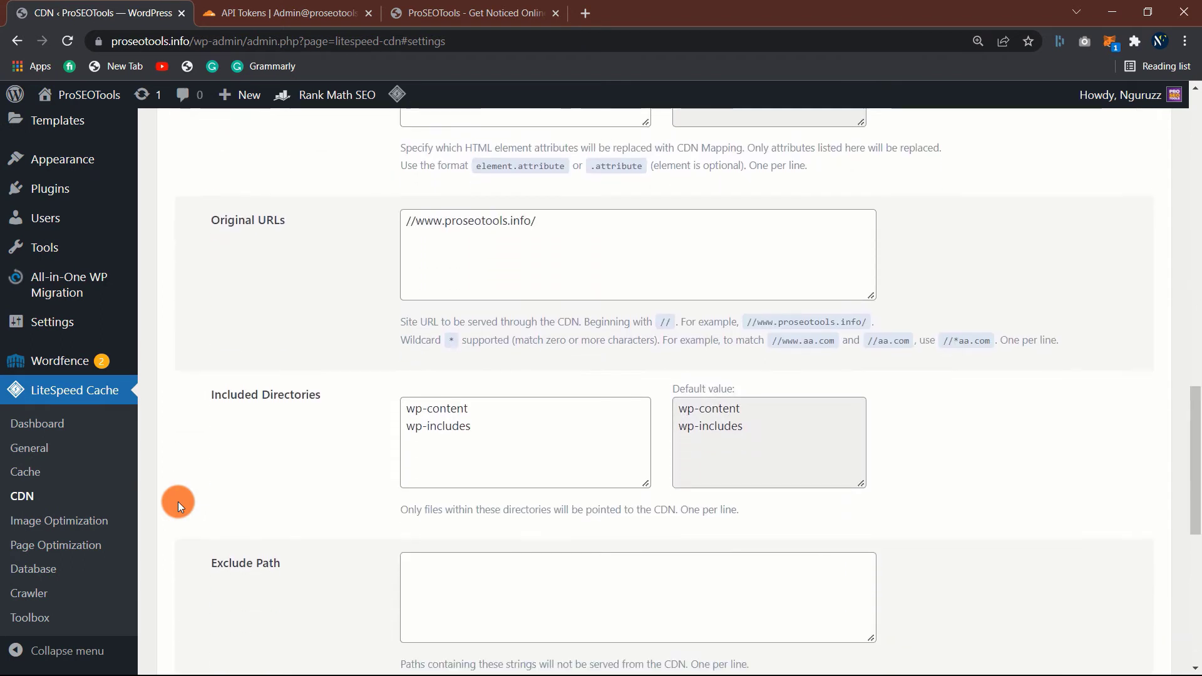
scroll(178, 501, "down", 6)
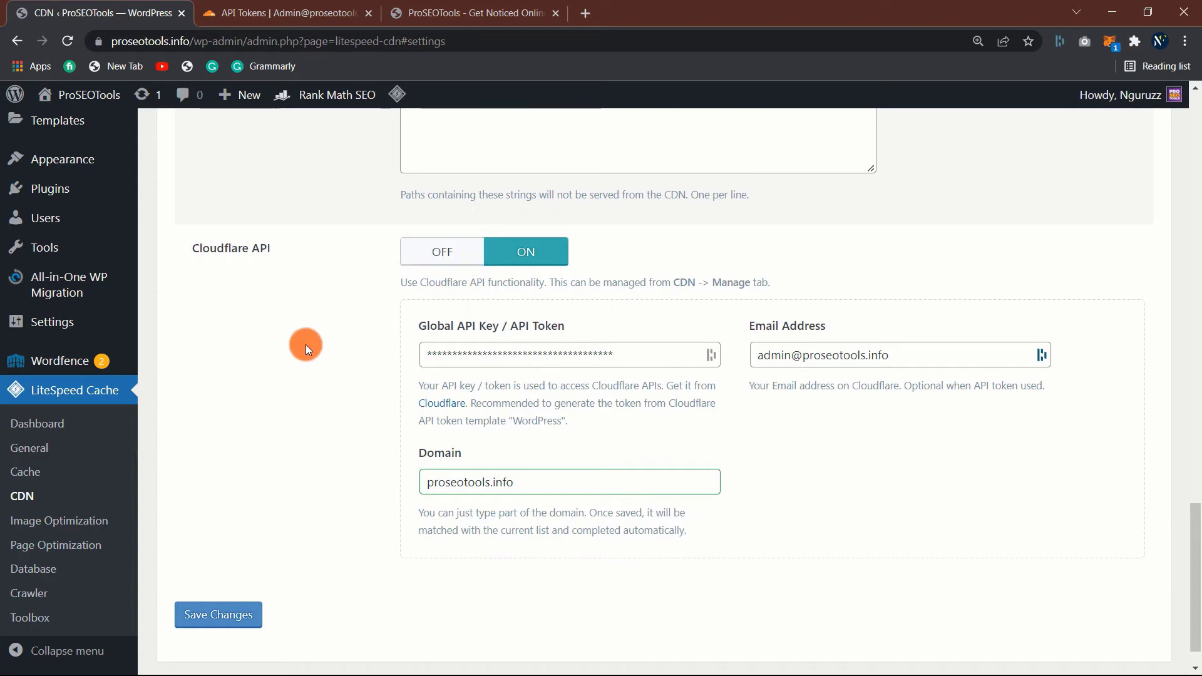
left_click(437, 250)
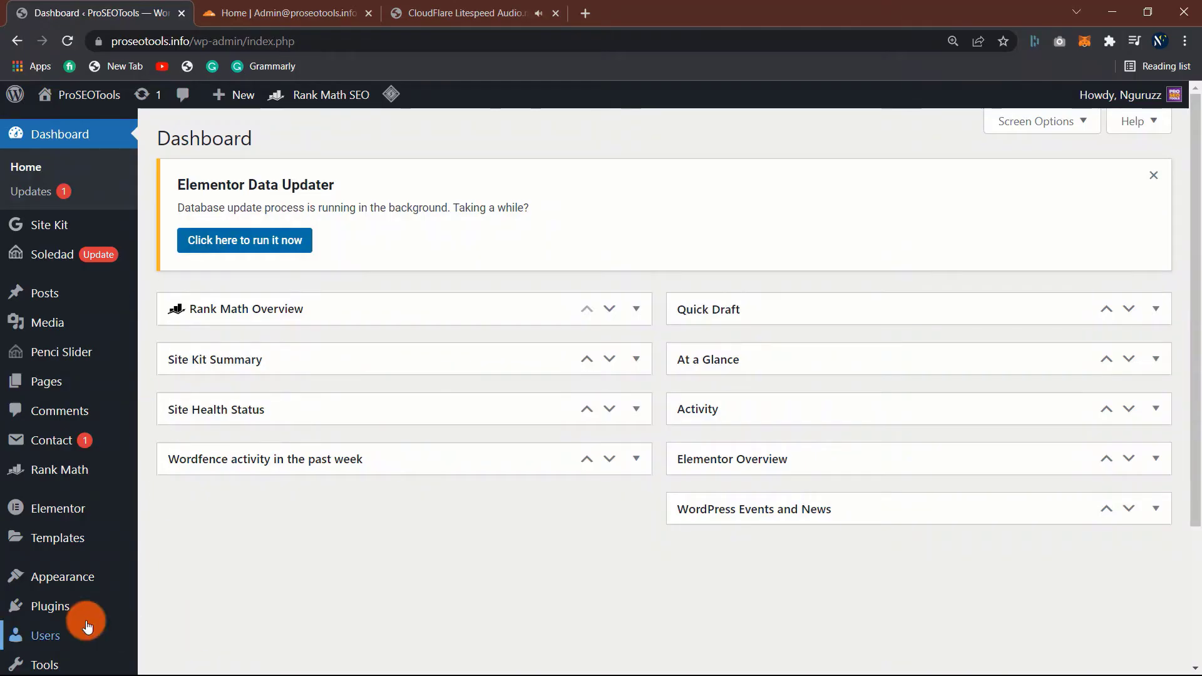
- Search the Add New plugins directory for 'cloudflare'
mouse_move(56, 606)
left_click(188, 602)
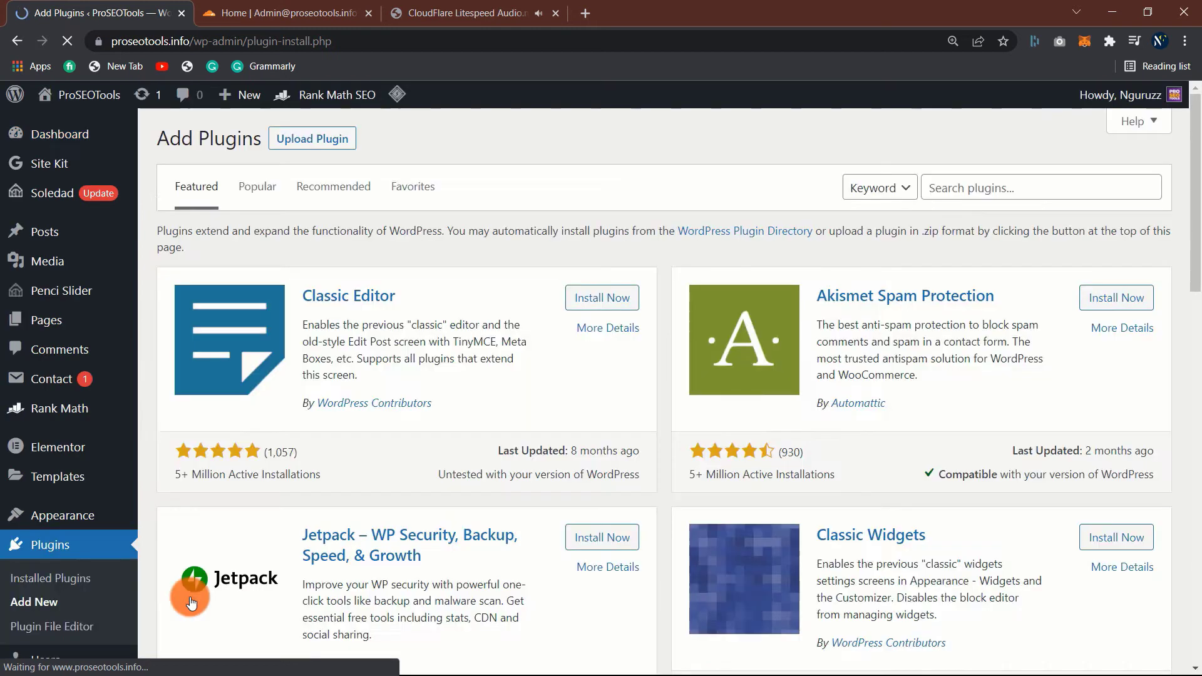
left_click(983, 186)
type("cloudflare")
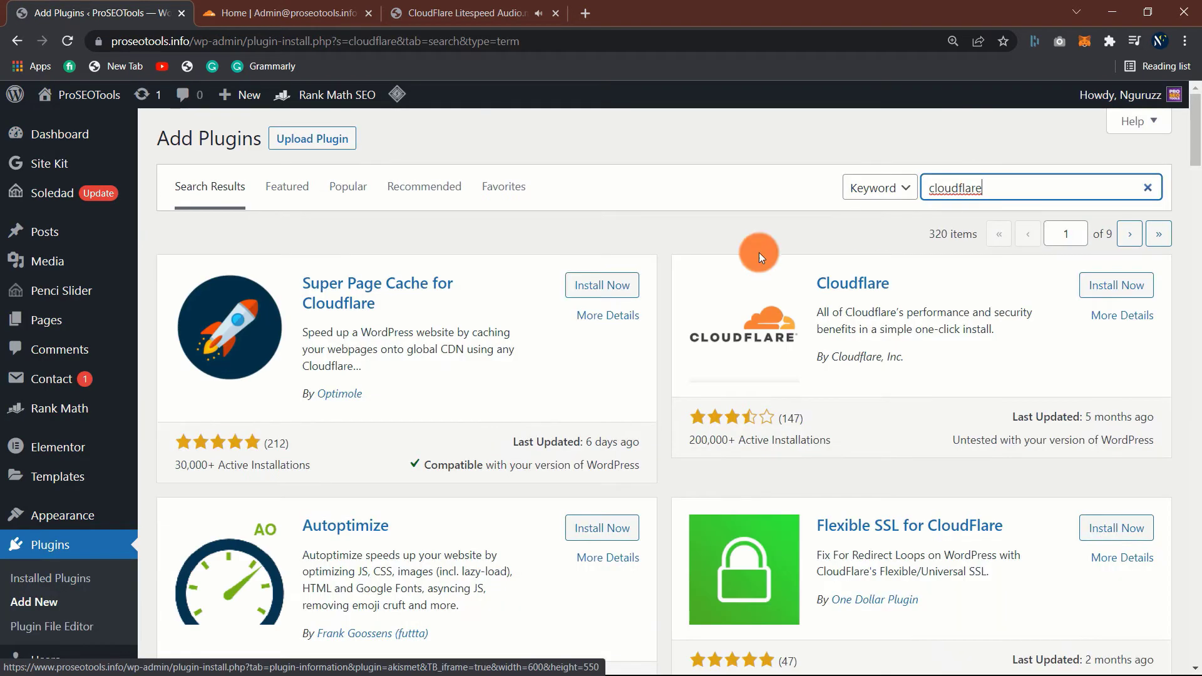
- Install and activate the official Cloudflare plugin (version 4.7.0)
left_click(1117, 288)
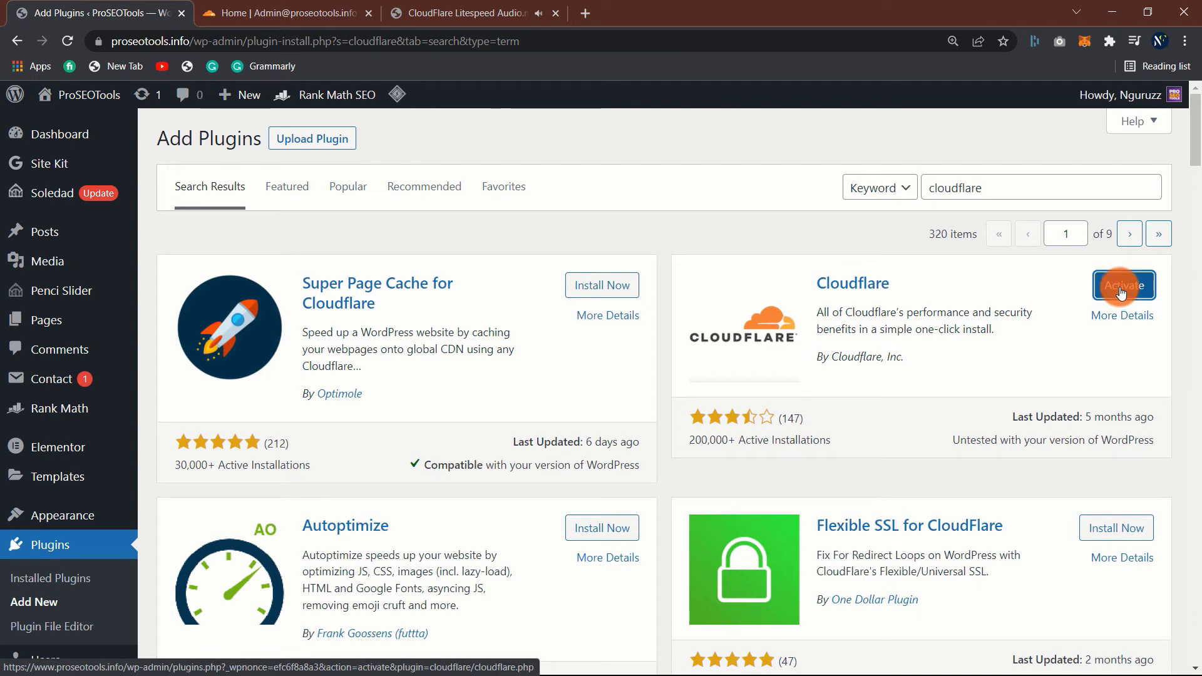
left_click(1121, 290)
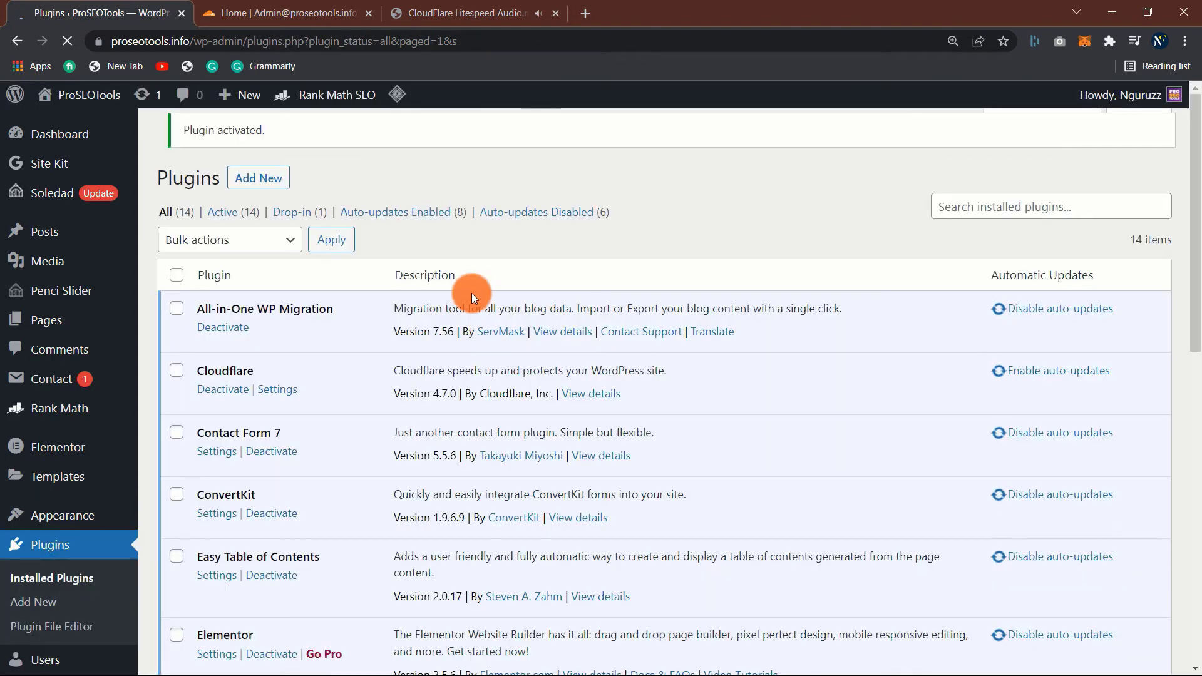
scroll(471, 293, "down", 5)
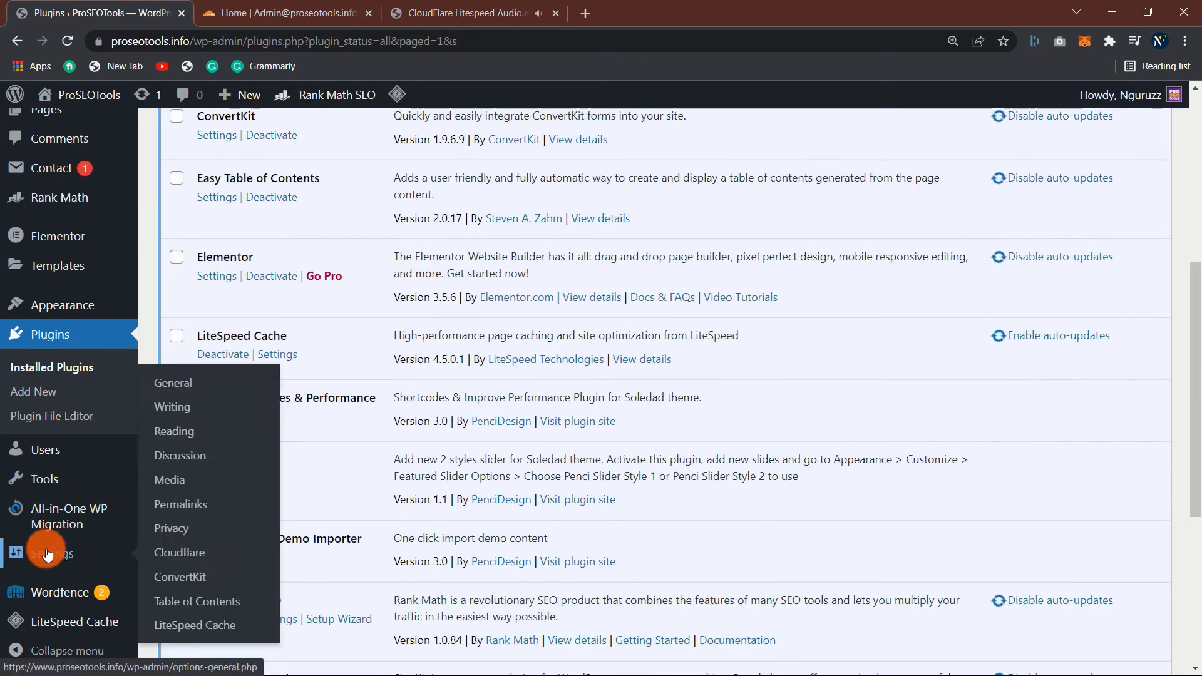
scroll(407, 481, "down", 1)
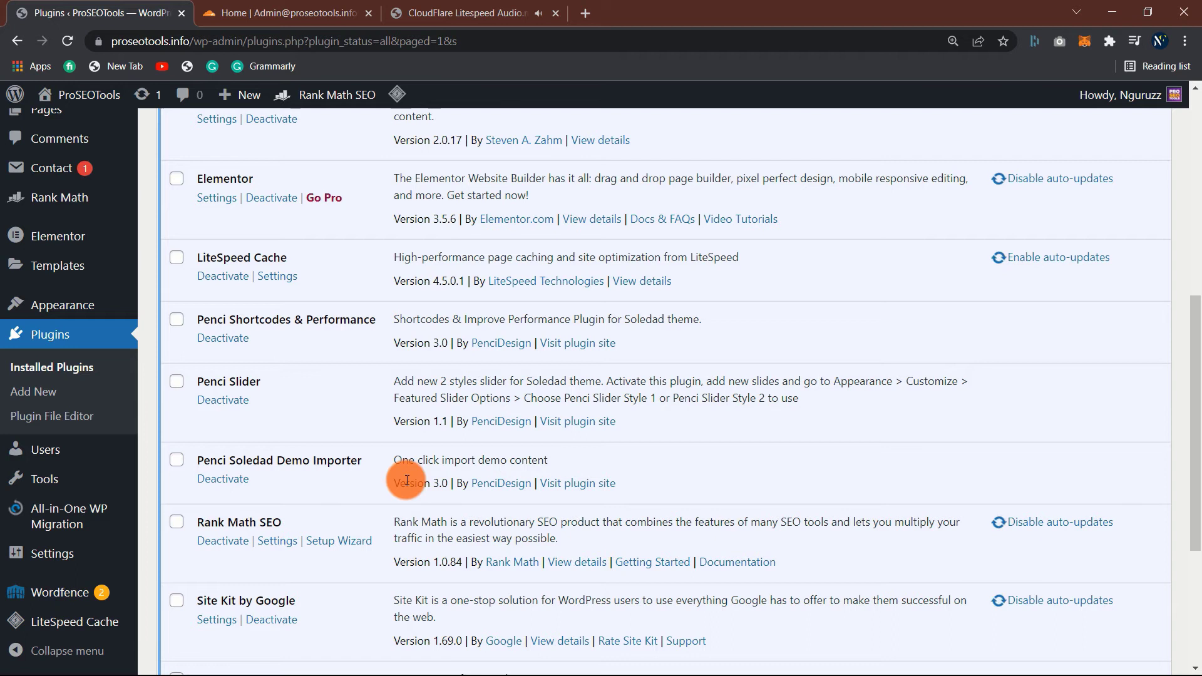
scroll(296, 512, "up", 2)
scroll(299, 514, "up", 3)
scroll(299, 514, "up", 2)
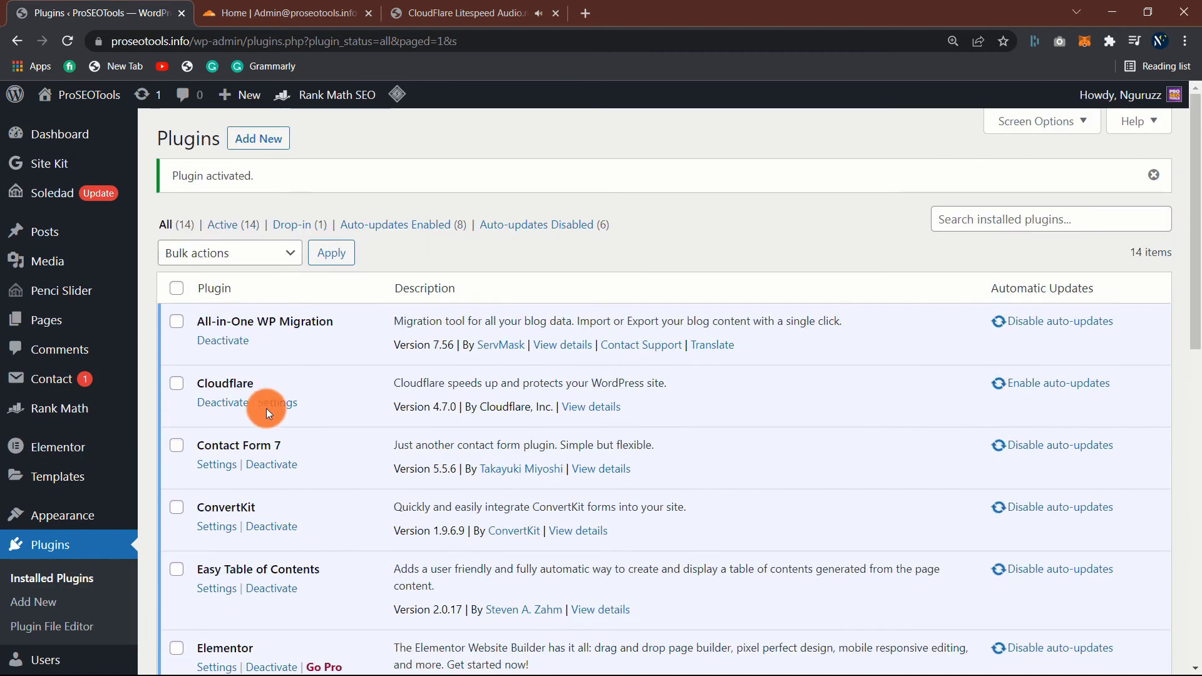
- Open the Cloudflare plugin settings, dismiss the Elementor notice, and sign in with an existing account
left_click(282, 404)
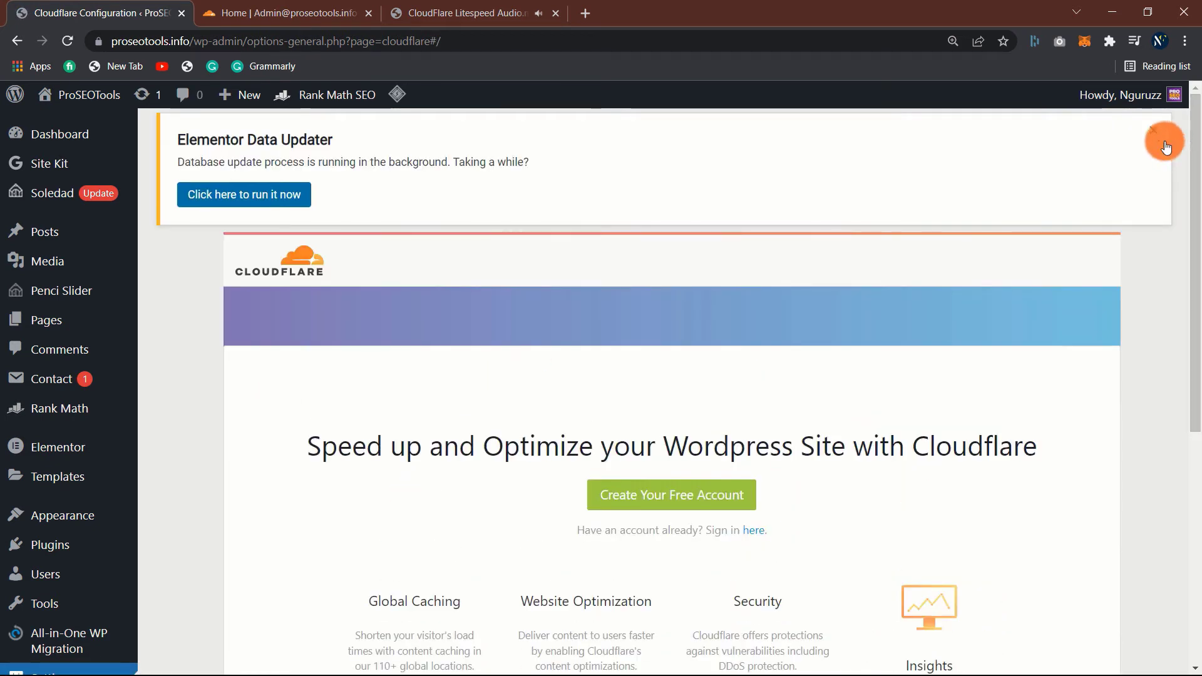
left_click(1154, 130)
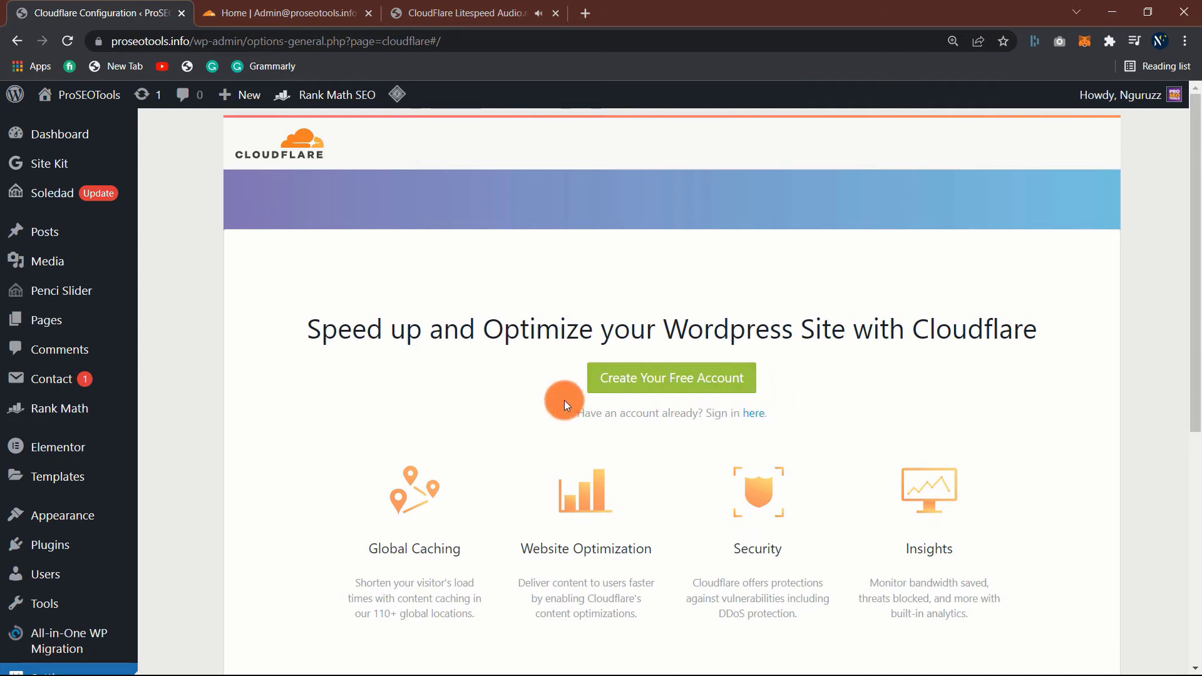
left_click(756, 414)
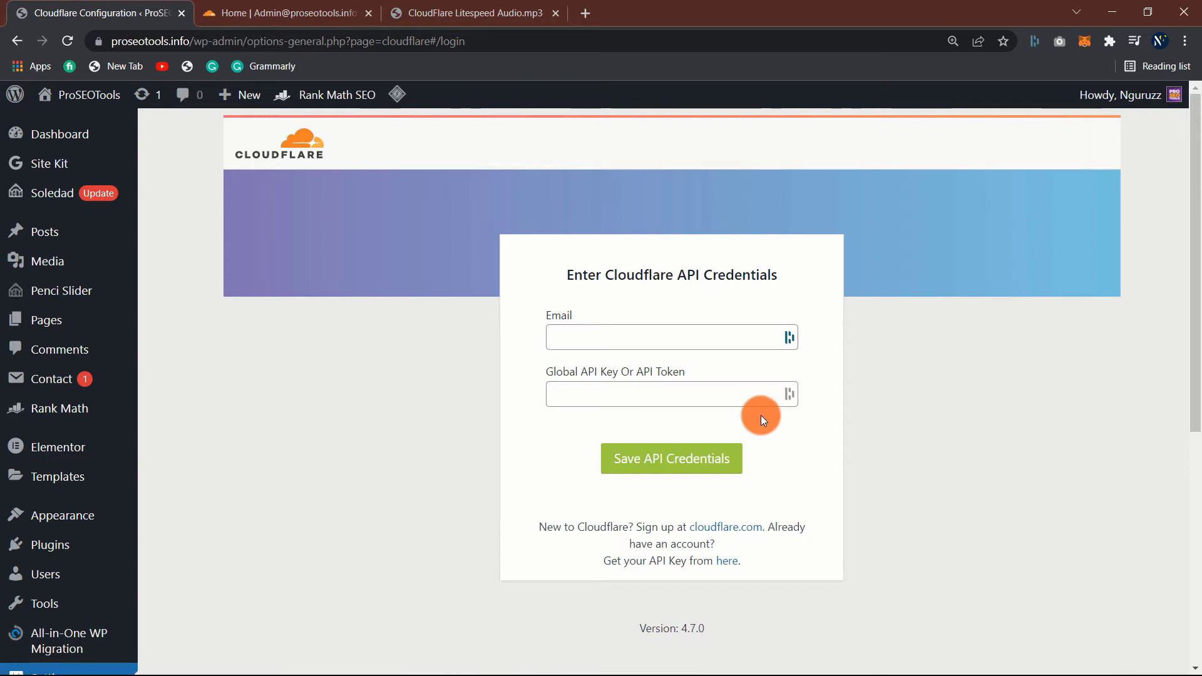
- Fill the Email field with the saved Cloudflare account e-mail, then return to the Cloudflare dashboard
left_click(648, 340)
left_click(648, 340)
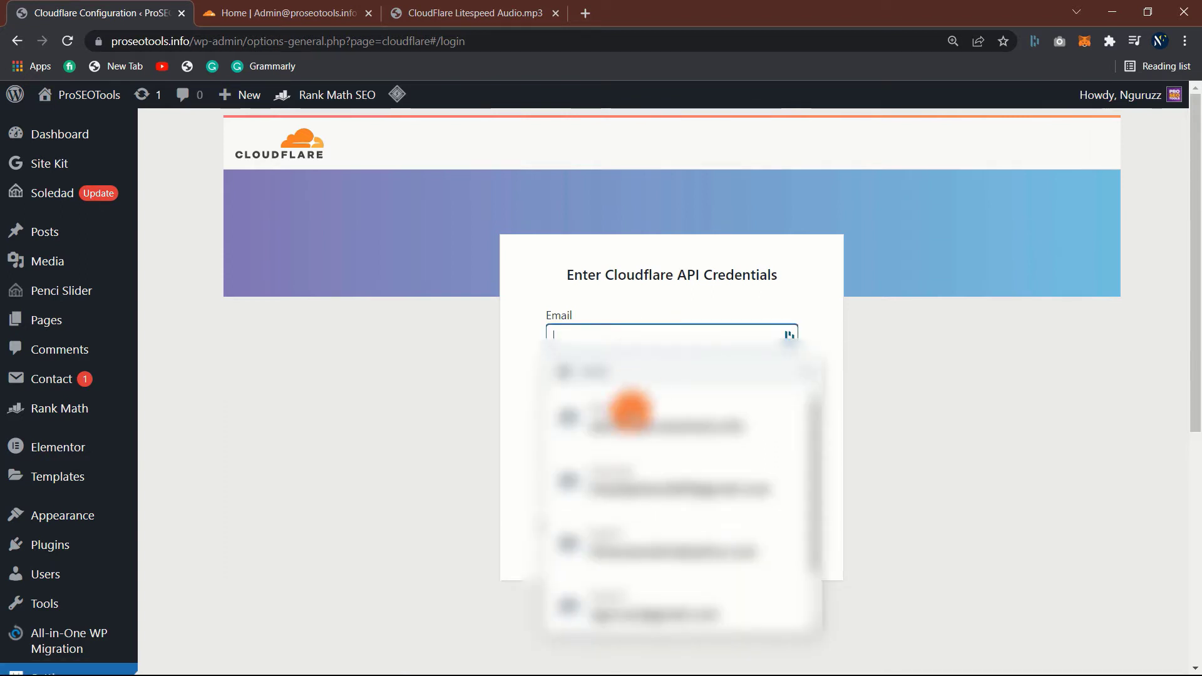
left_click(681, 425)
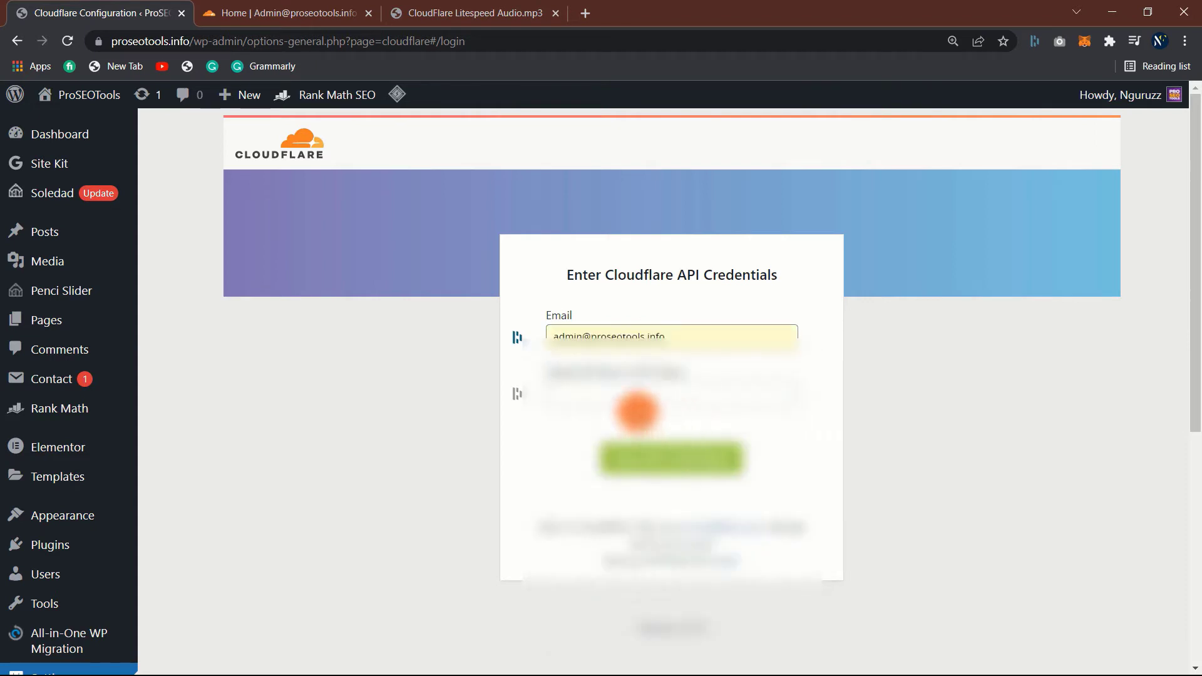
left_click(635, 395)
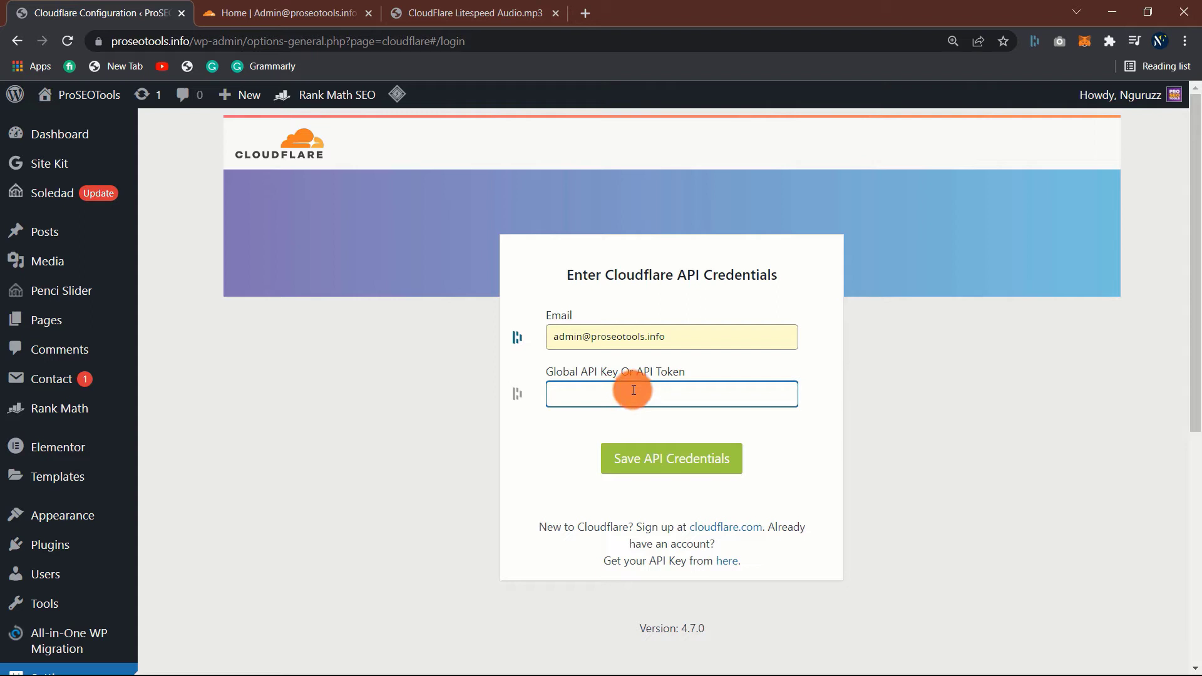
left_click(305, 5)
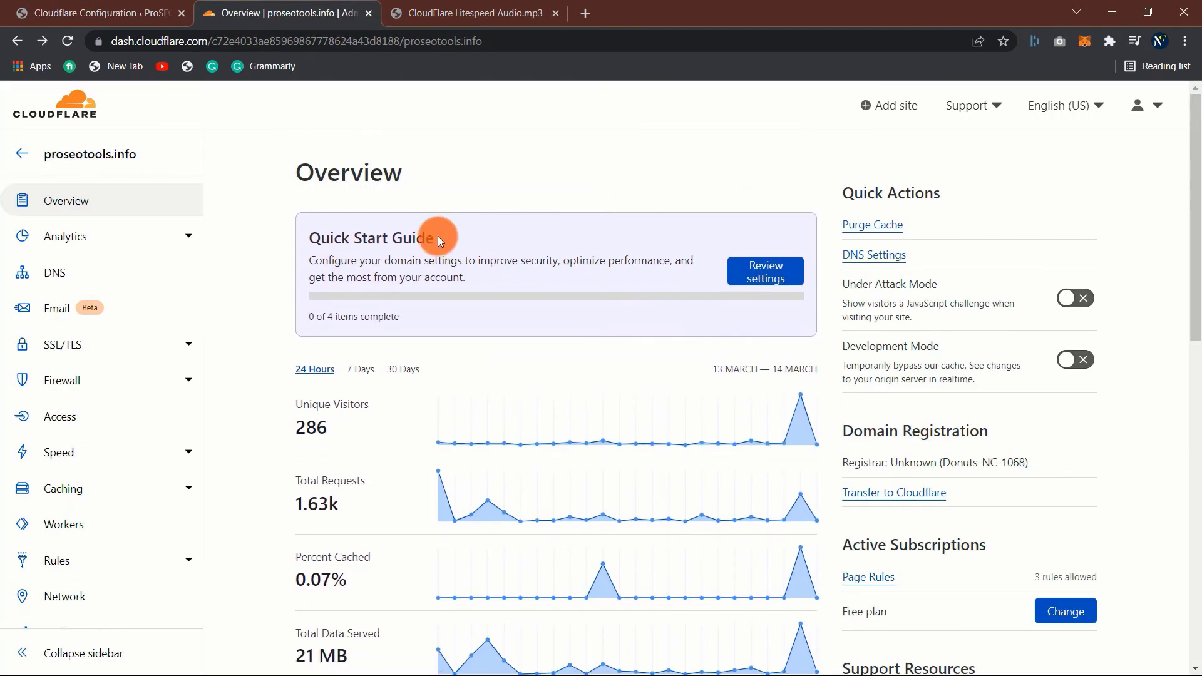
- Go to Cloudflare's API Tokens page and choose View for the Global API Key
scroll(284, 301, "down", 5)
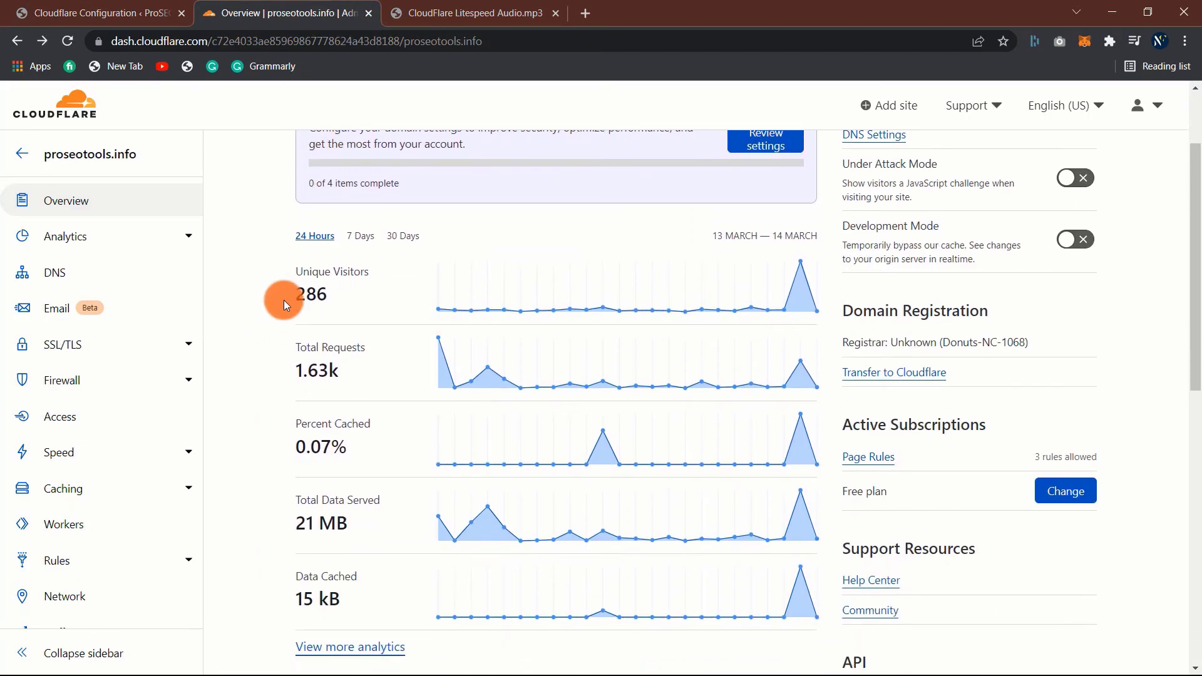
scroll(283, 305, "down", 4)
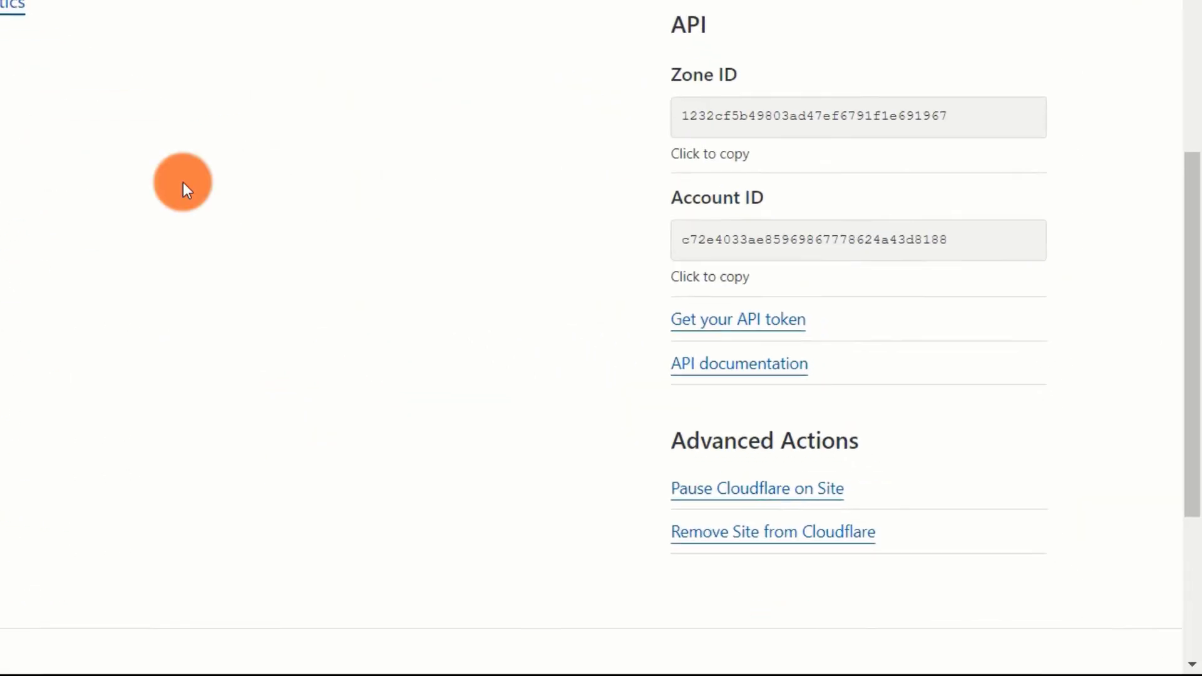
left_click(773, 306)
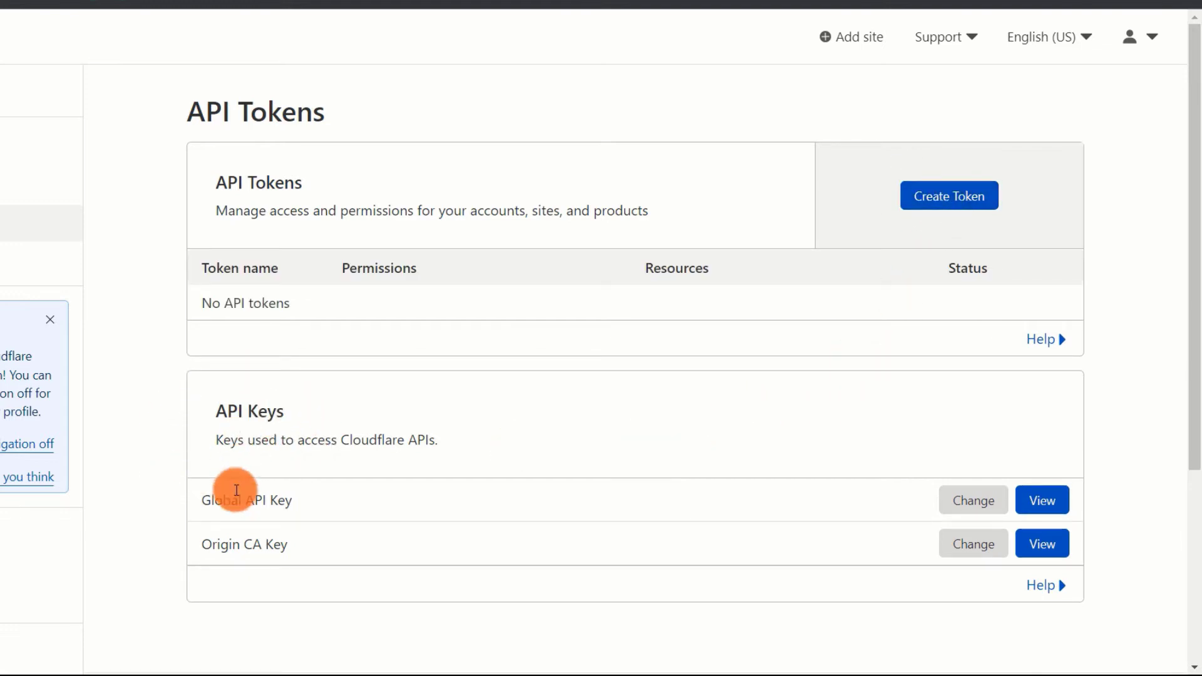
left_click(1045, 501)
- Paste the revealed Global API Key into the plugin's key field and save the API credentials
left_click(592, 369)
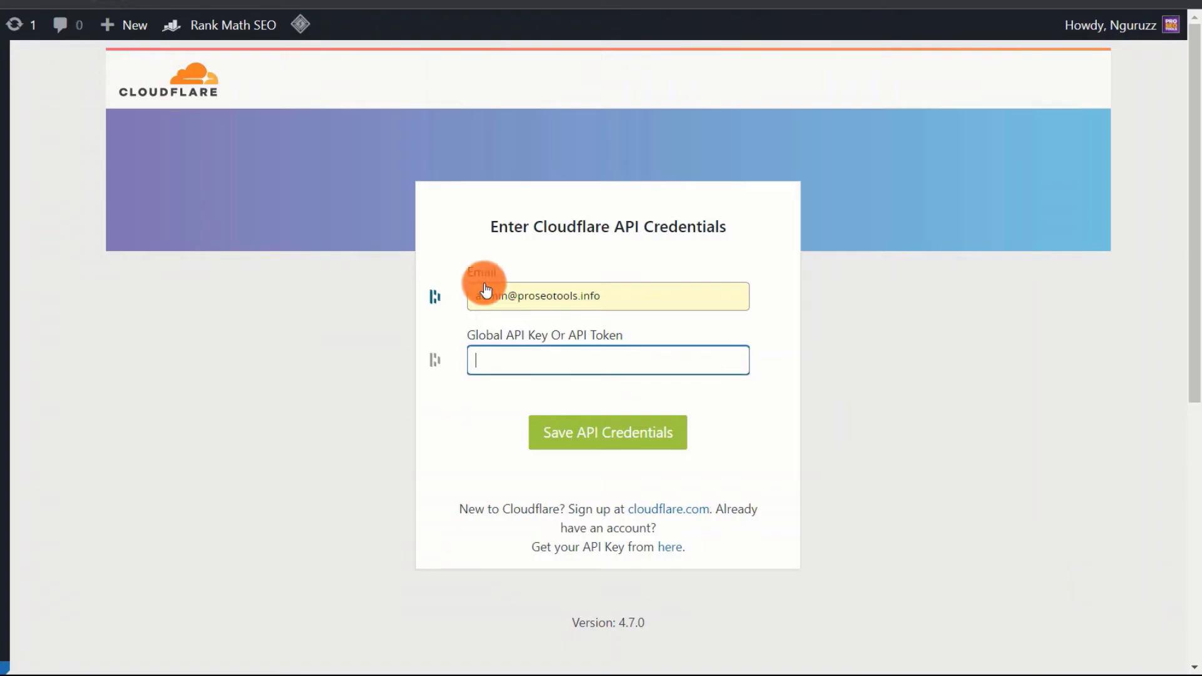
right_click(526, 364)
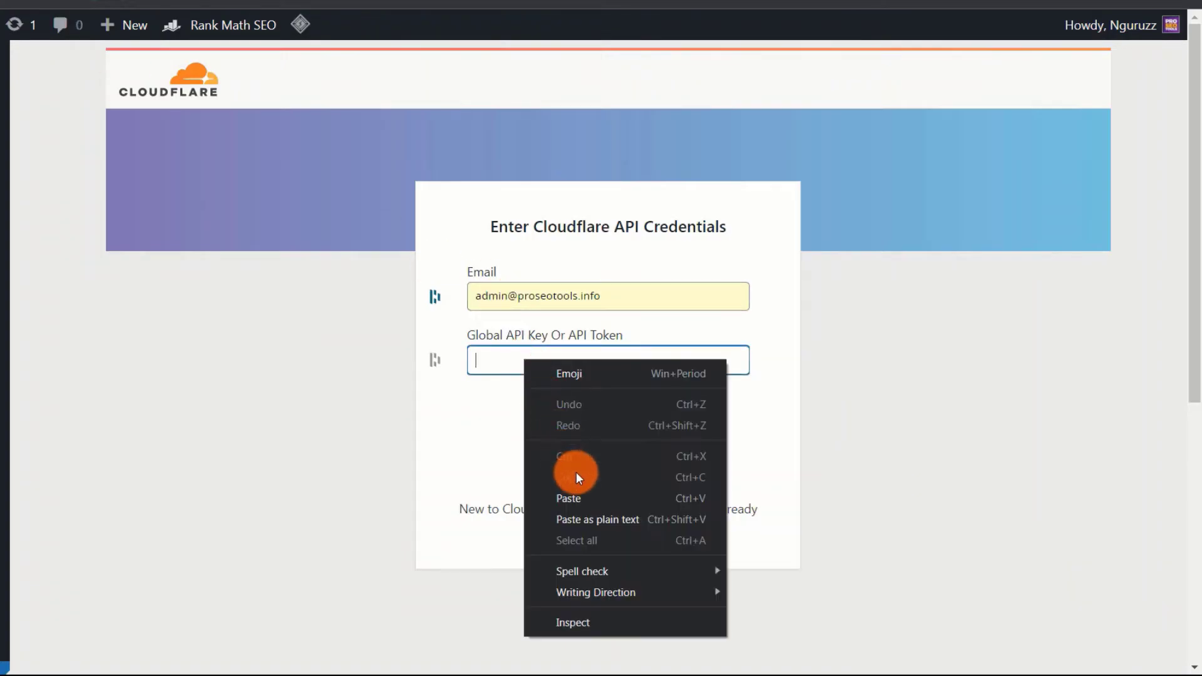
left_click(578, 495)
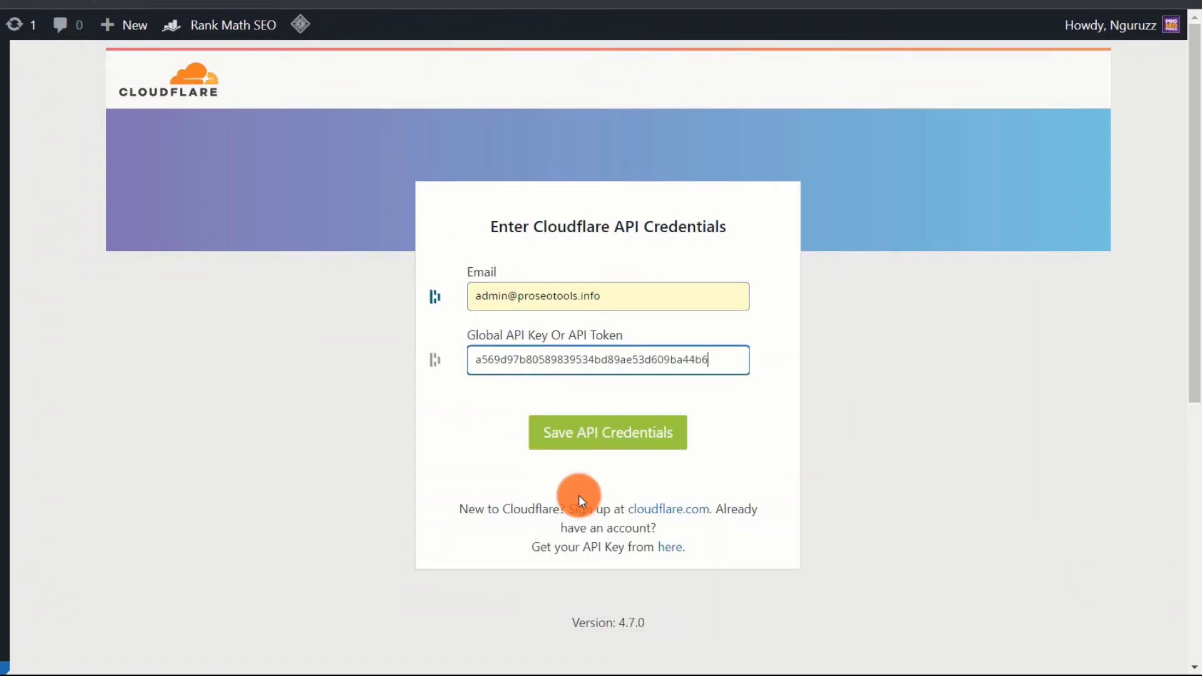
left_click(640, 443)
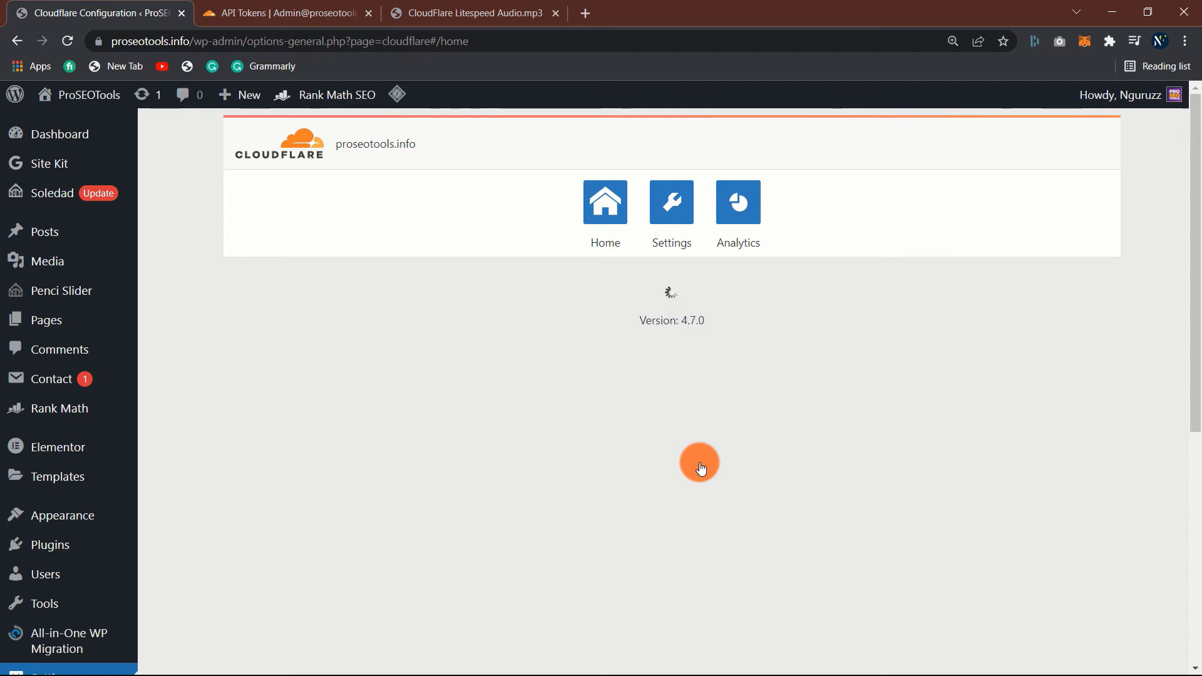
scroll(287, 407, "down", 2)
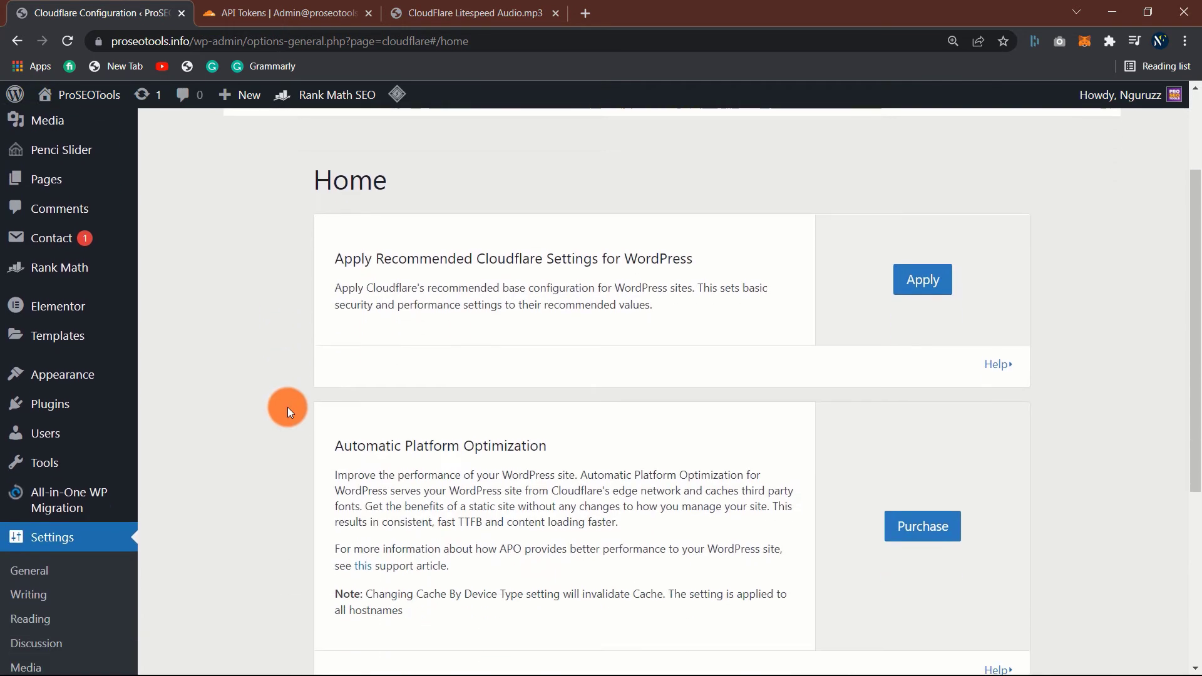
scroll(288, 407, "down", 1)
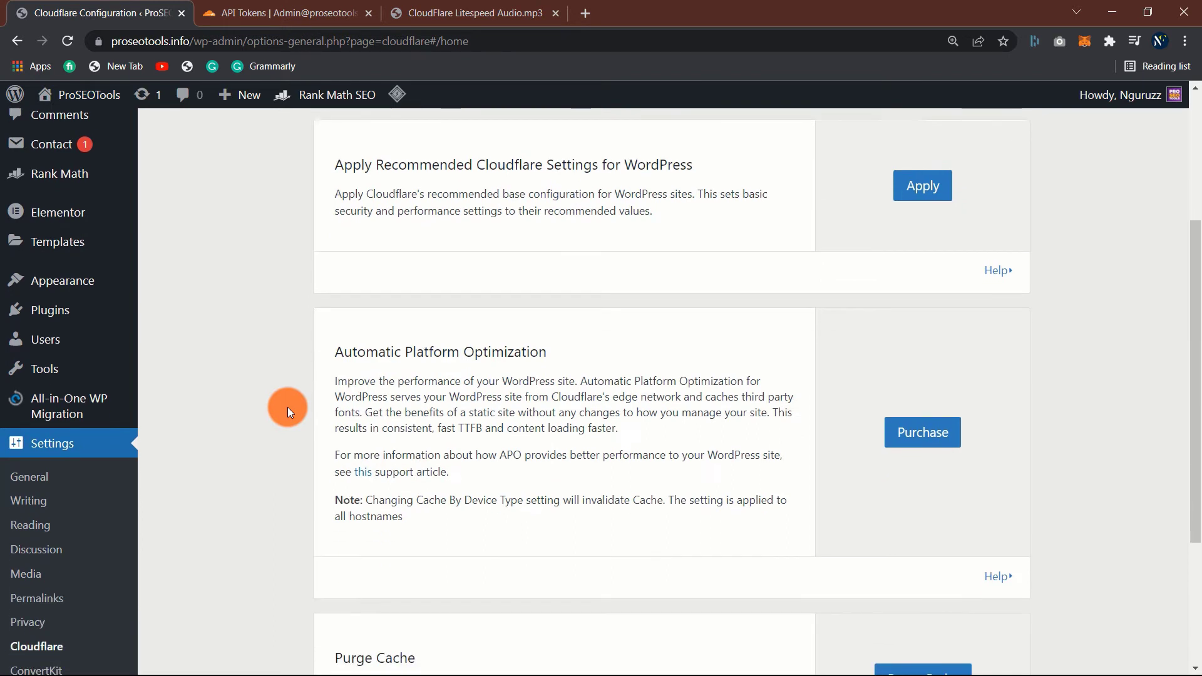
scroll(288, 407, "down", 1)
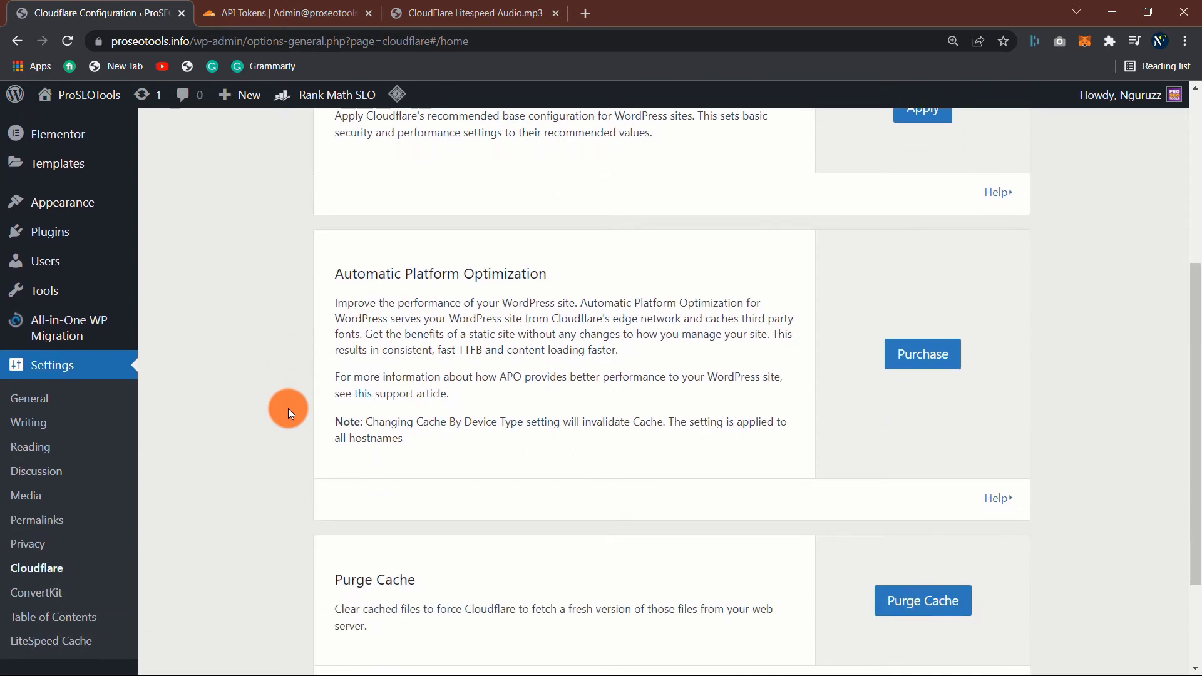
scroll(288, 408, "down", 1)
scroll(288, 408, "down", 1)
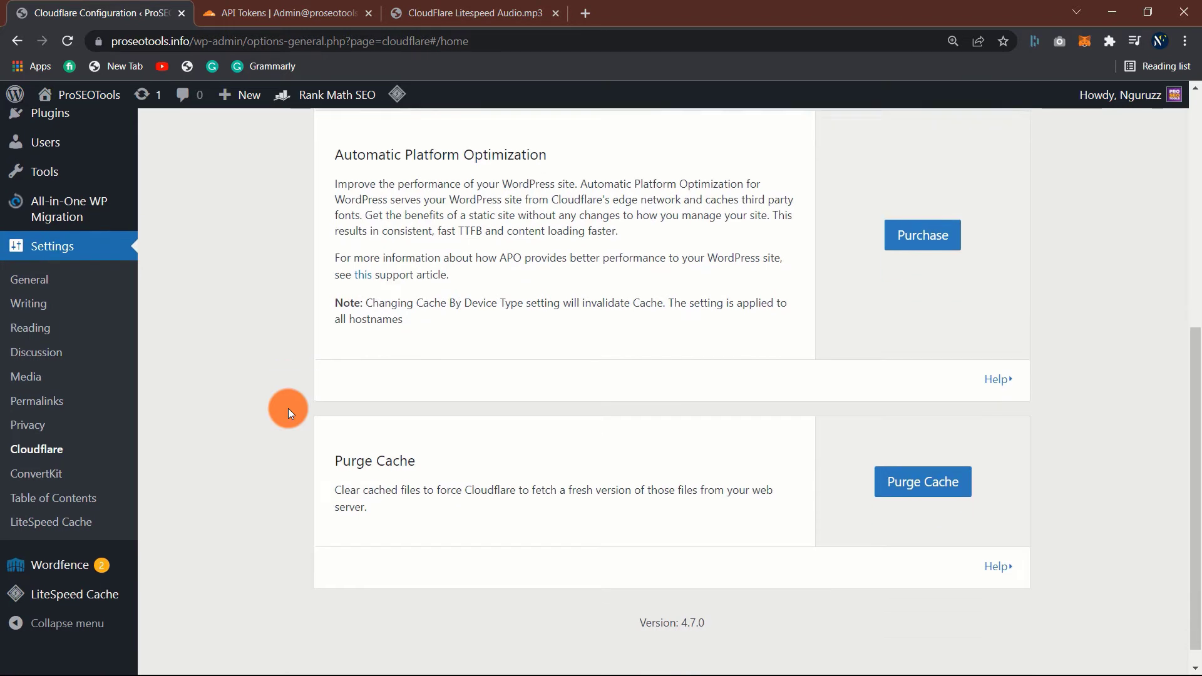
scroll(288, 408, "up", 6)
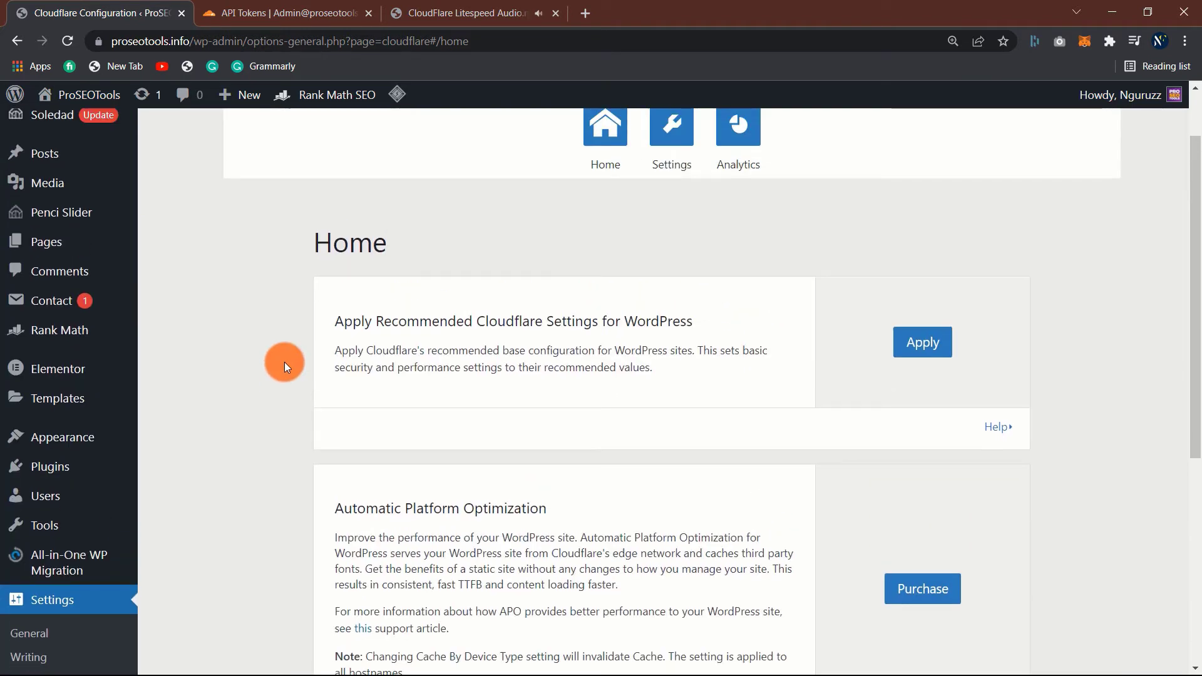
scroll(285, 362, "up", 1)
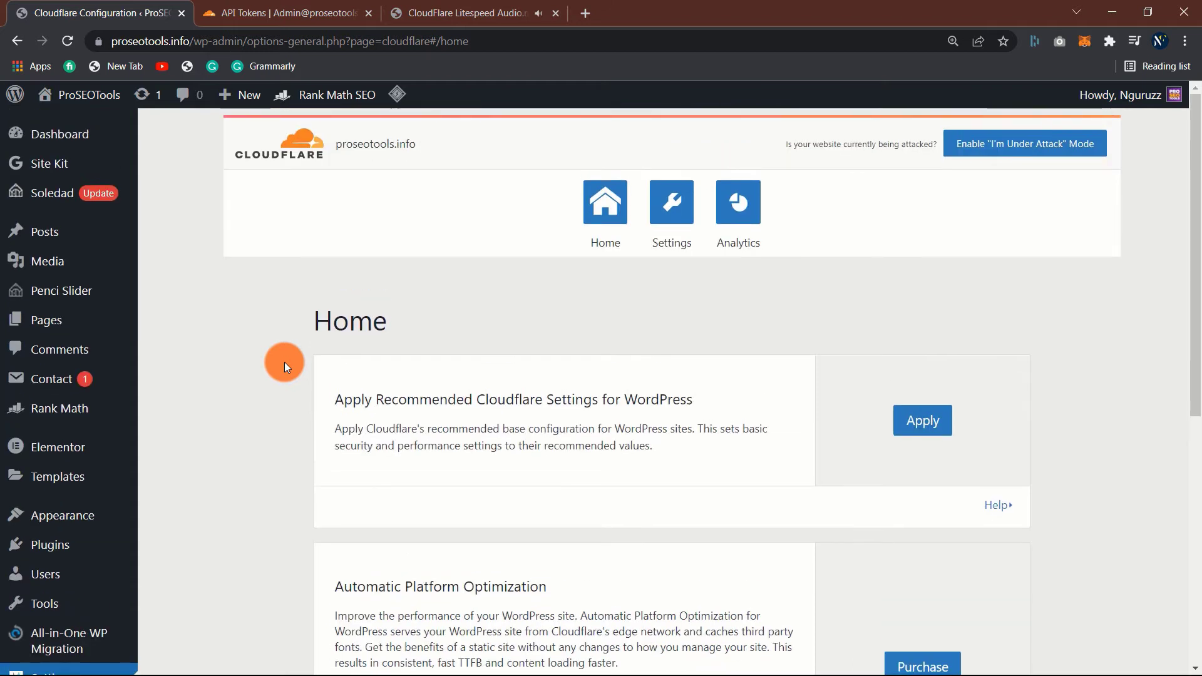
scroll(284, 362, "down", 3)
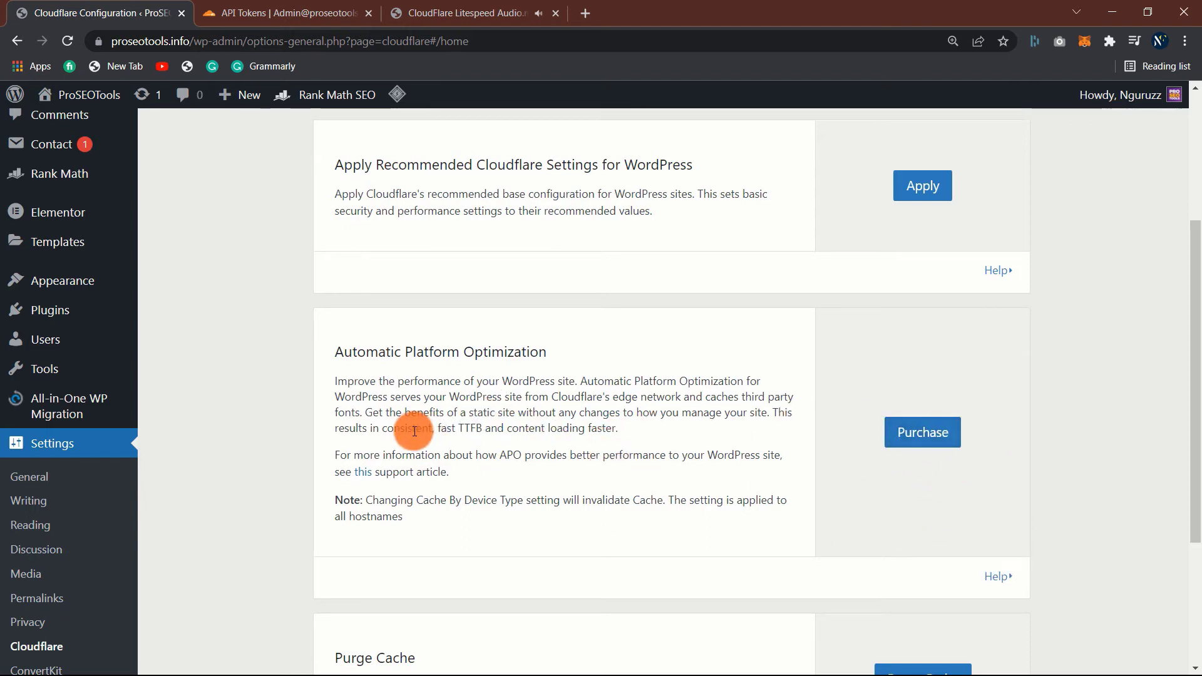
scroll(413, 463, "down", 2)
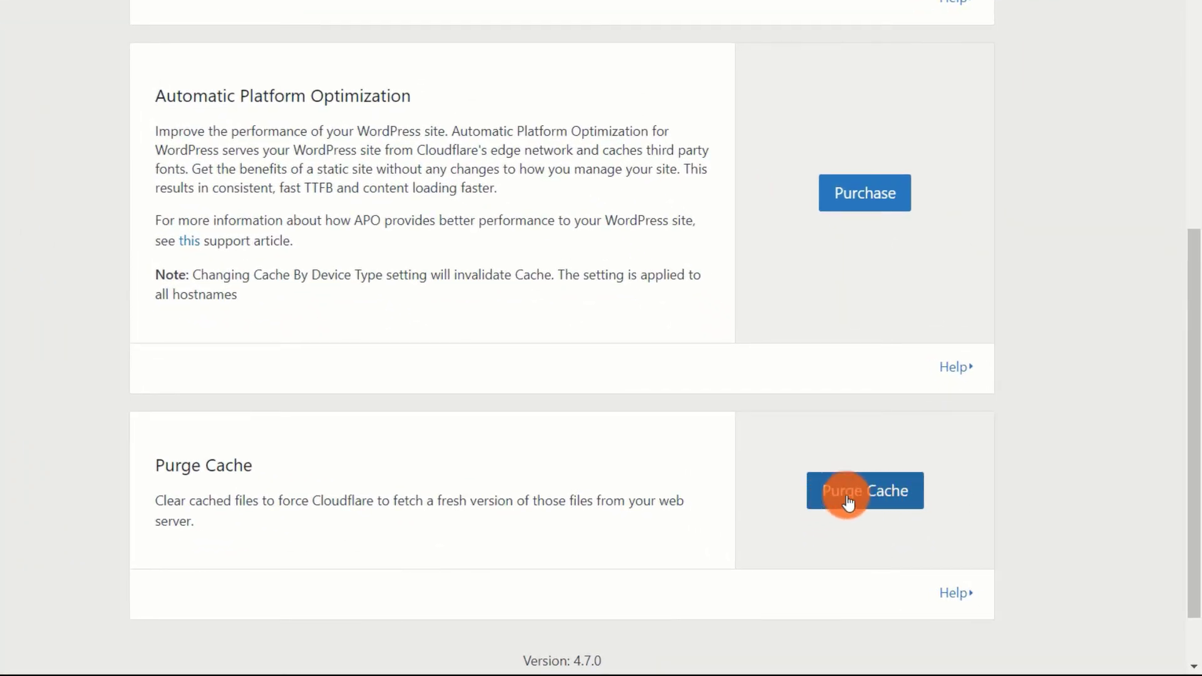
left_click(861, 499)
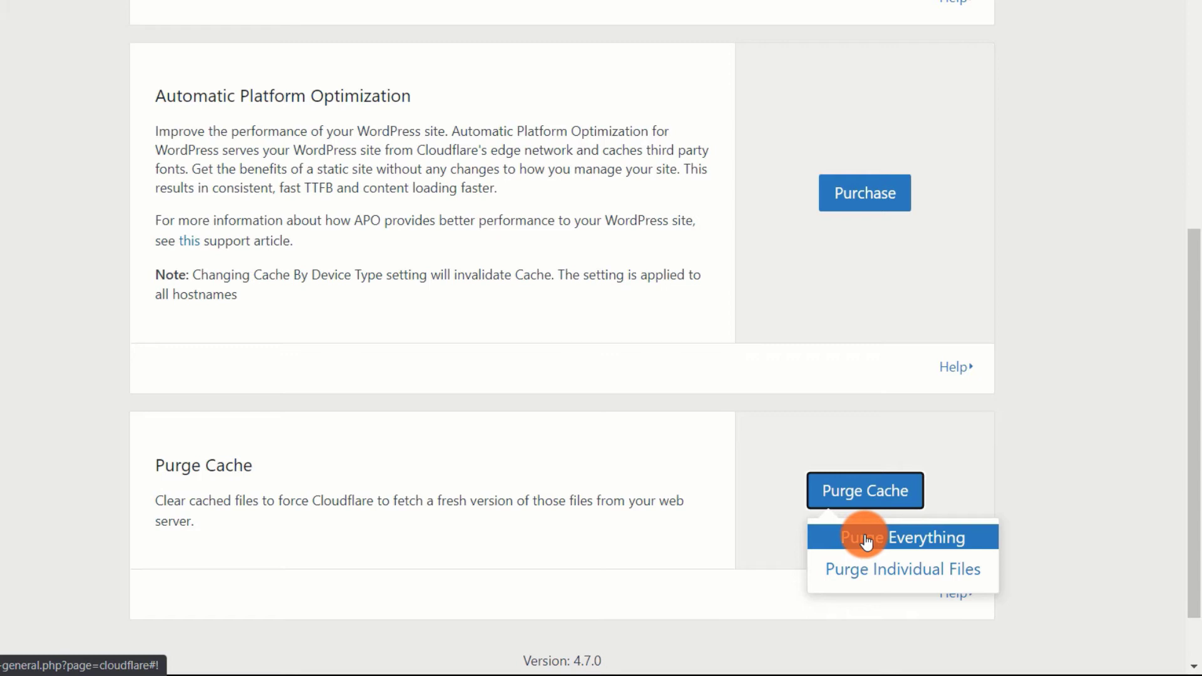
left_click(1045, 437)
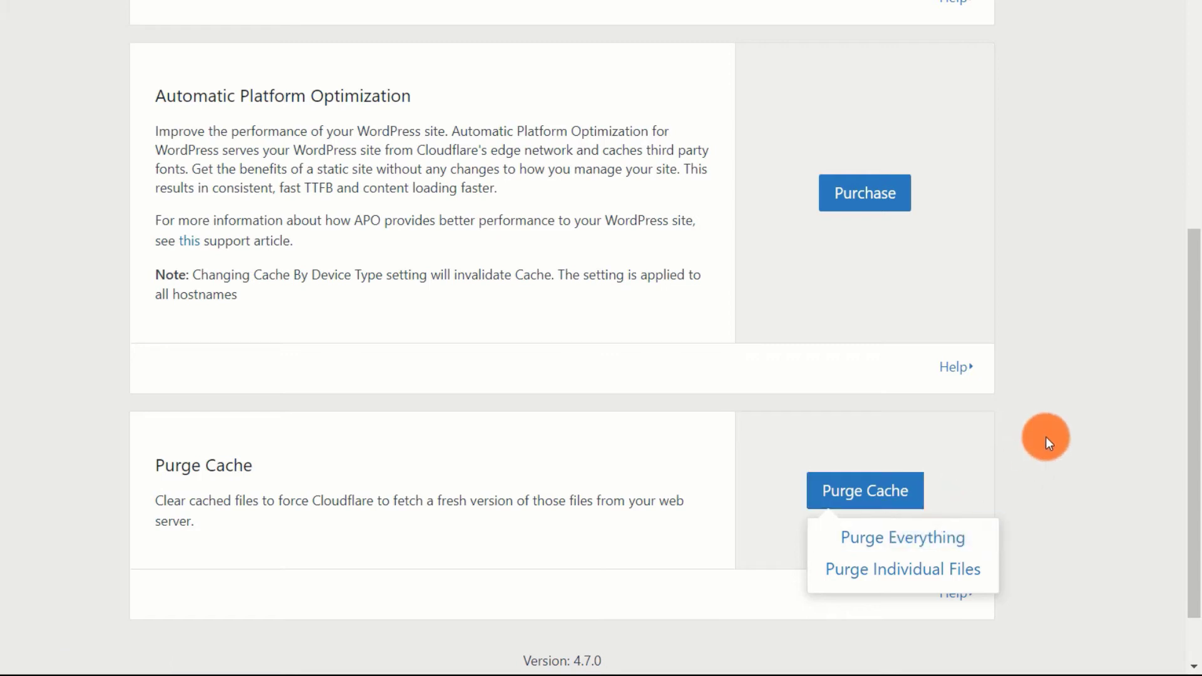
scroll(250, 440, "up", 8)
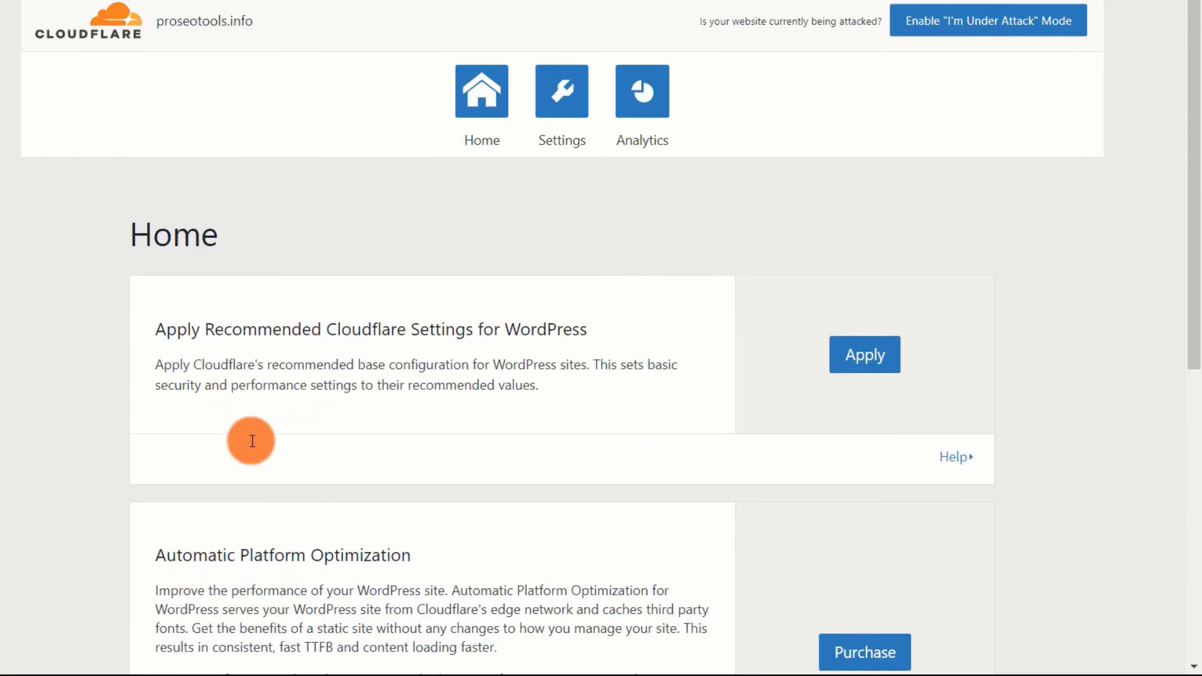
- Turn on Auto Purge Content On Update in the plugin's speed and security settings
left_click(561, 124)
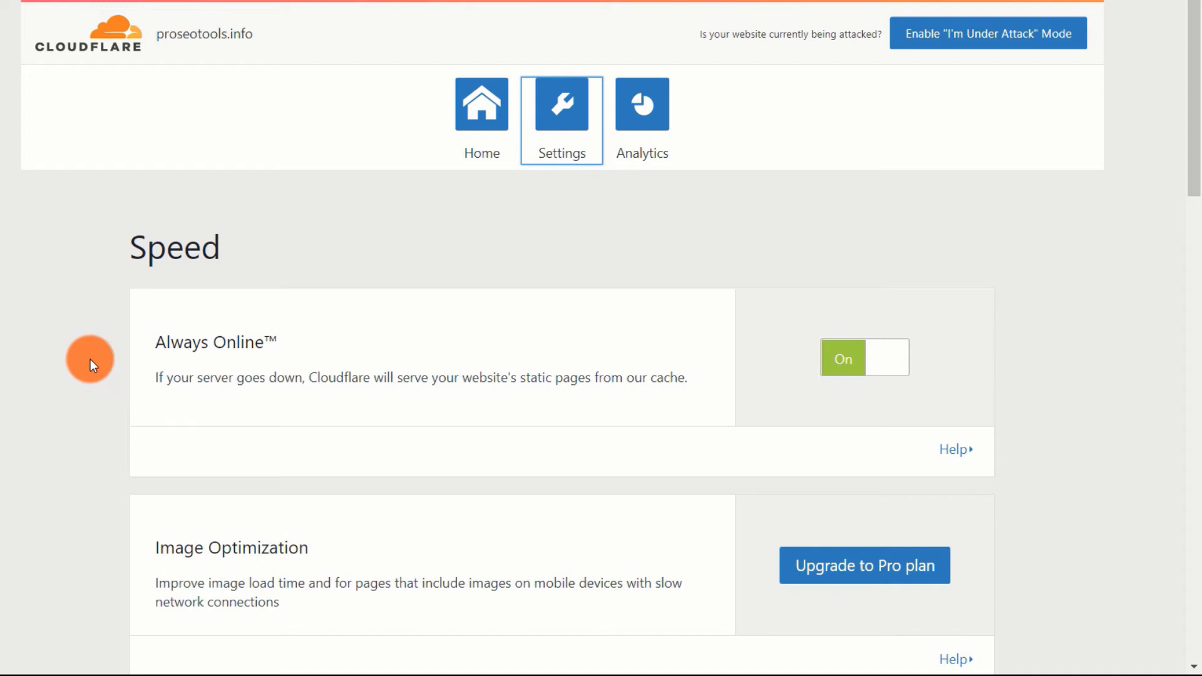
scroll(90, 358, "down", 3)
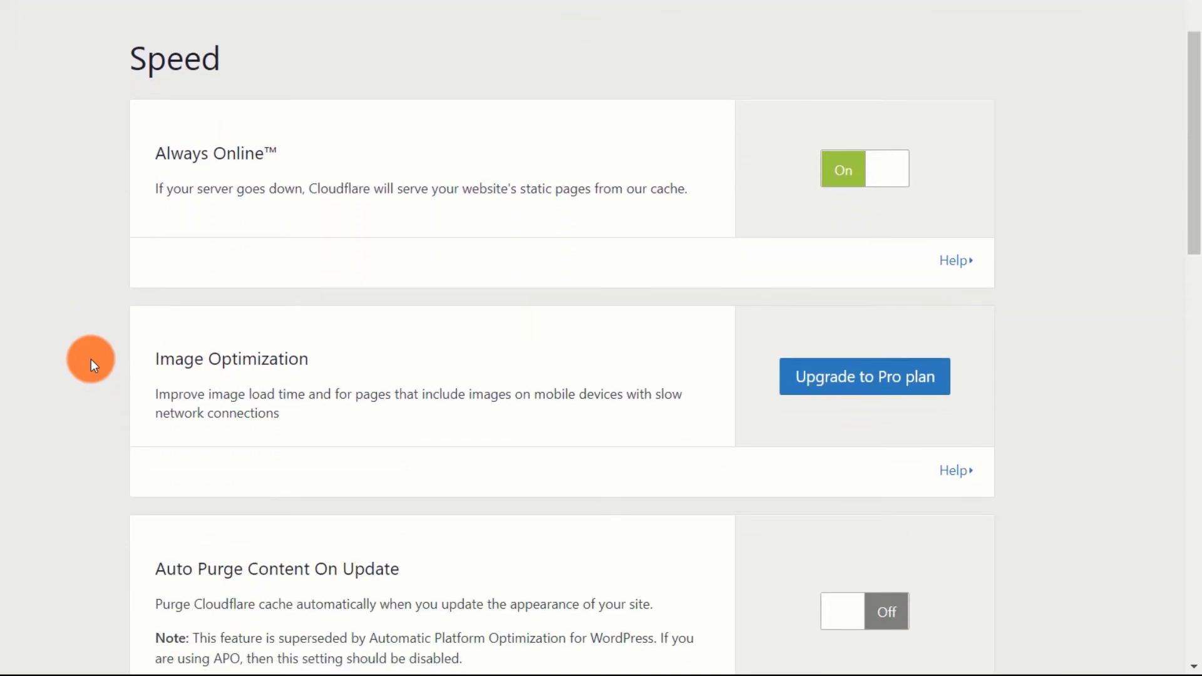
scroll(90, 359, "down", 3)
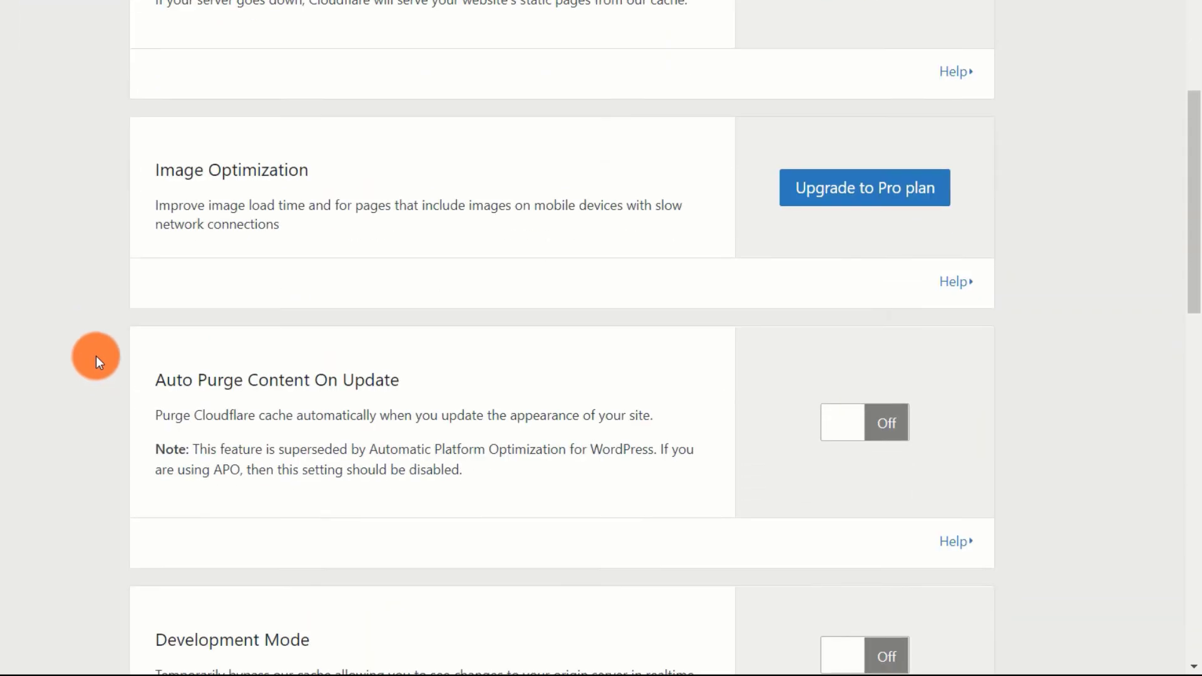
left_click(847, 424)
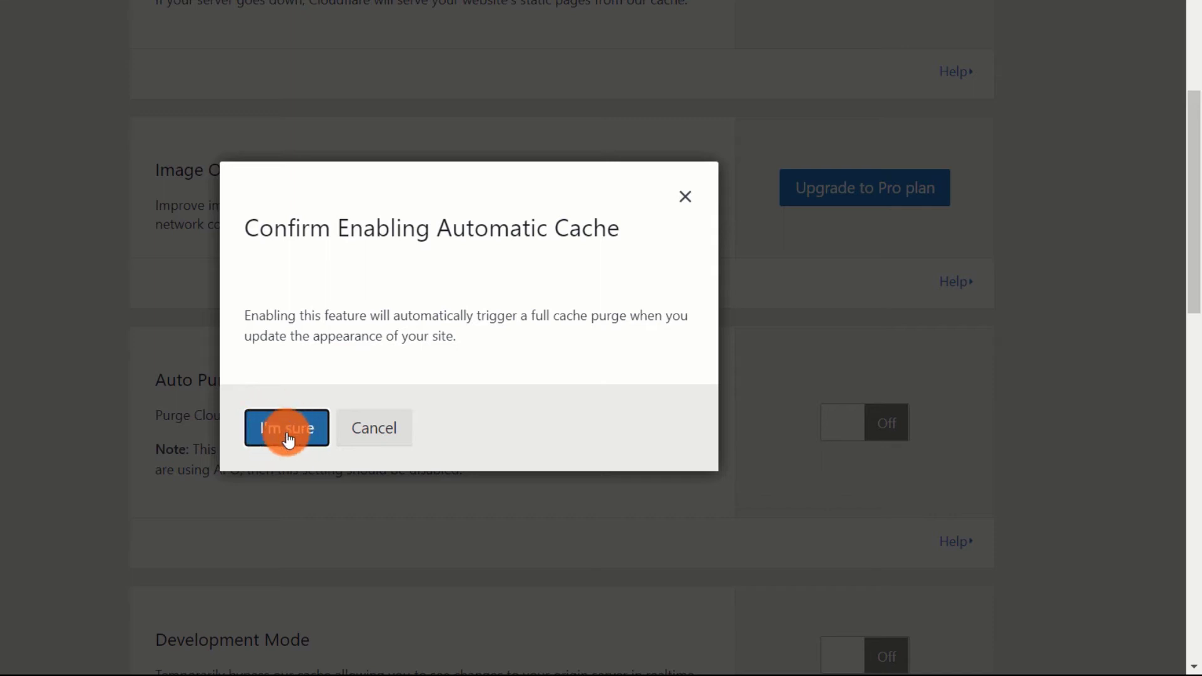
left_click(274, 438)
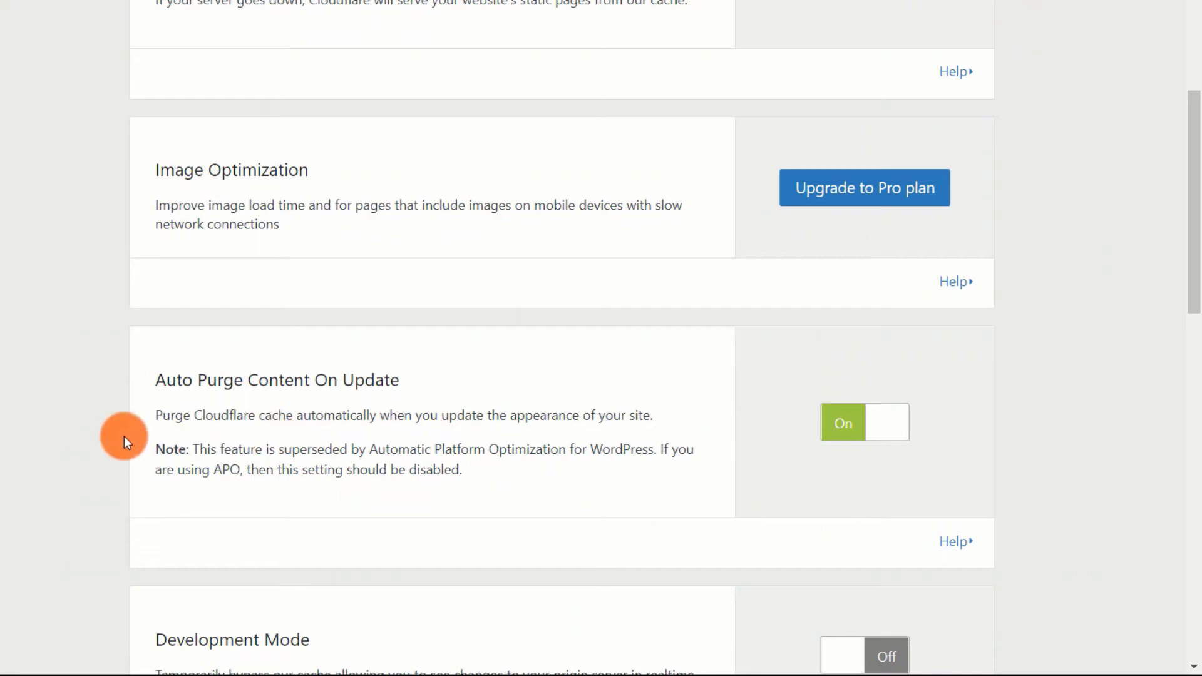
- Scroll through the remaining Cloudflare plugin settings to review them
scroll(62, 454, "down", 3)
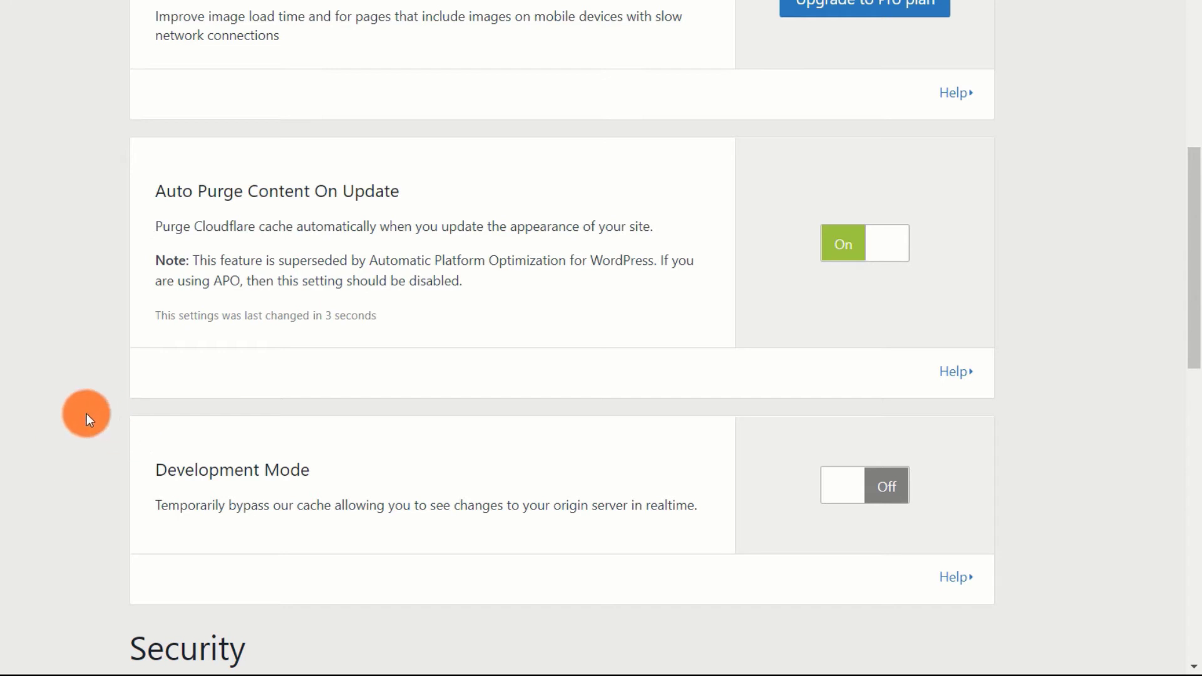
scroll(85, 415, "down", 2)
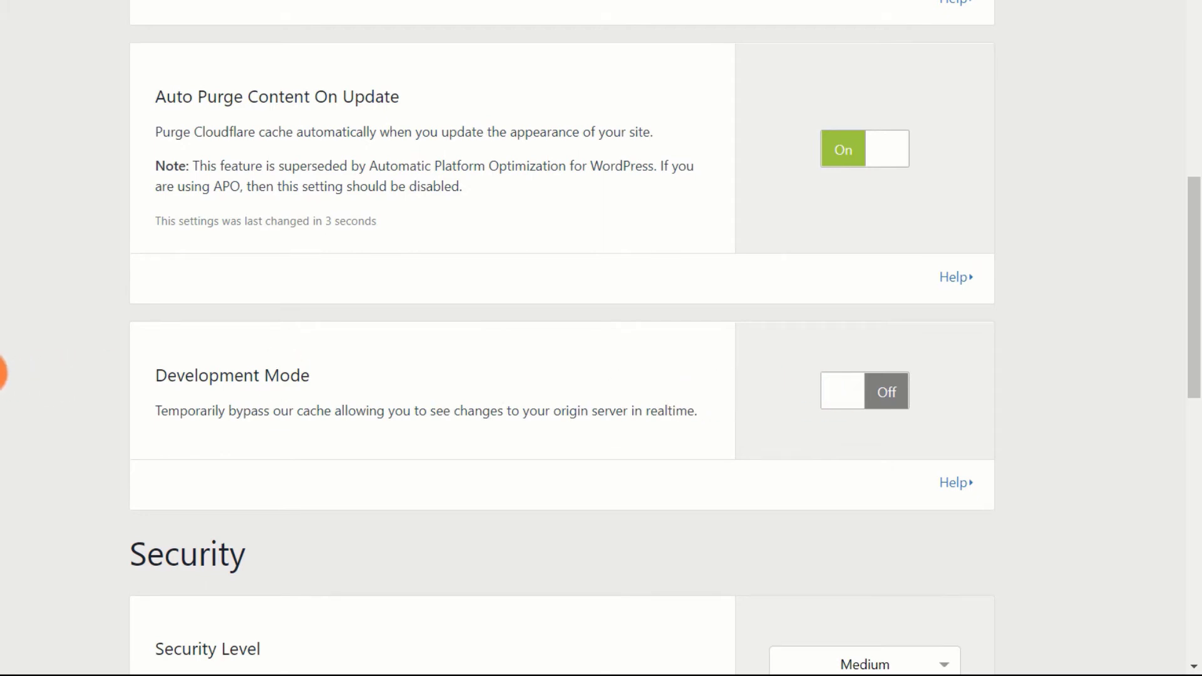
scroll(1, 373, "down", 6)
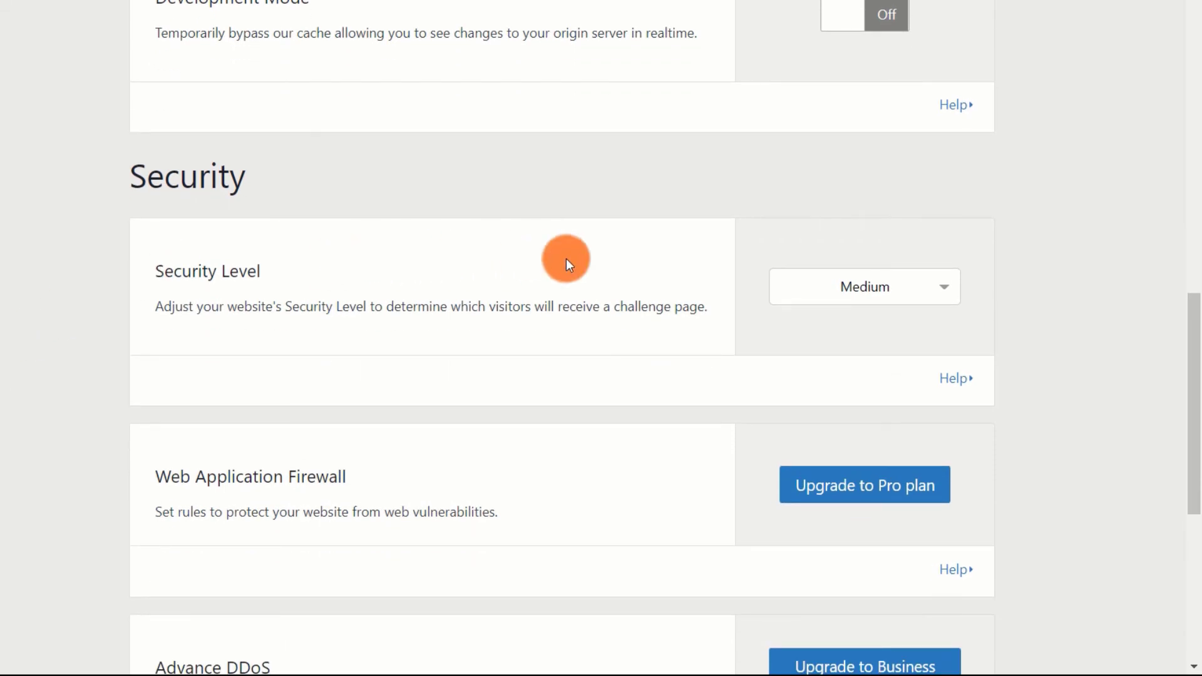
scroll(463, 351, "down", 3)
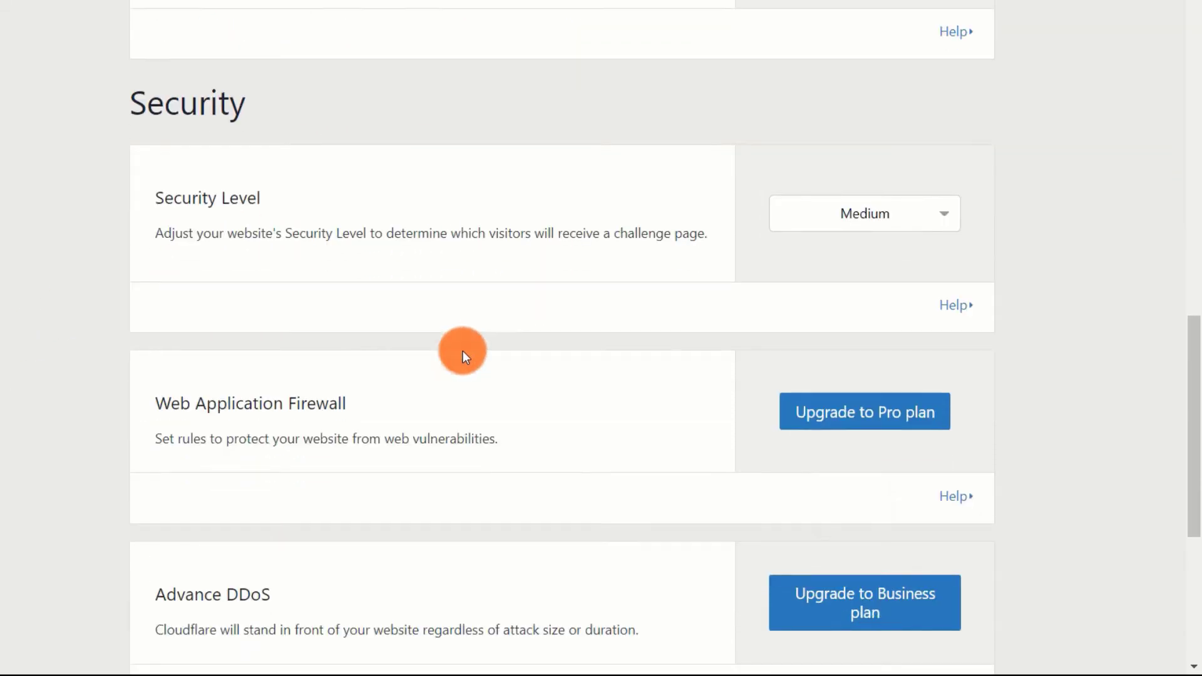
scroll(463, 353, "down", 5)
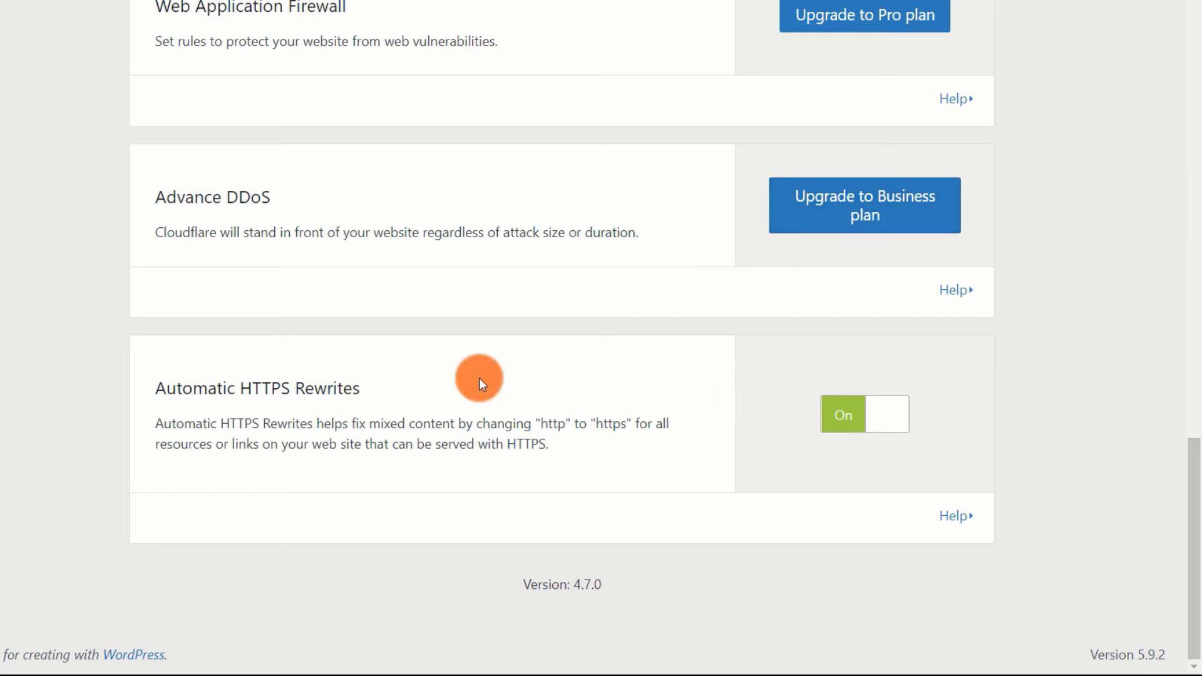
scroll(177, 387, "up", 9)
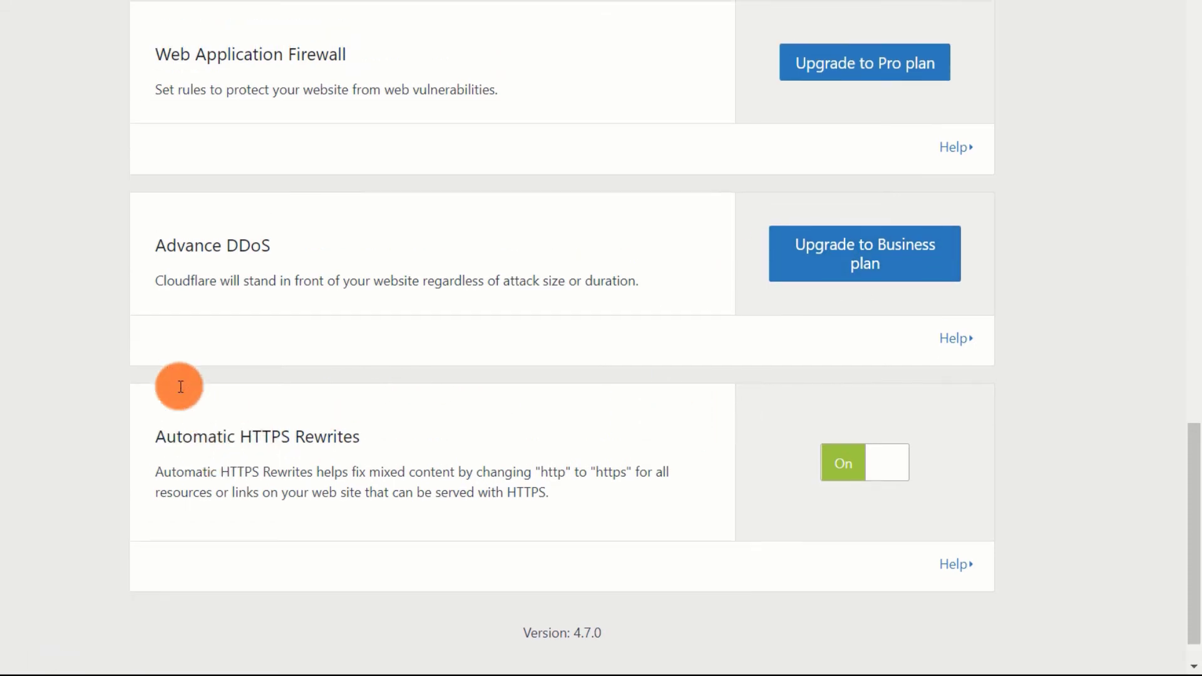
scroll(177, 387, "up", 11)
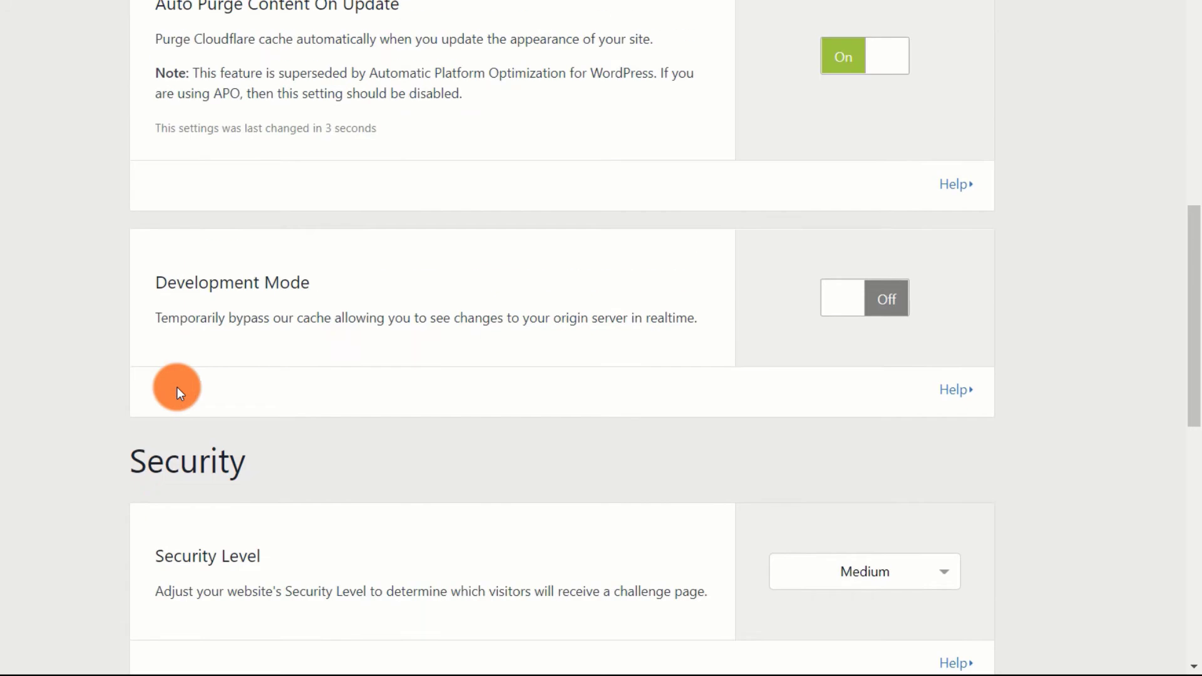
scroll(174, 383, "up", 4)
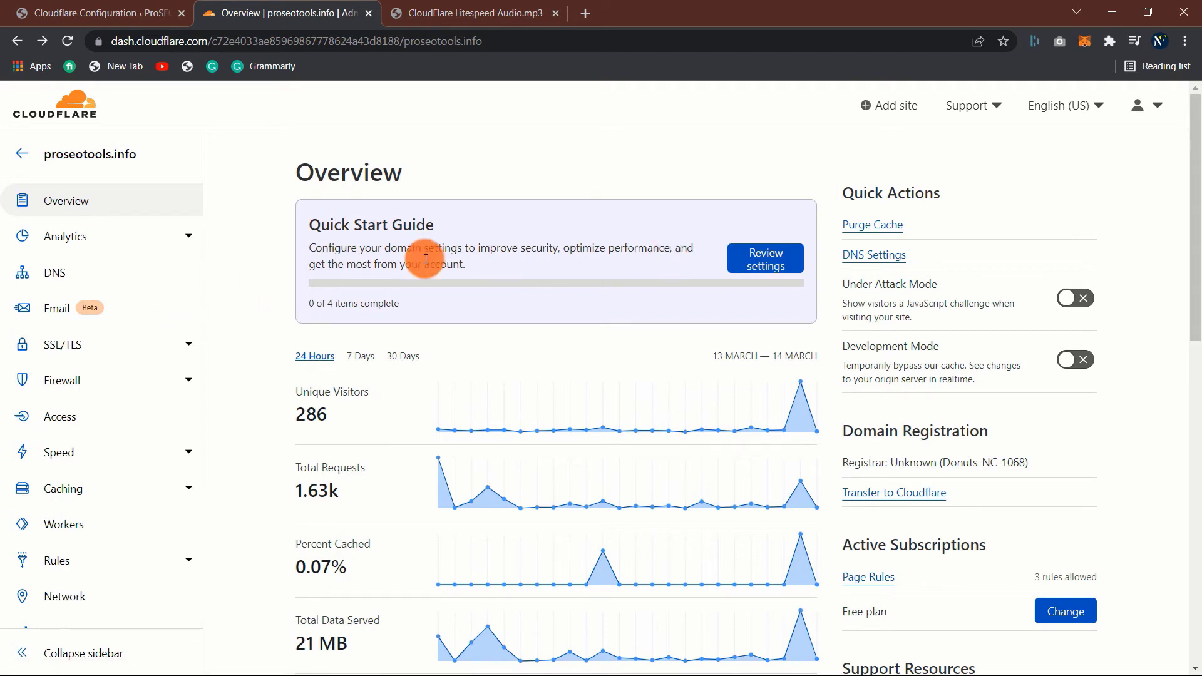
- Expand Rules in the sidebar and go to Page Rules for proseotools.info
scroll(291, 296, "down", 3)
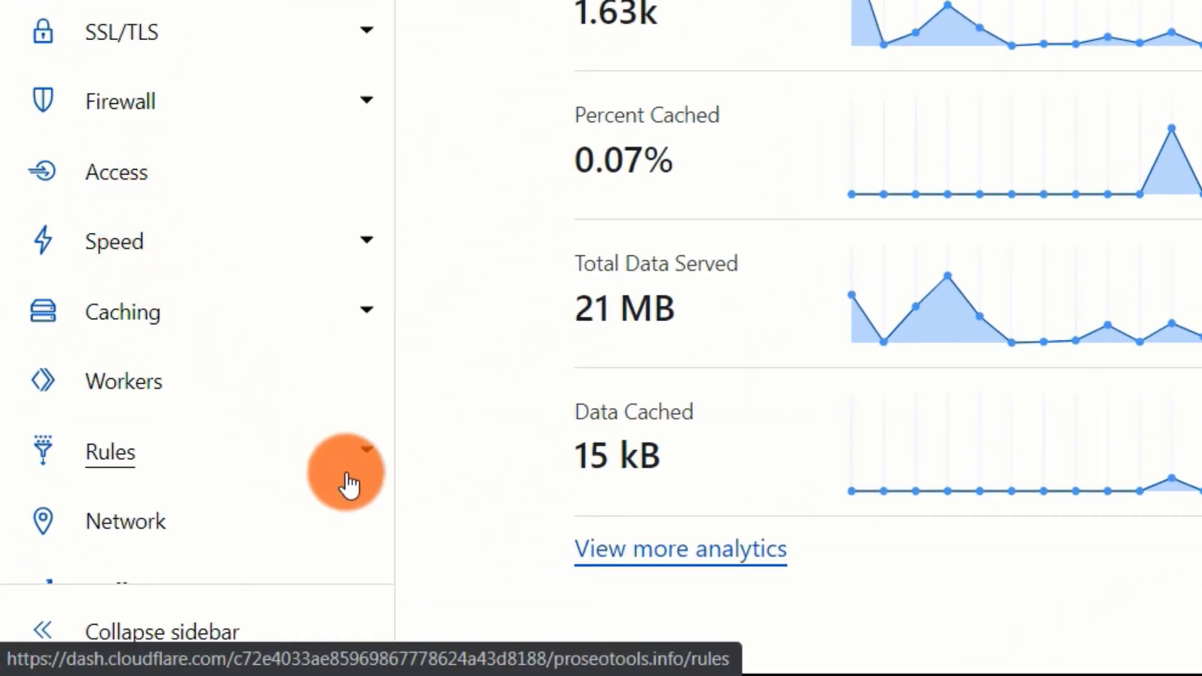
left_click(367, 454)
scroll(362, 460, "down", 2)
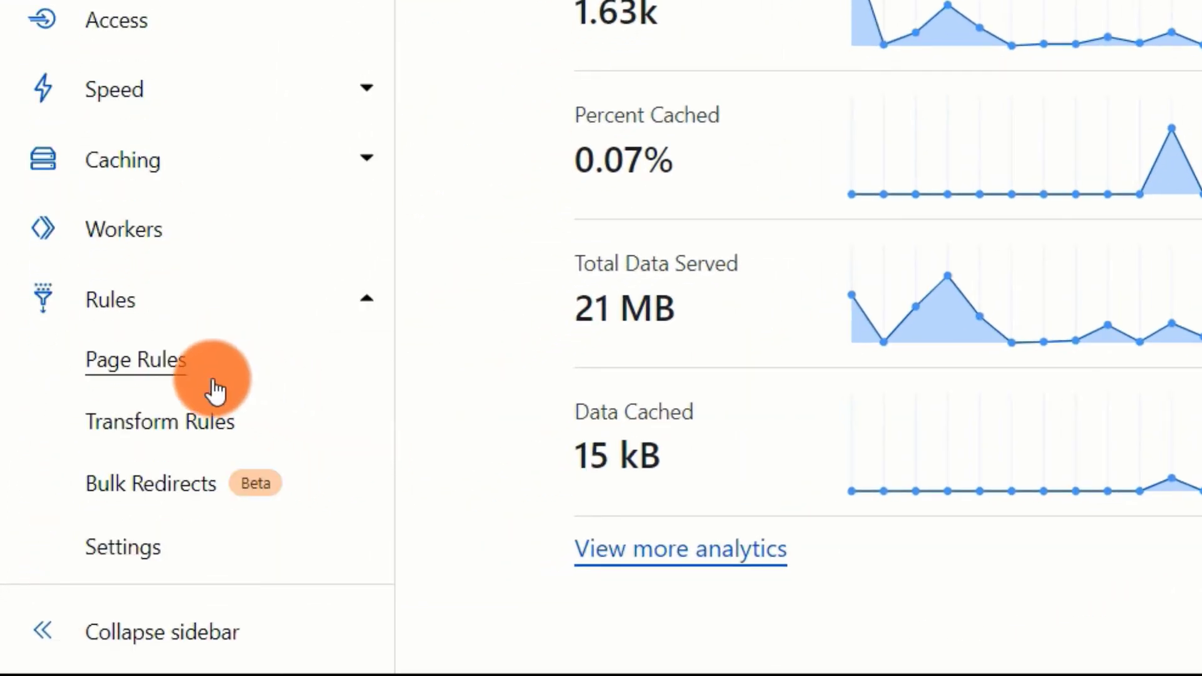
left_click(187, 370)
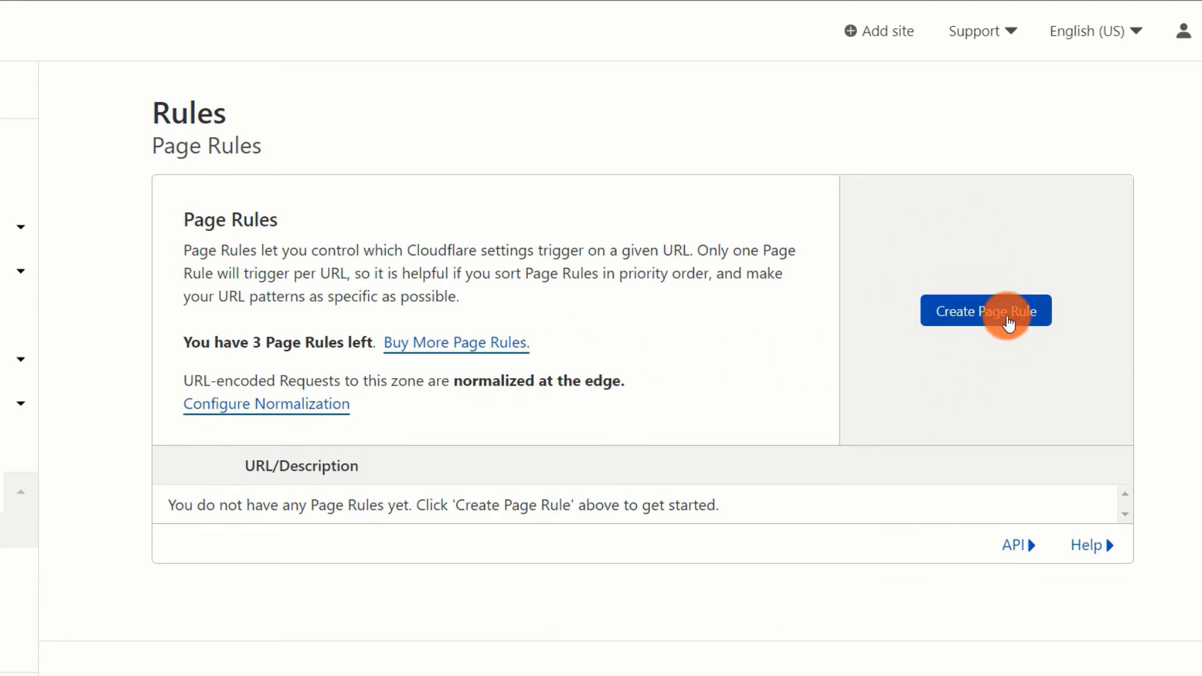
left_click(1008, 322)
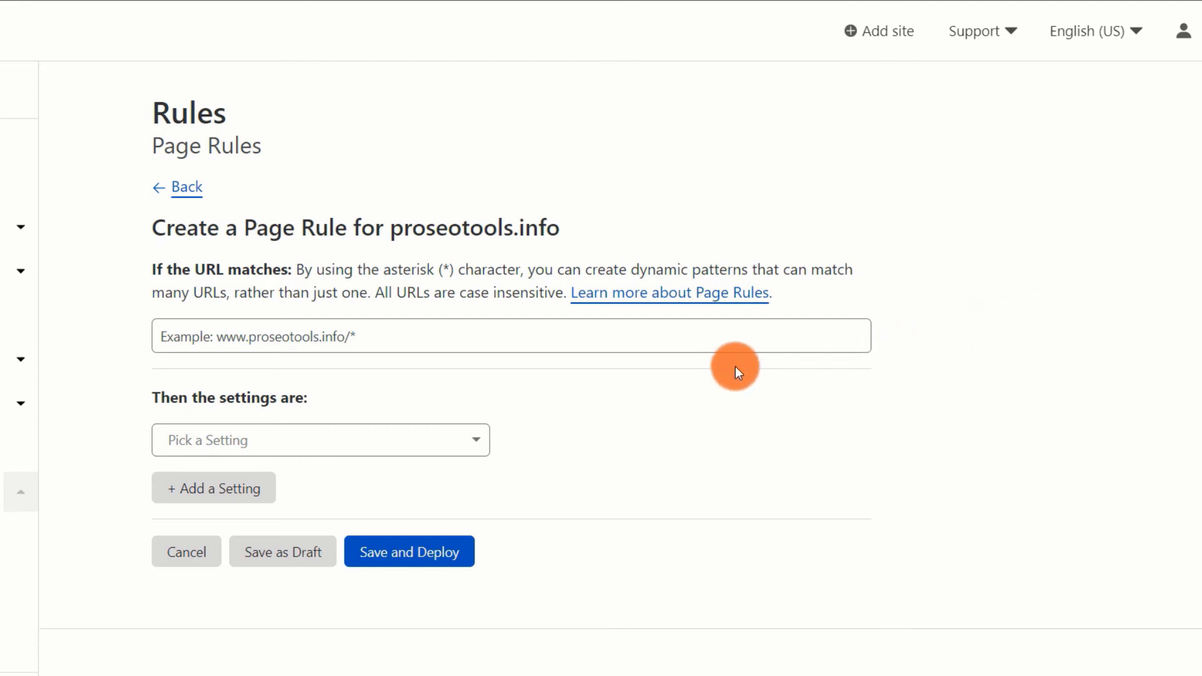
left_click(373, 338)
type("ww")
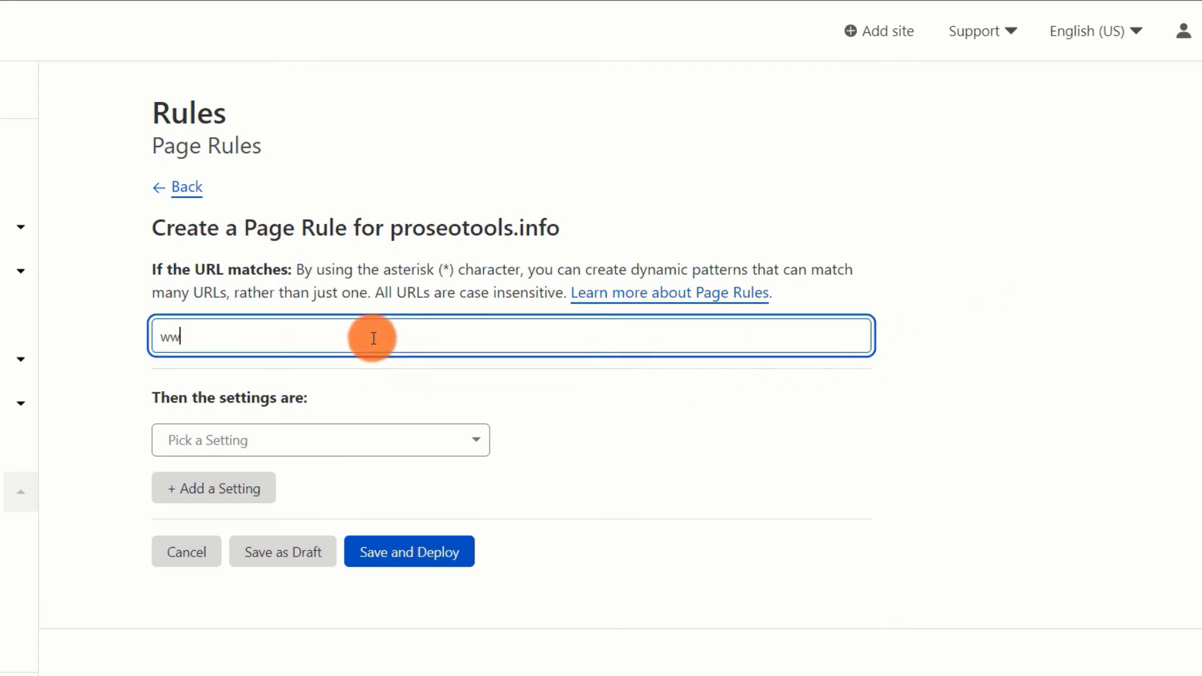
type("w.proseotools.info/")
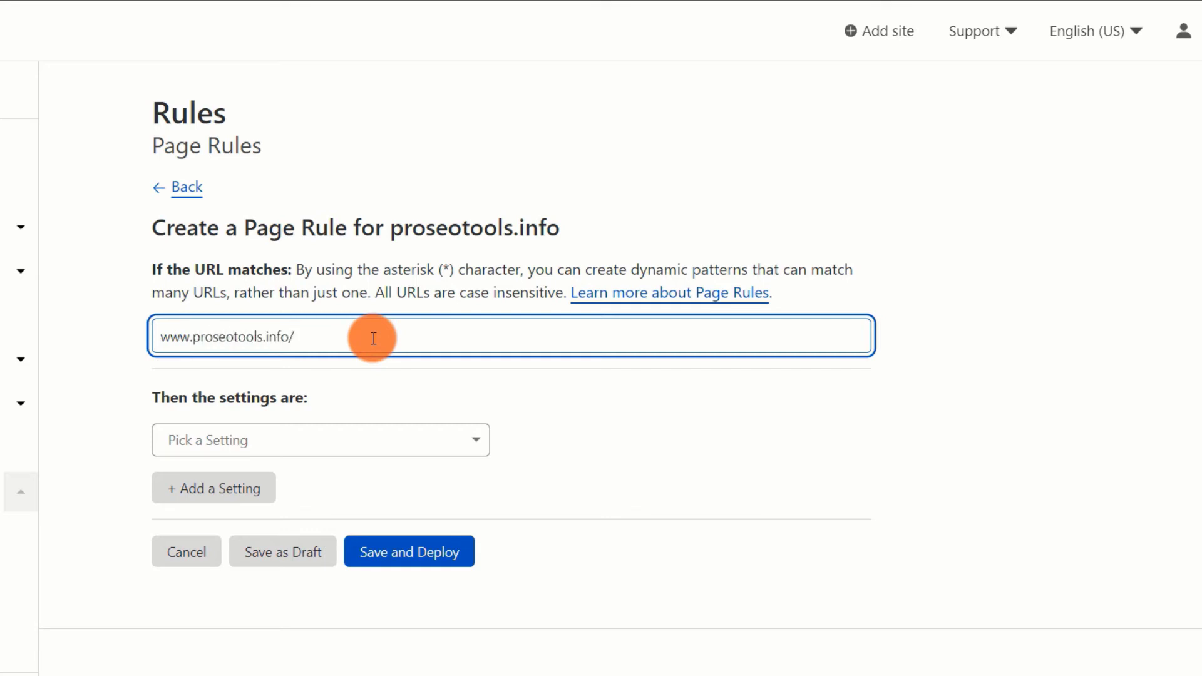
type("*")
left_click(382, 449)
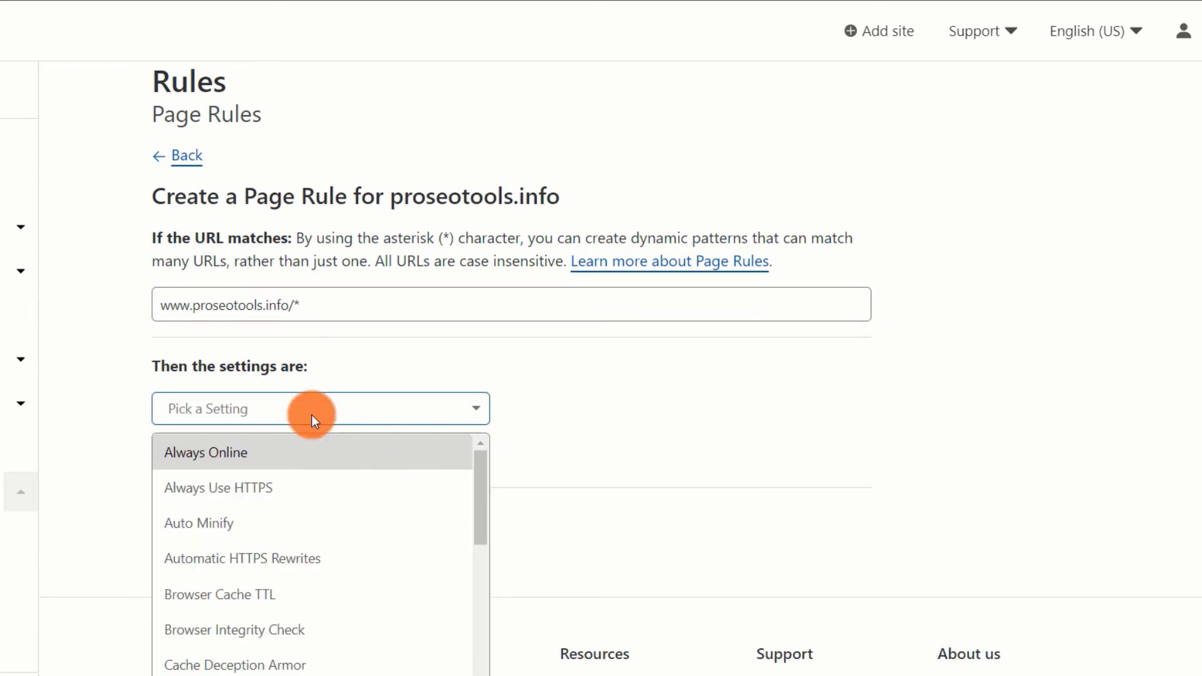
scroll(243, 668, "down", 1)
left_click(243, 668)
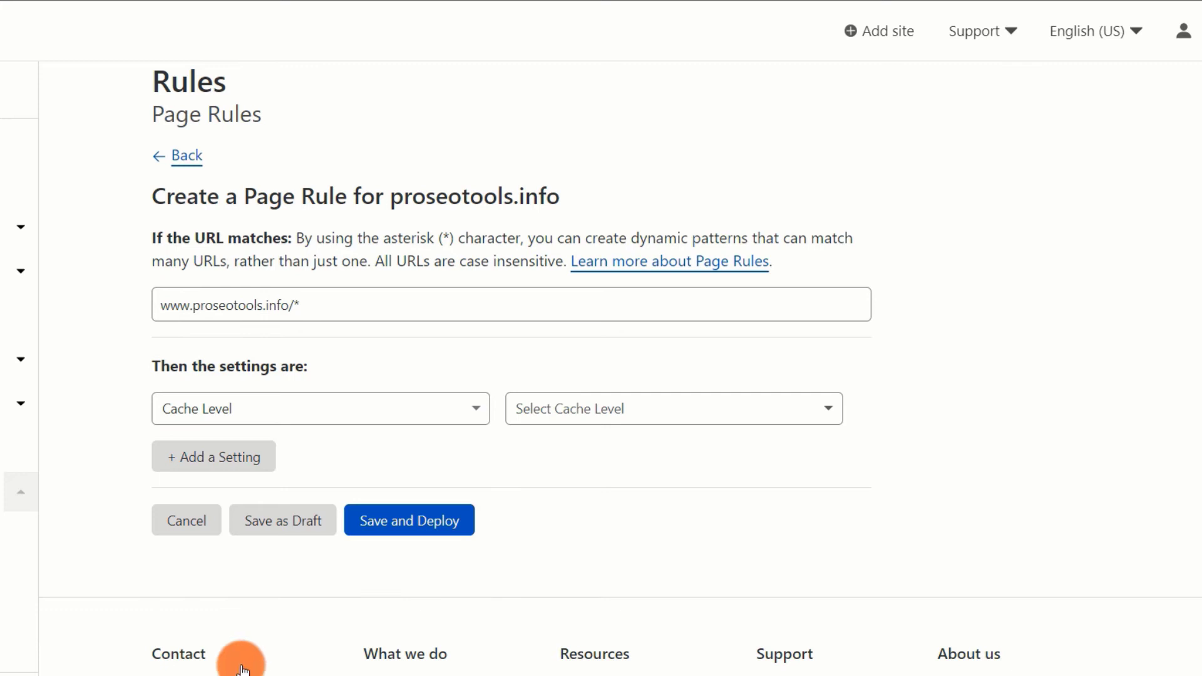
left_click(643, 411)
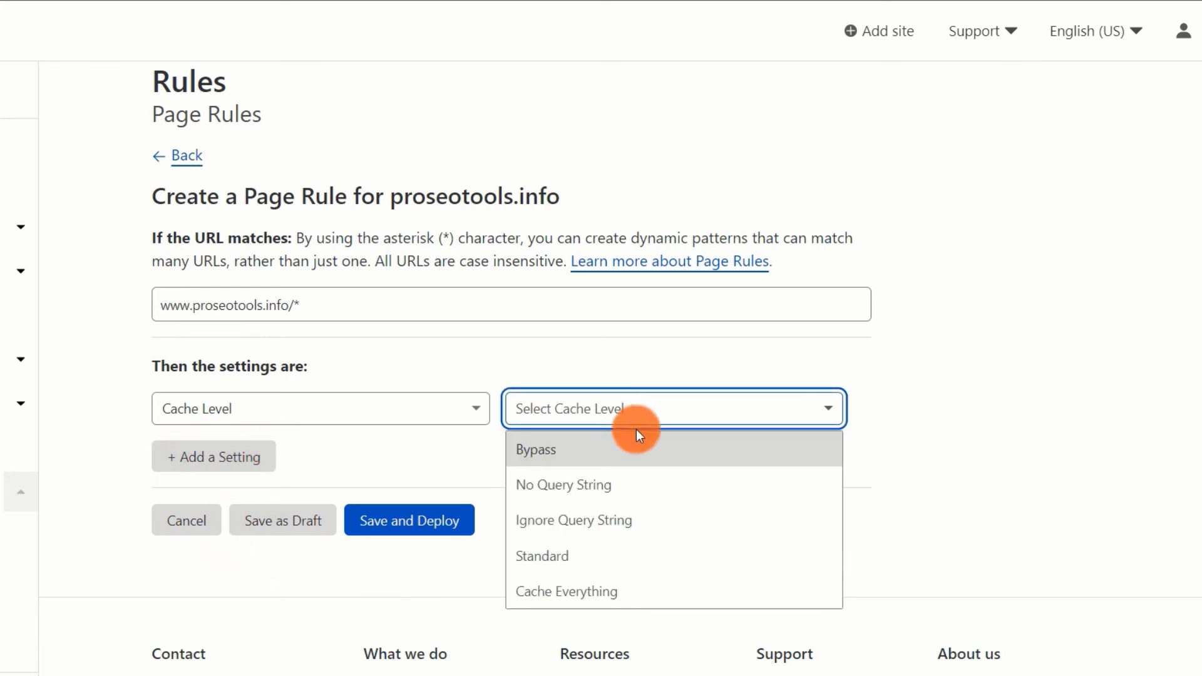
left_click(629, 591)
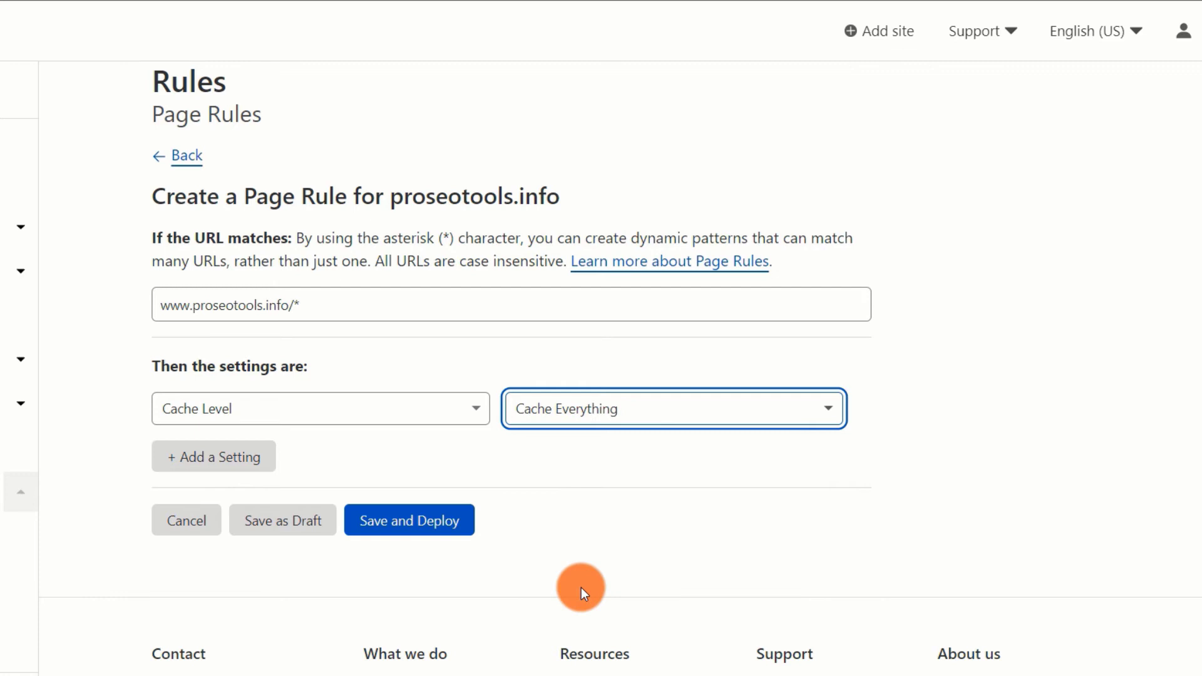
left_click(412, 534)
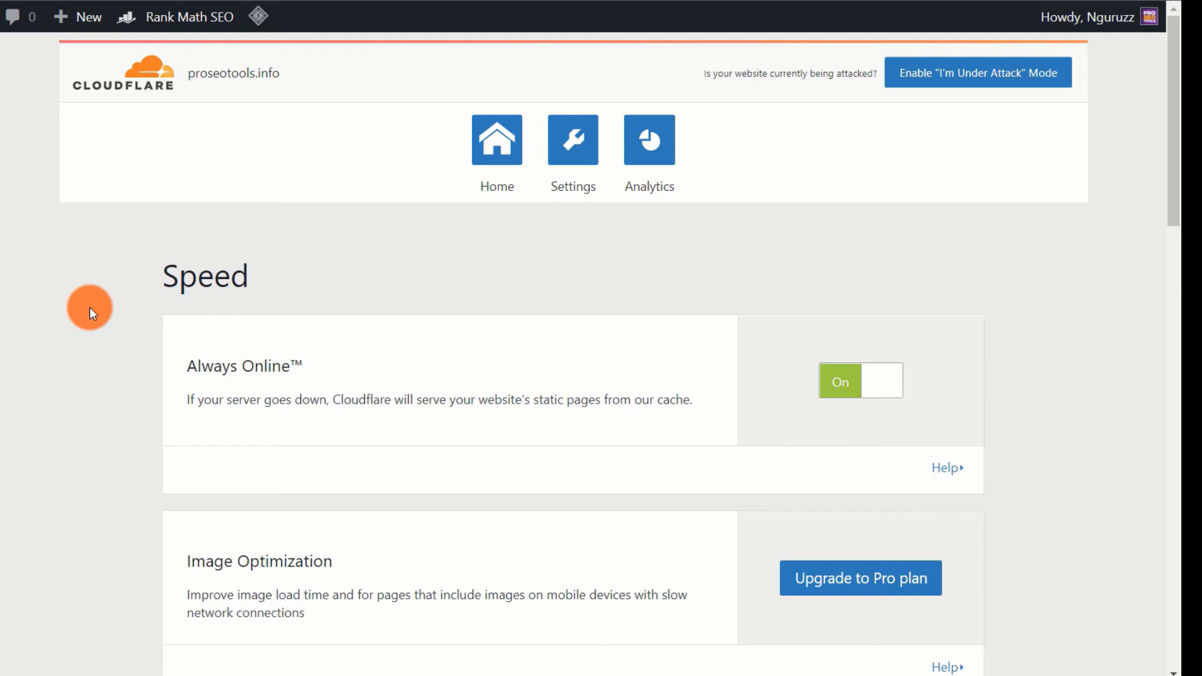
- Switch the Cloudflare plugin to its Home section and scroll through recommended settings and purge options
scroll(89, 306, "down", 2)
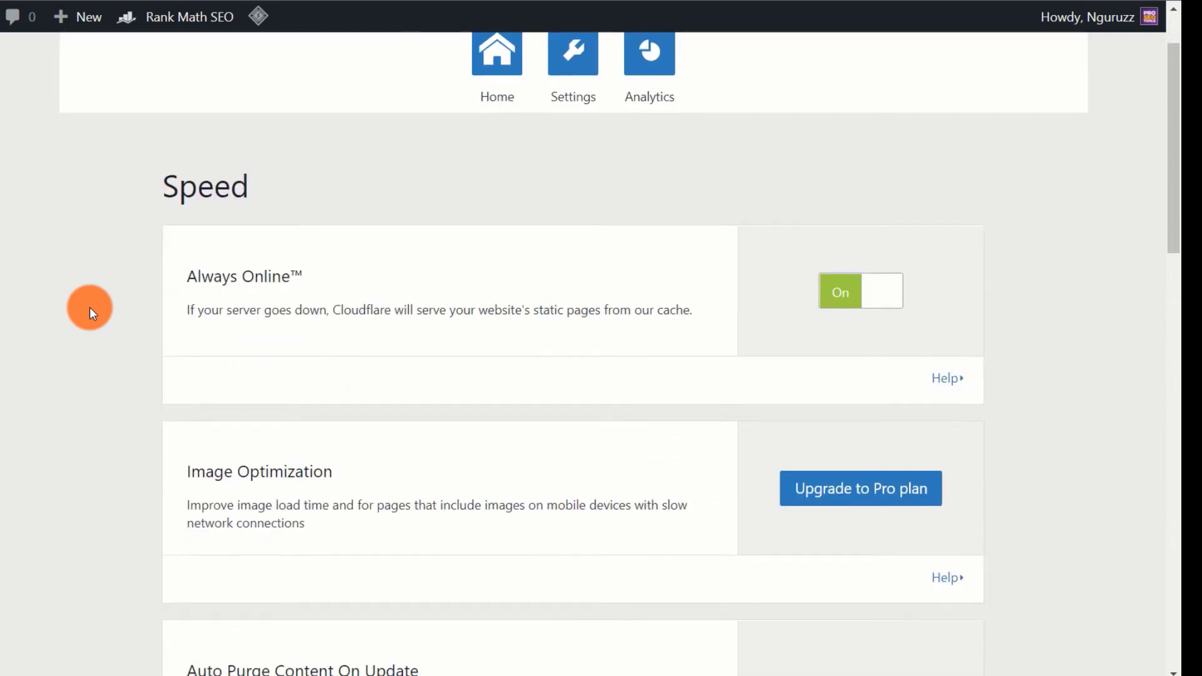
scroll(89, 307, "down", 1)
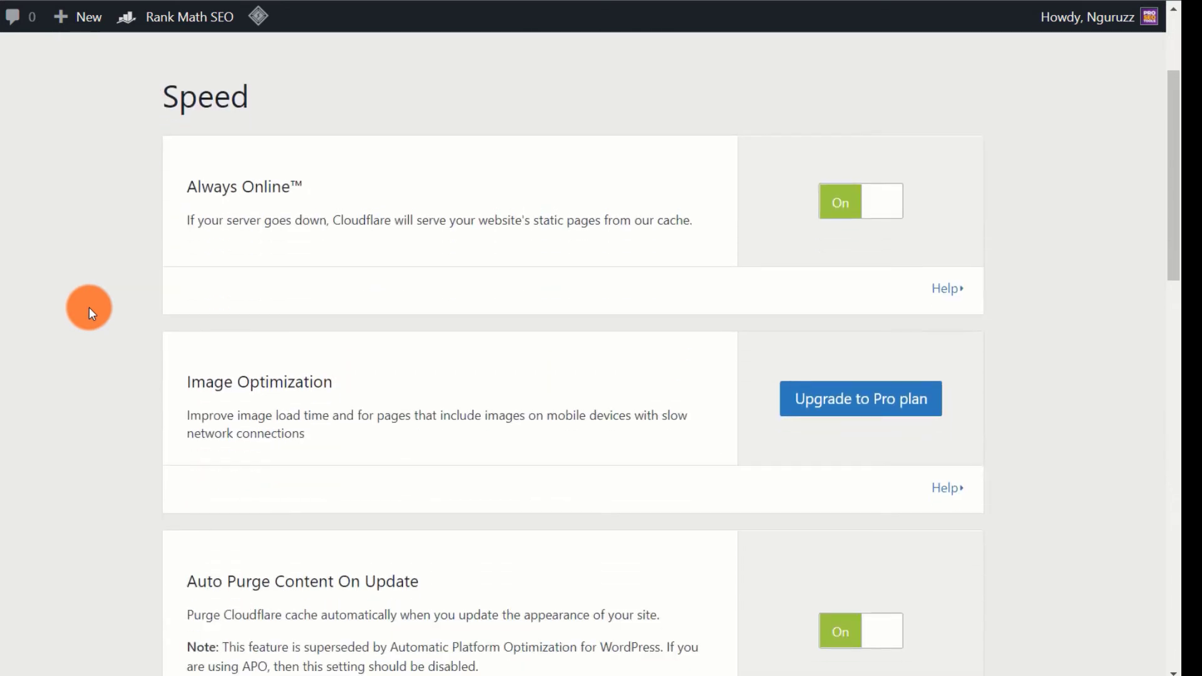
scroll(89, 307, "down", 2)
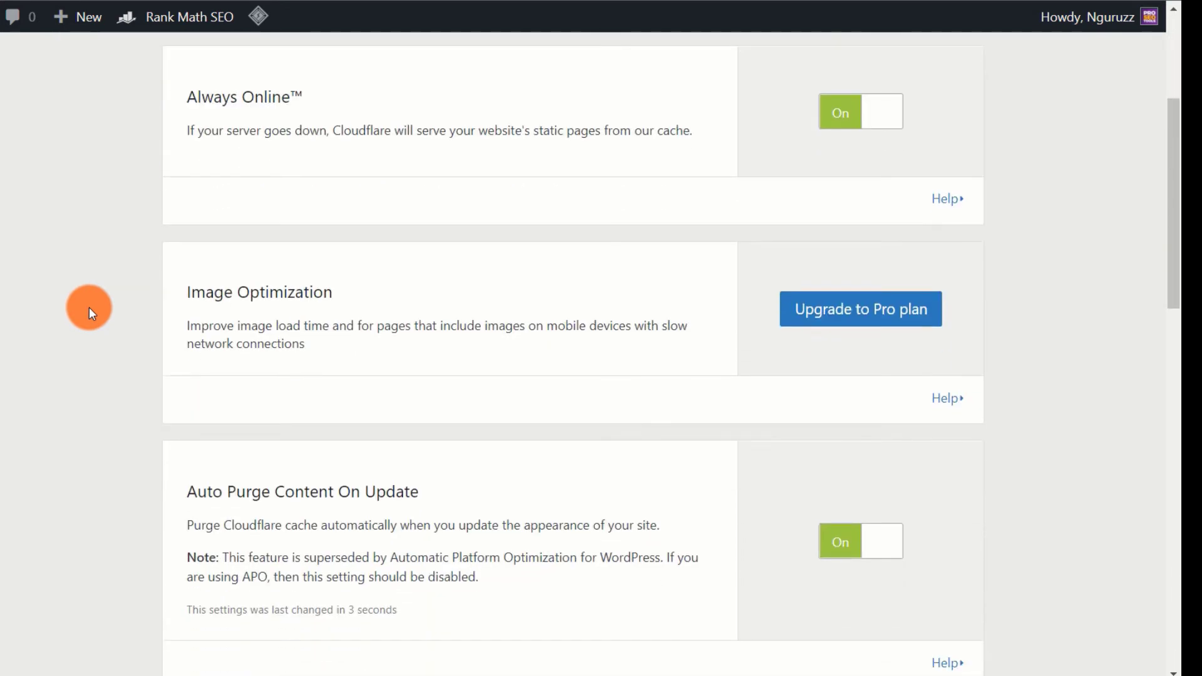
scroll(156, 330, "up", 5)
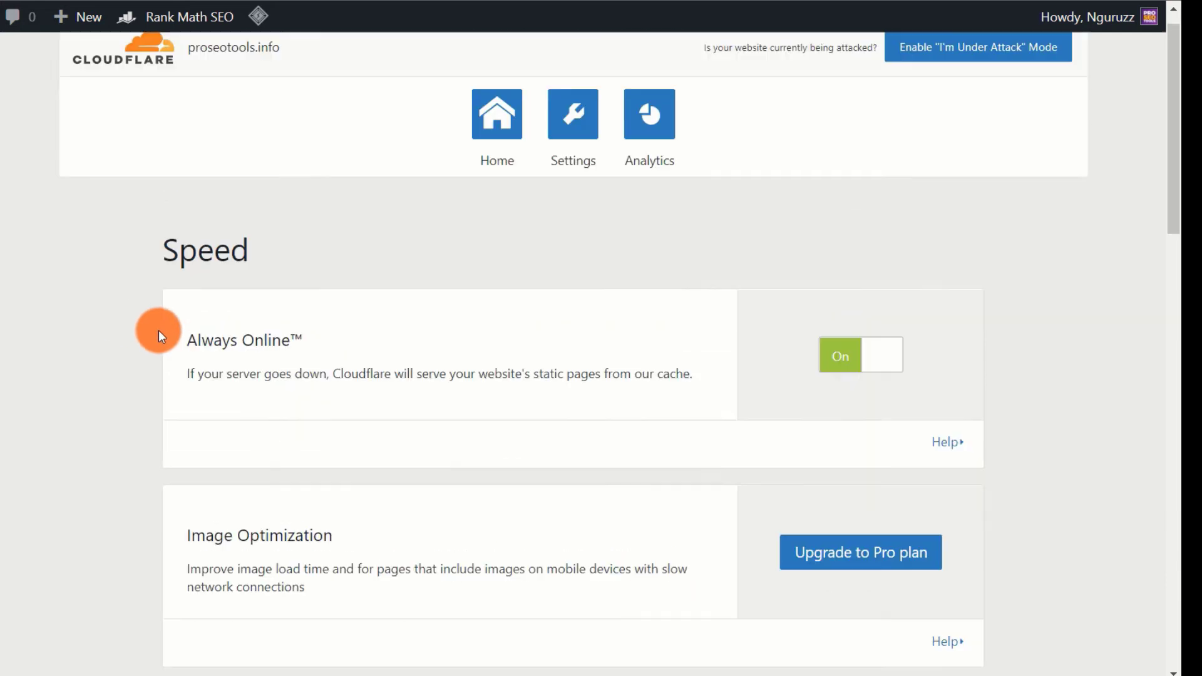
left_click(473, 136)
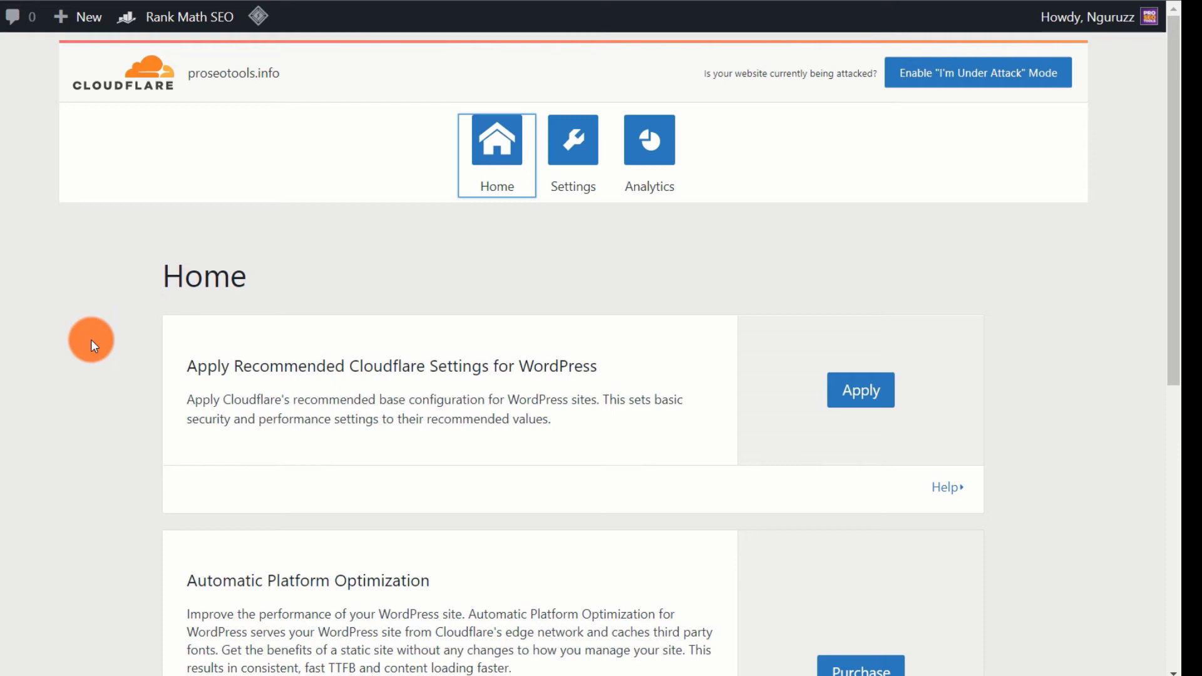
scroll(91, 340, "down", 3)
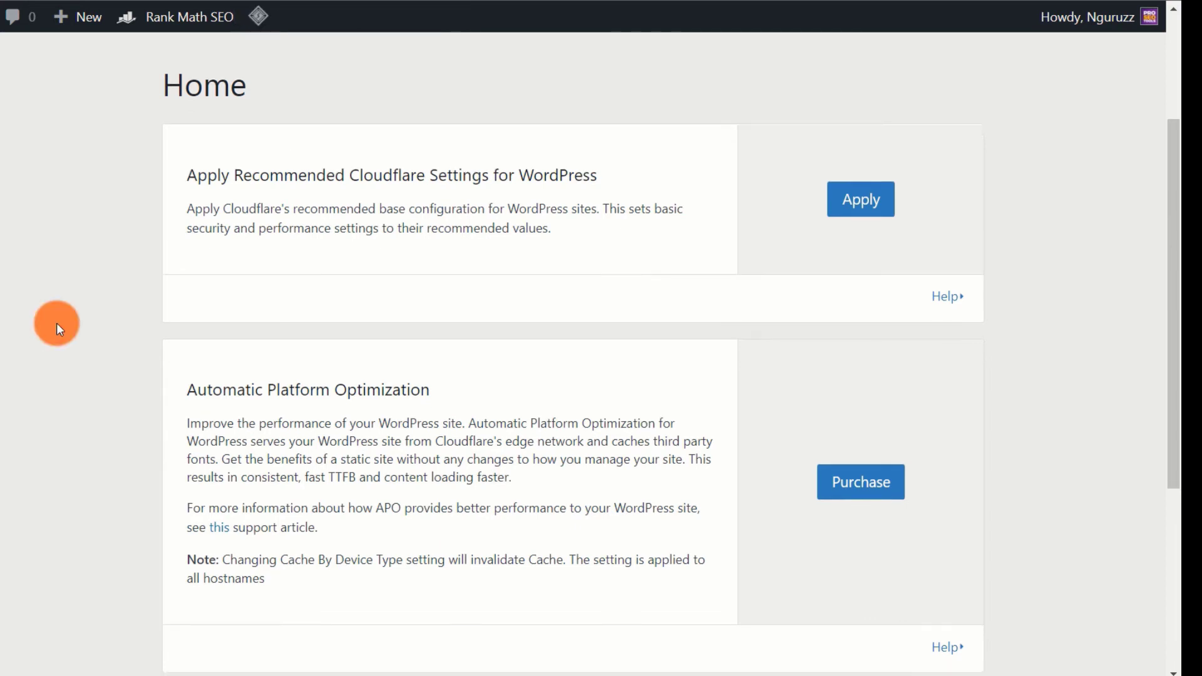
scroll(55, 324, "down", 2)
scroll(55, 325, "down", 3)
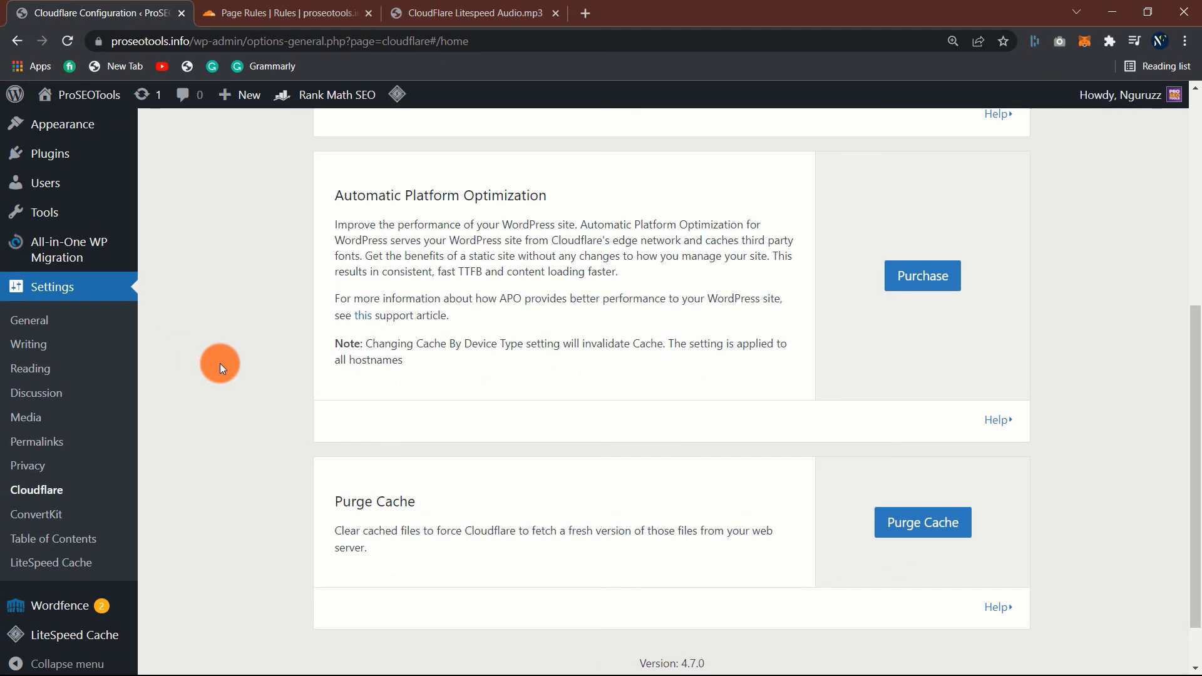
scroll(220, 363, "up", 3)
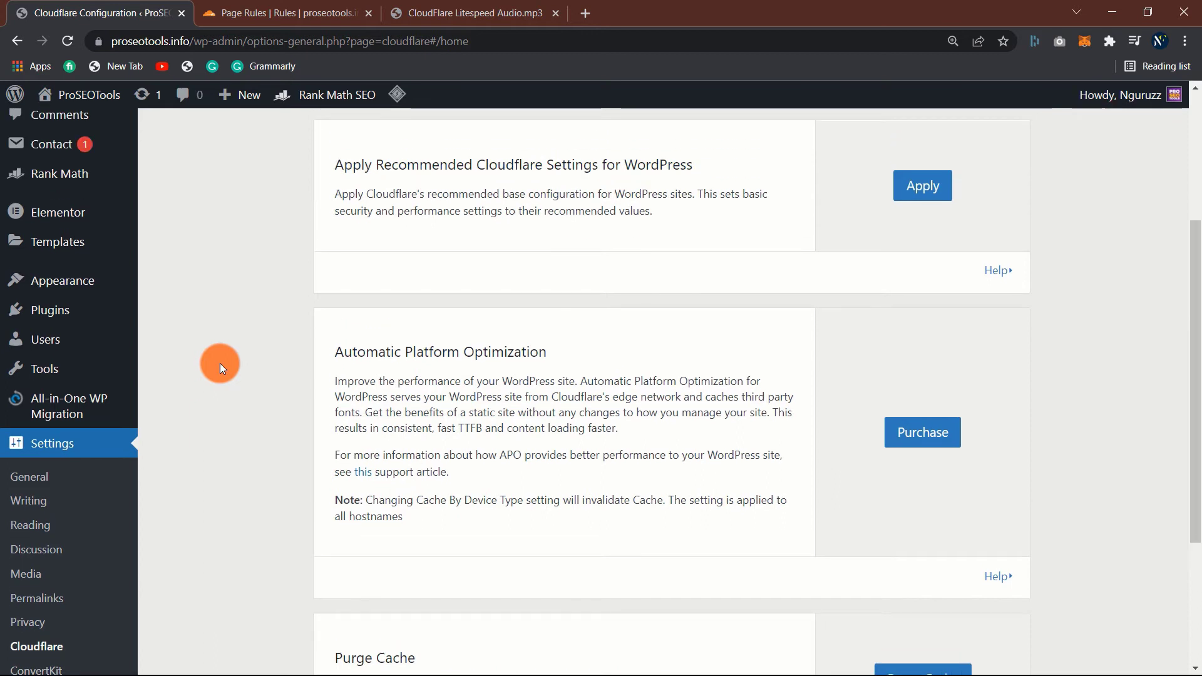
scroll(220, 363, "up", 1)
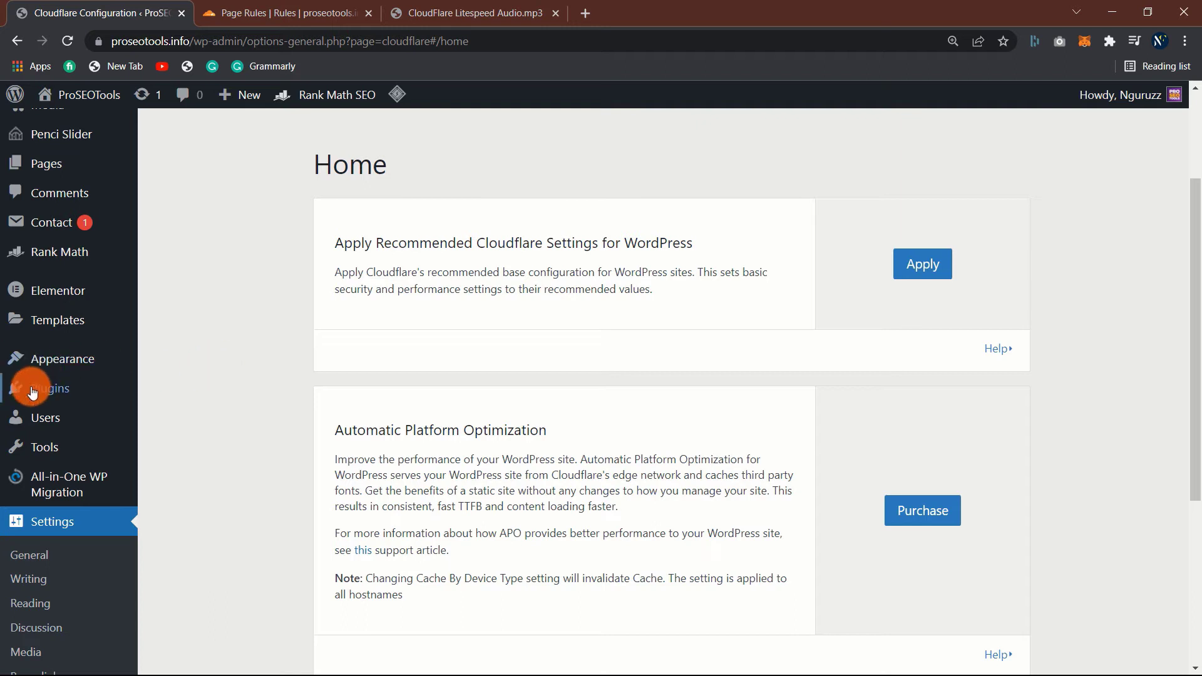
mouse_move(50, 391)
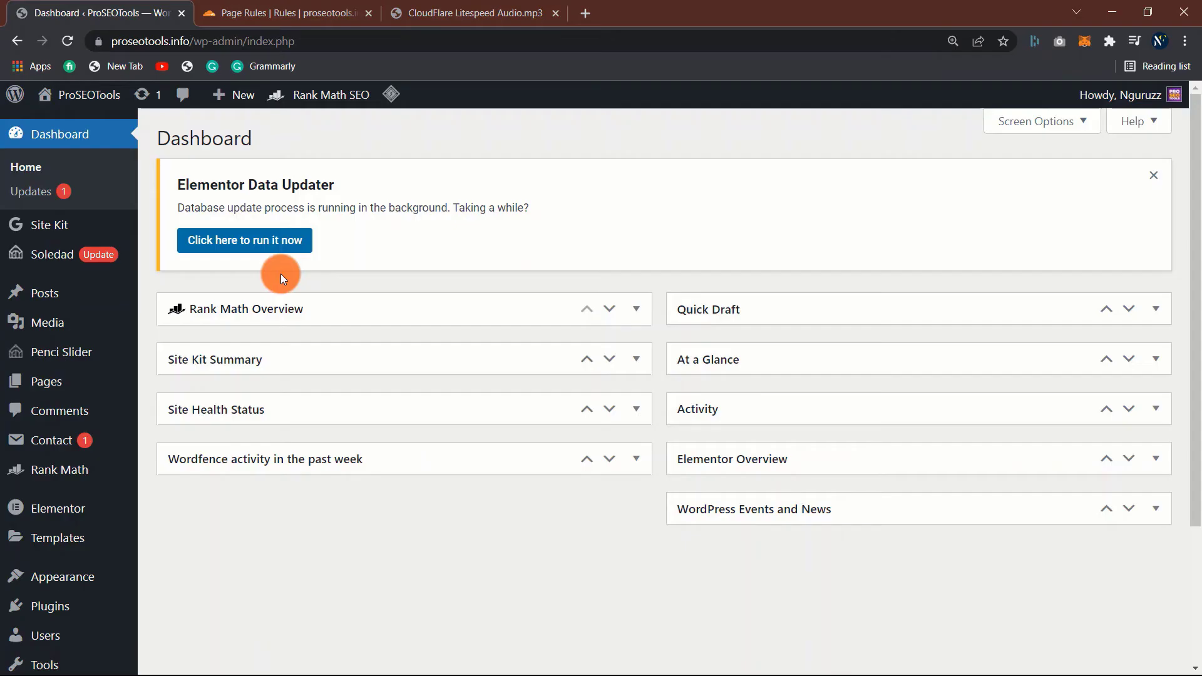
- Search Add New plugins for 'cloudfla', then install and activate Super Page Cache for Cloudflare
scroll(280, 271, "down", 1)
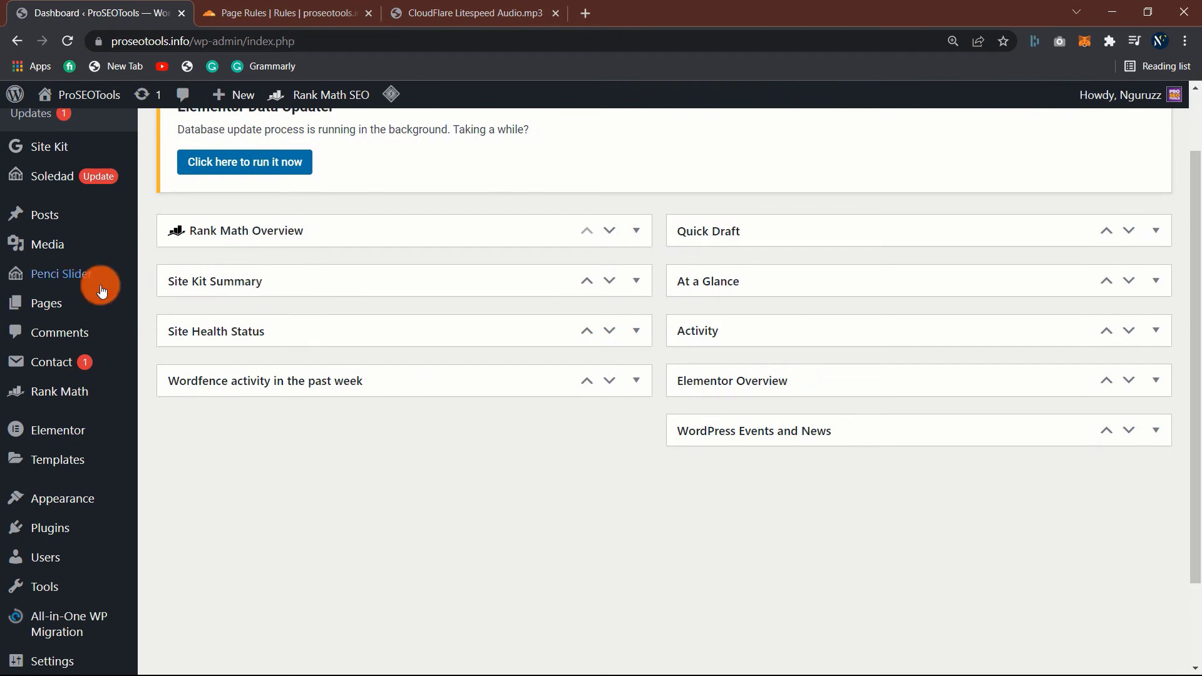
mouse_move(63, 529)
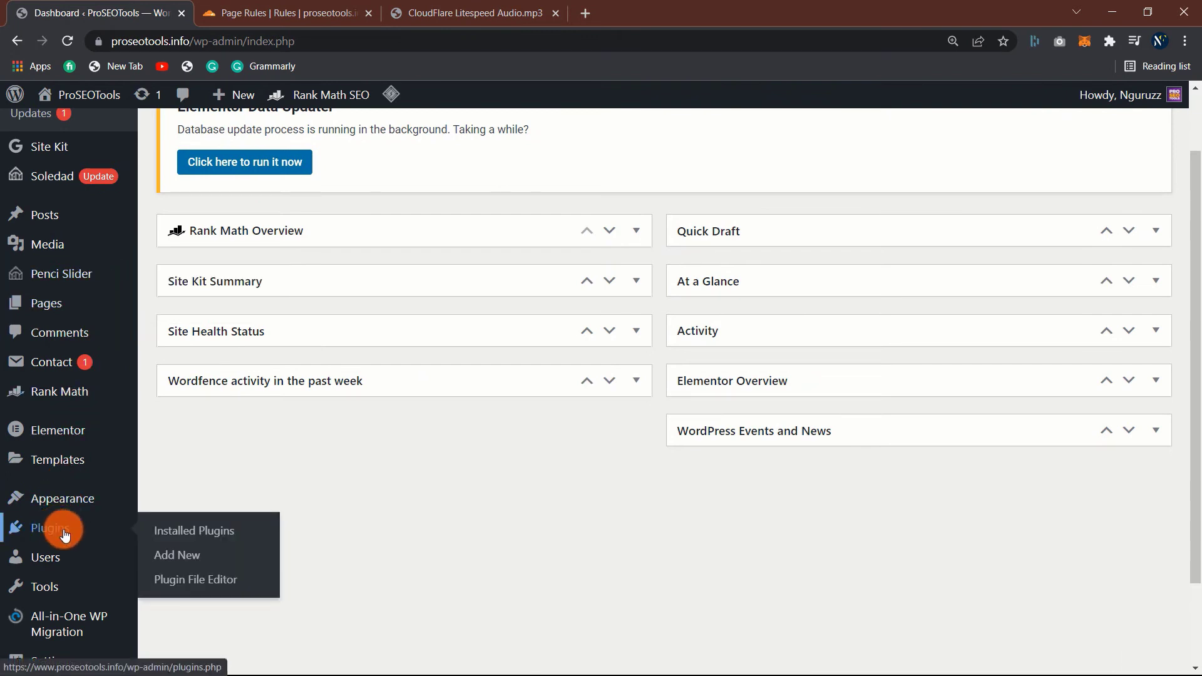
left_click(174, 560)
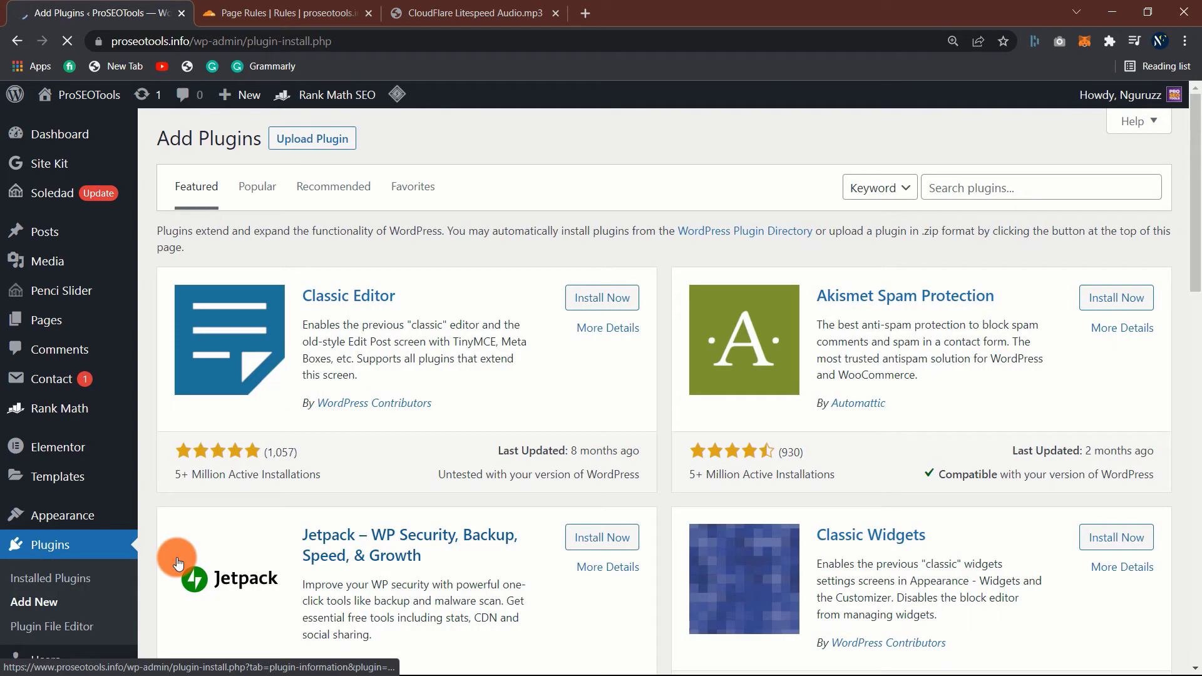
left_click(979, 191)
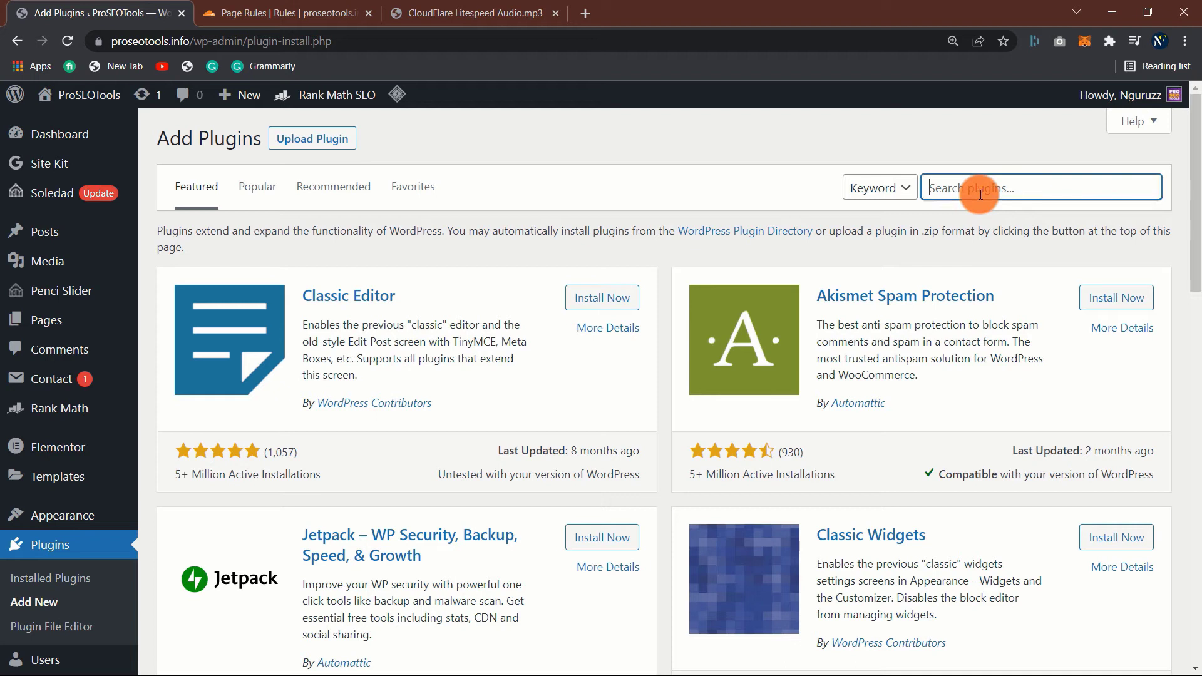
type("cloudfl")
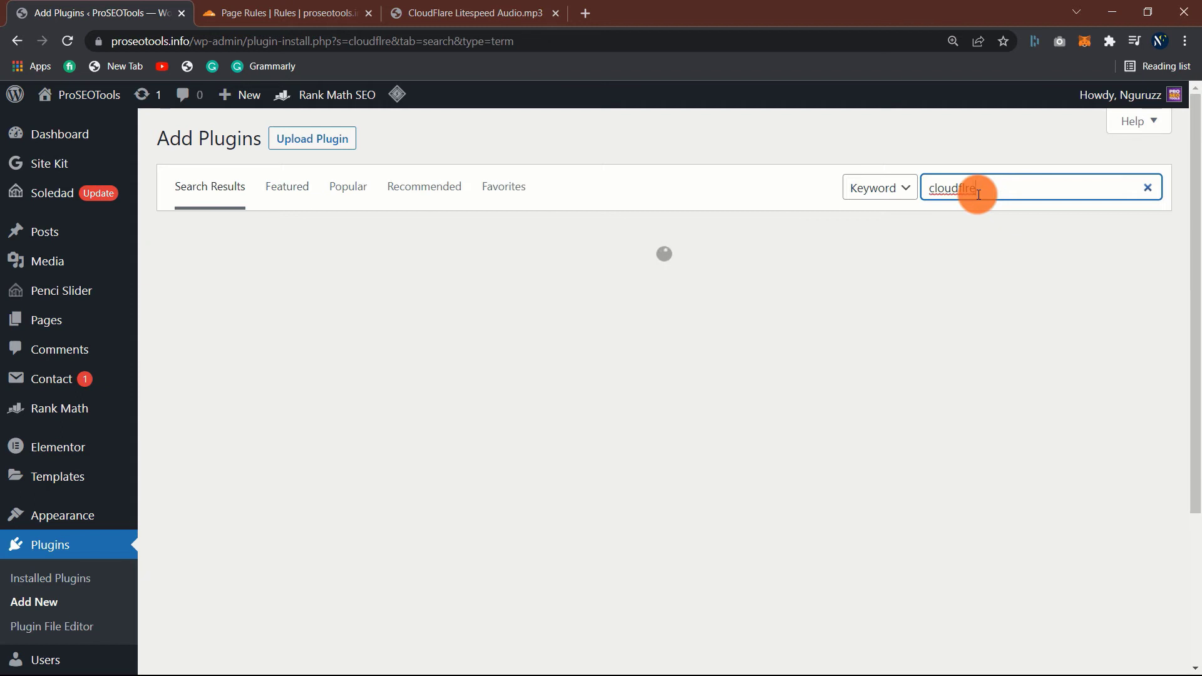
type("a")
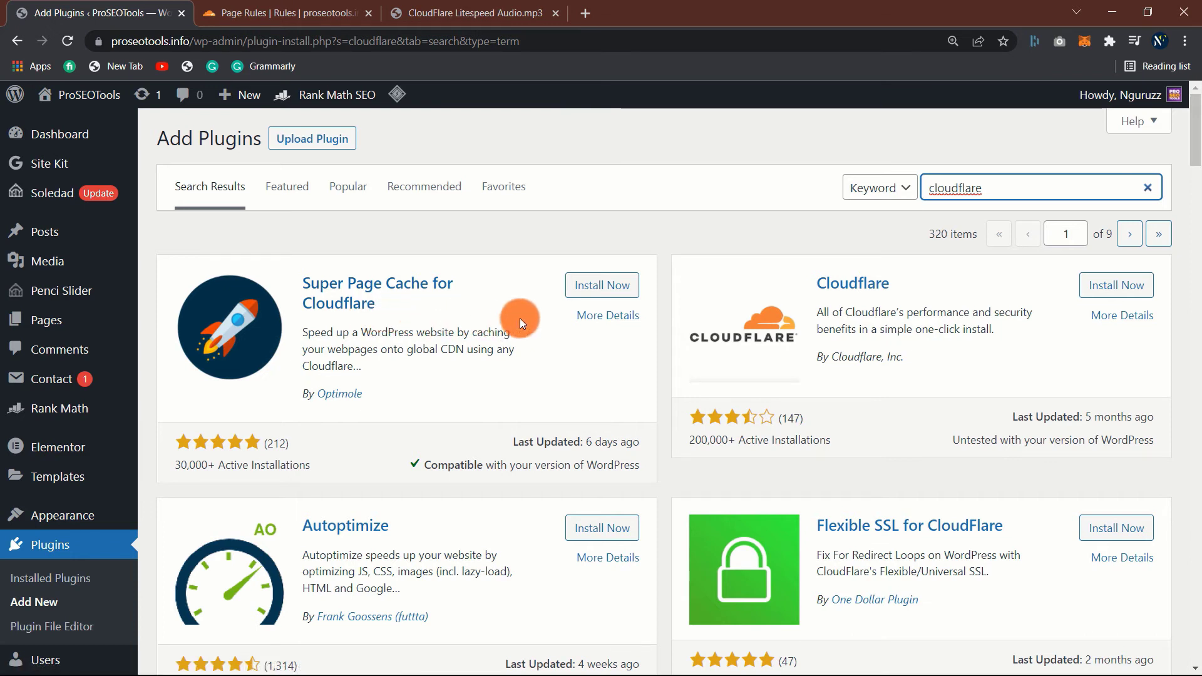
left_click(613, 286)
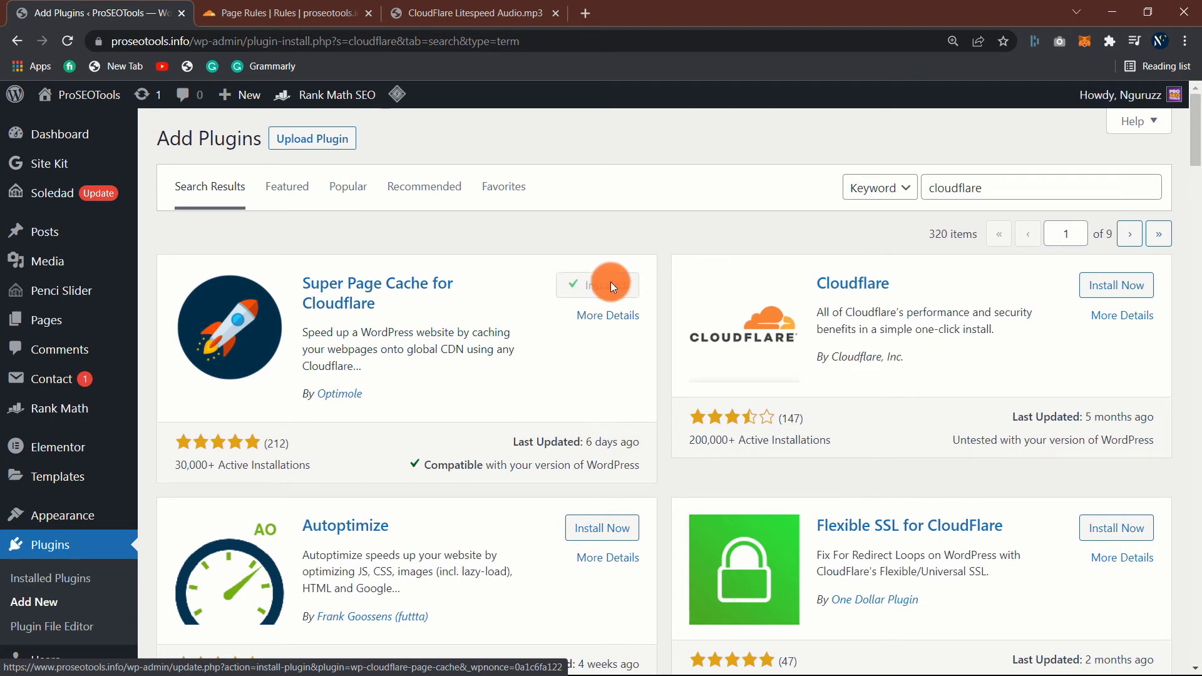
left_click(610, 286)
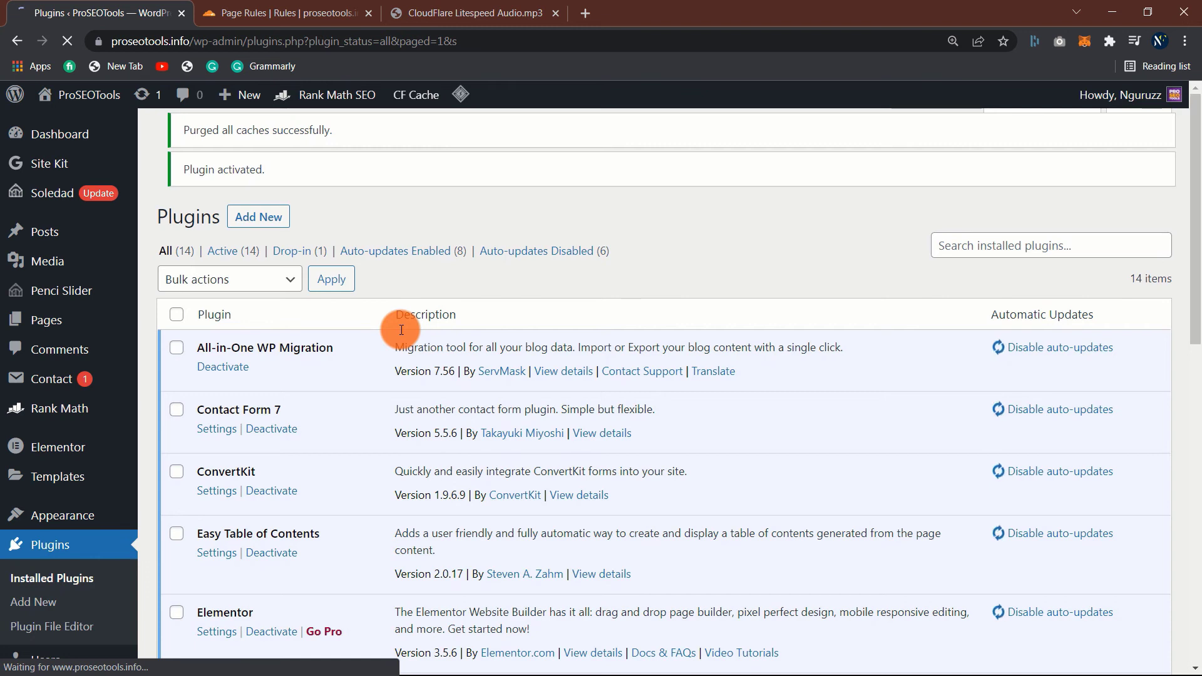
- Open WP Cloudflare Super Page Cache from the Settings menu in the admin sidebar
scroll(238, 517, "down", 2)
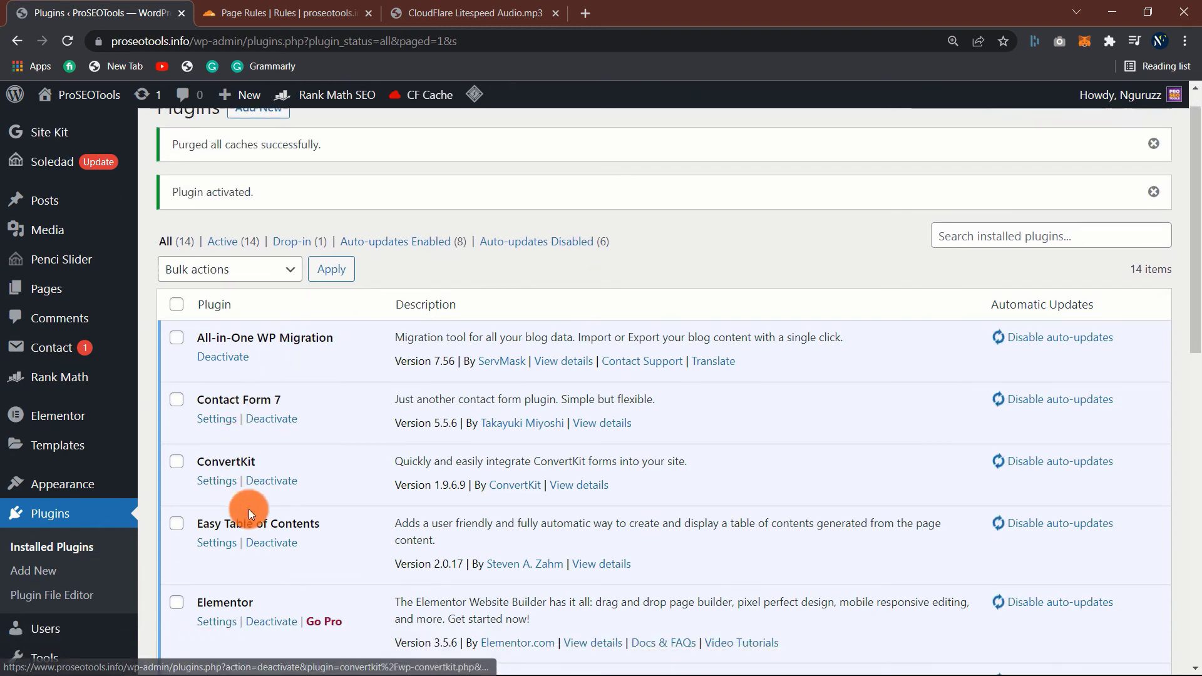
scroll(252, 509, "down", 1)
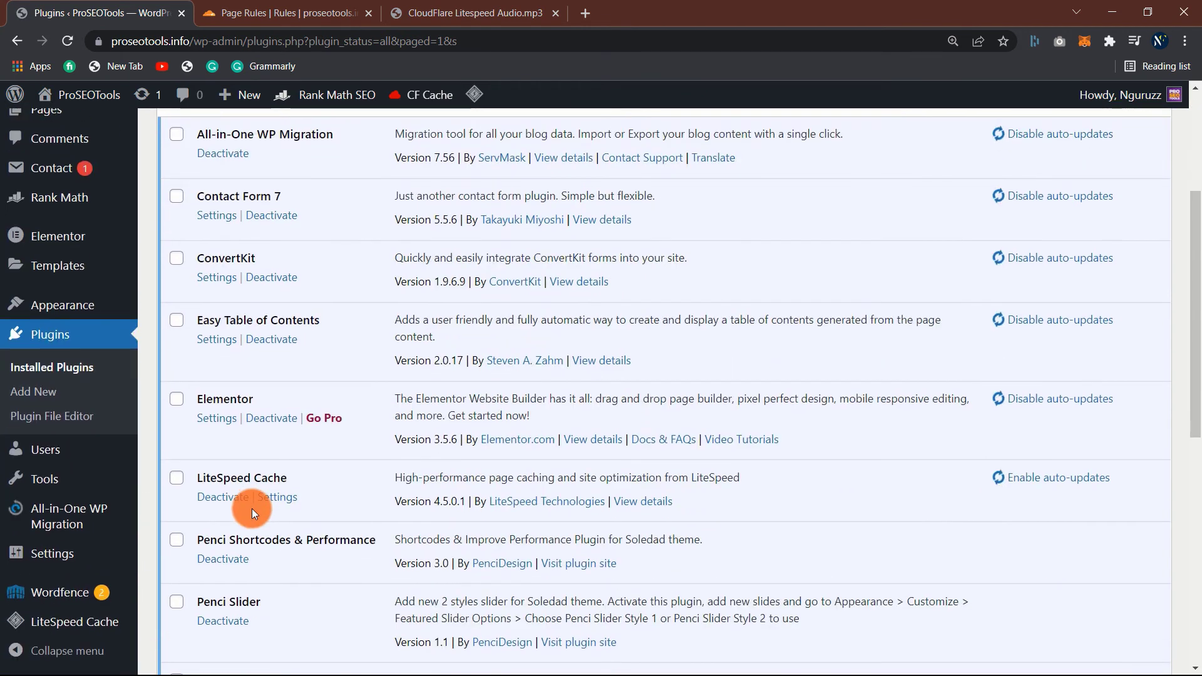
scroll(252, 508, "down", 2)
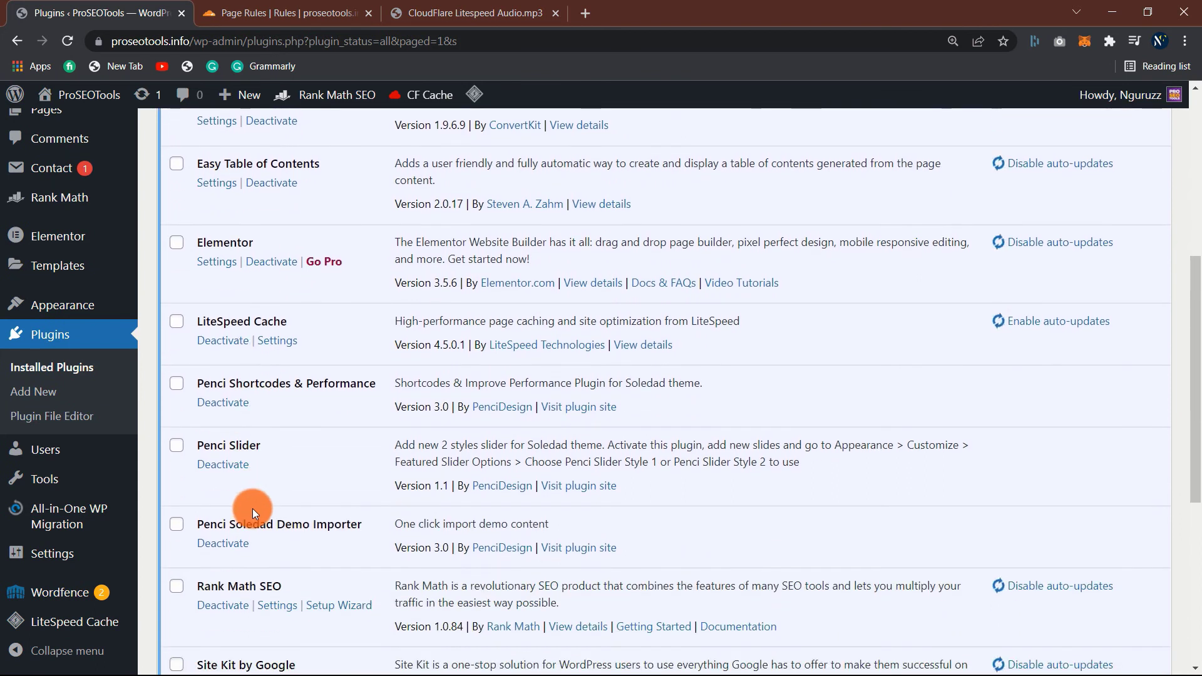
scroll(253, 509, "down", 1)
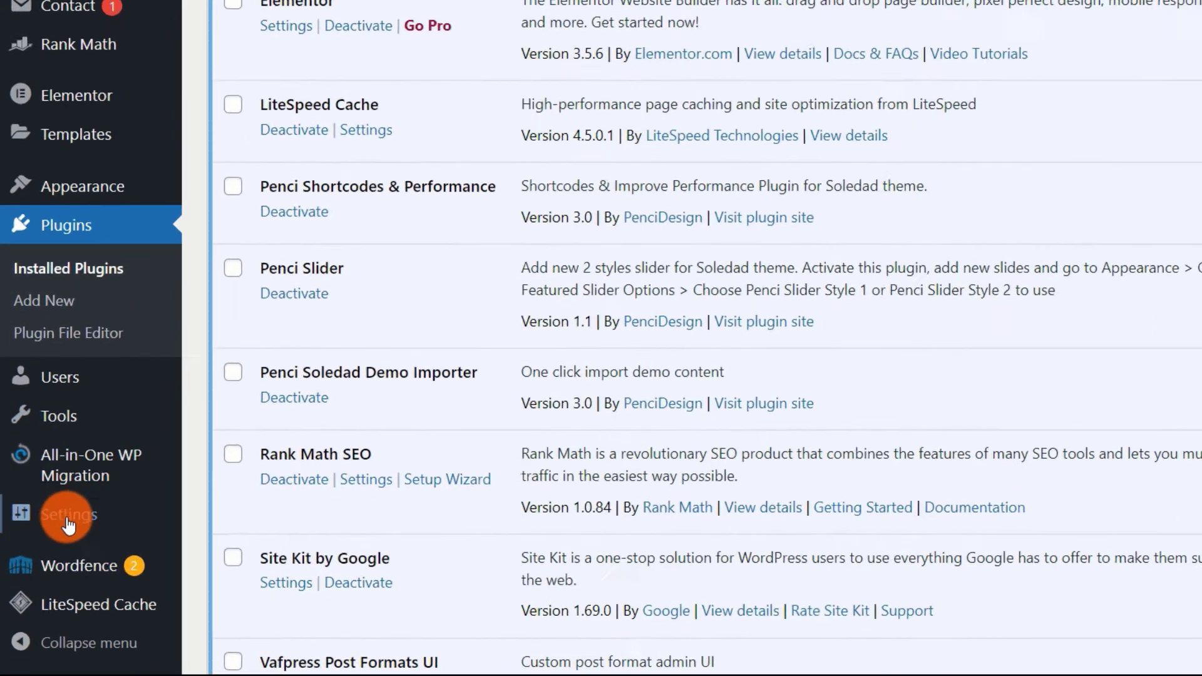
mouse_move(54, 556)
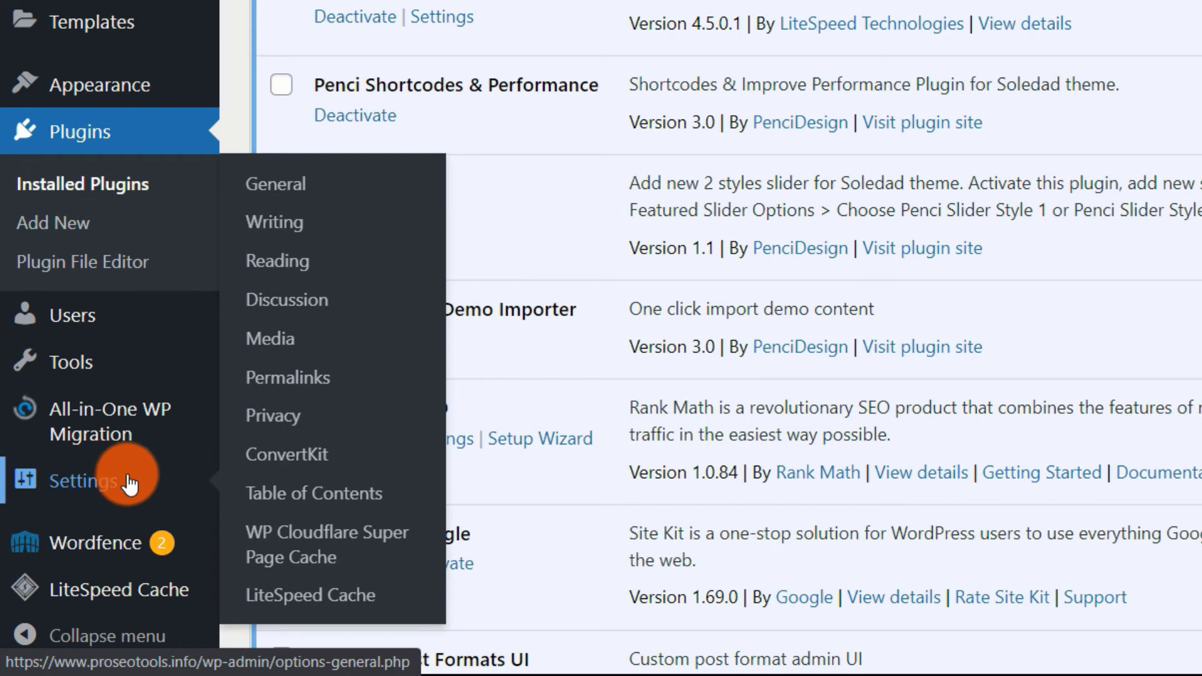
left_click(298, 545)
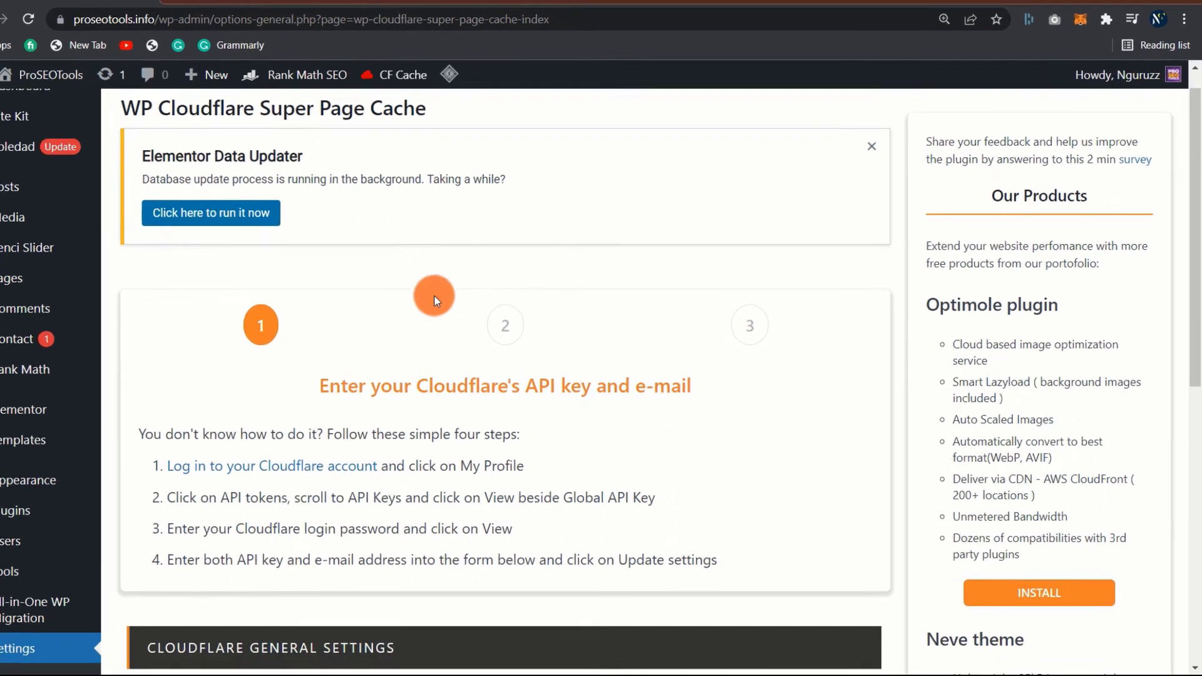
- Keep API Key as the authentication mode and enter the Cloudflare account e-mail
scroll(434, 296, "down", 3)
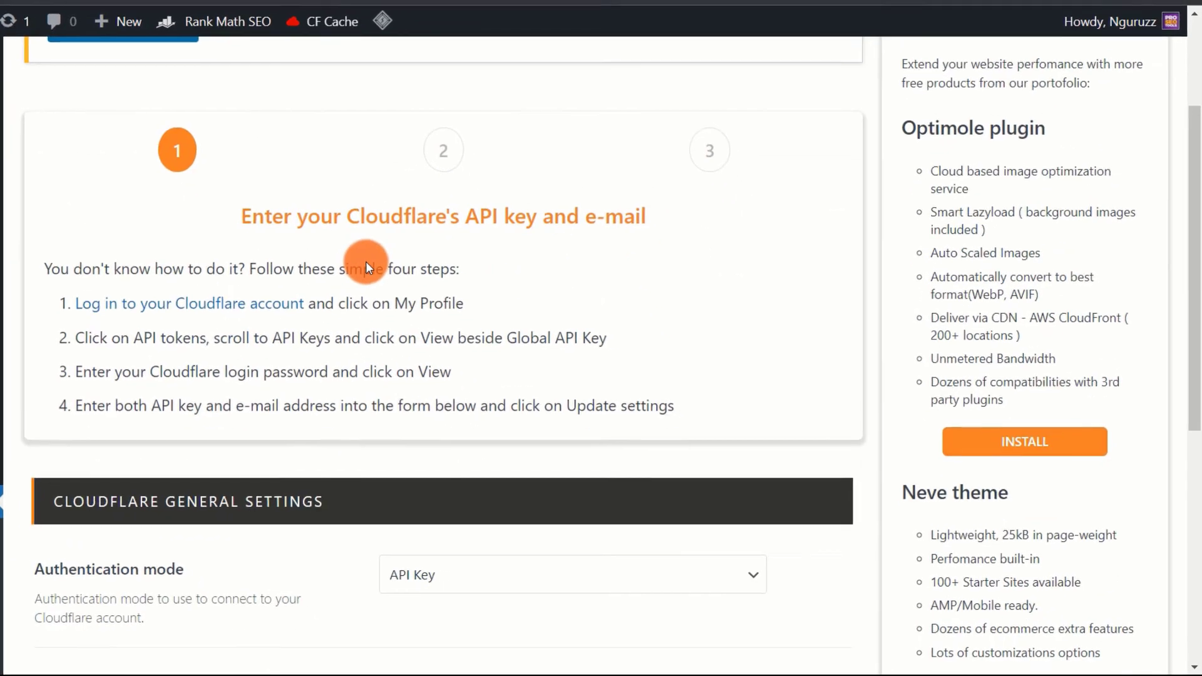
scroll(361, 258, "down", 3)
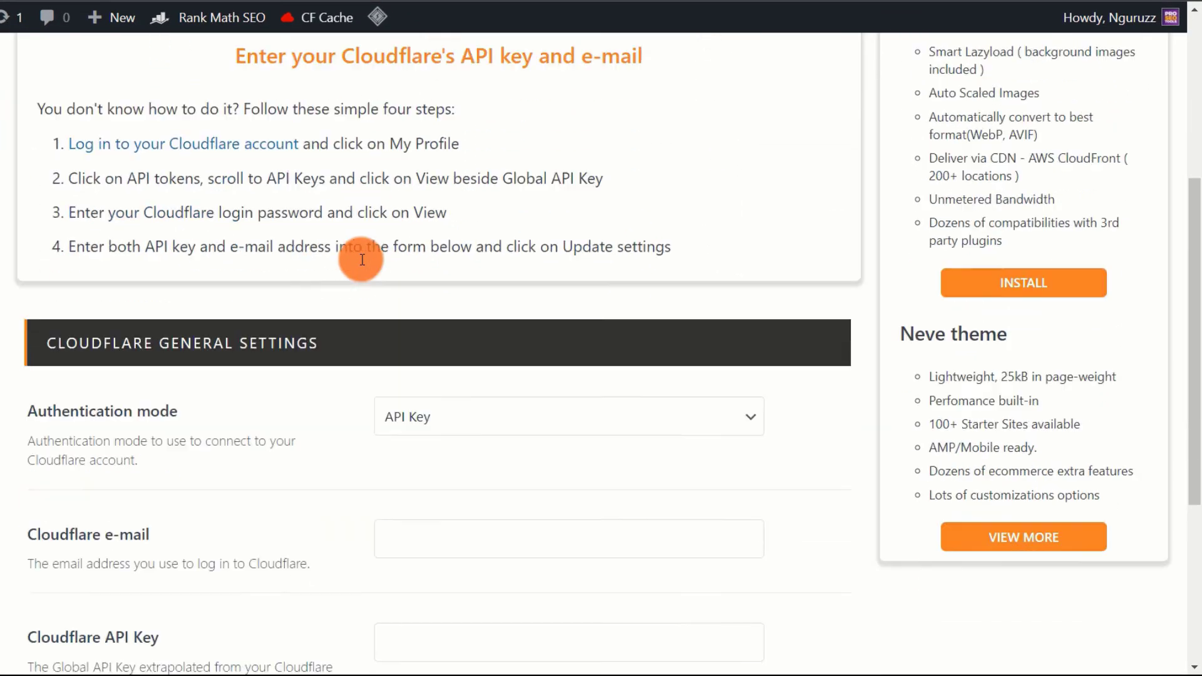
scroll(360, 258, "down", 1)
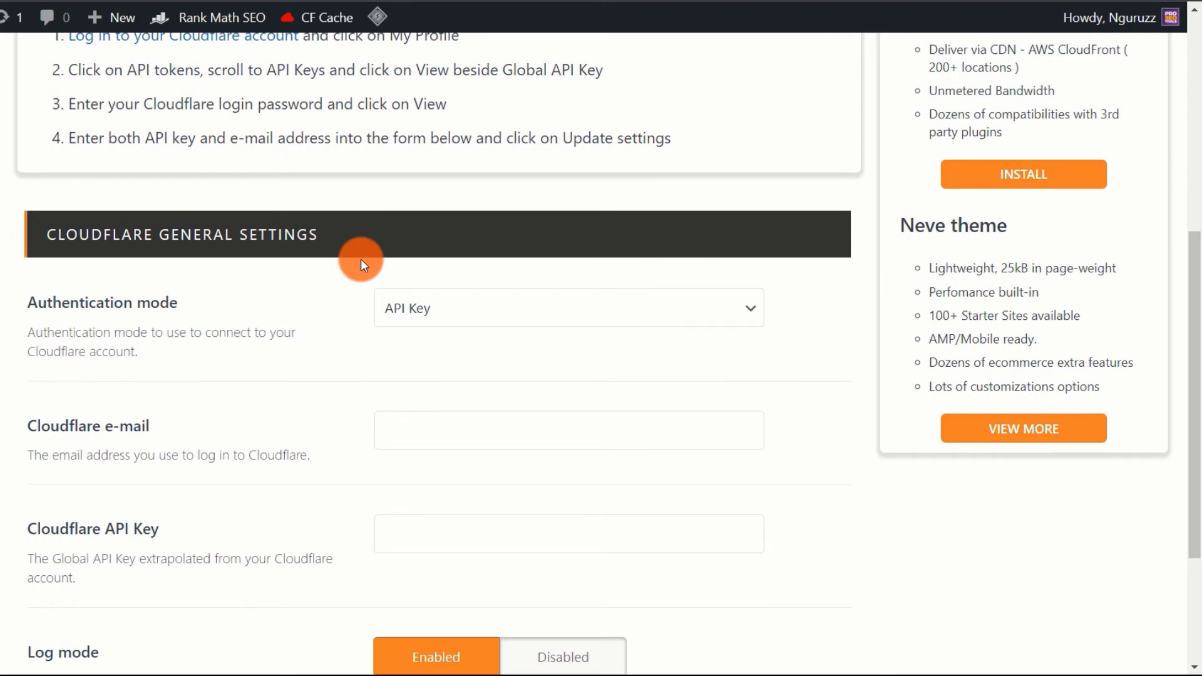
scroll(360, 258, "down", 1)
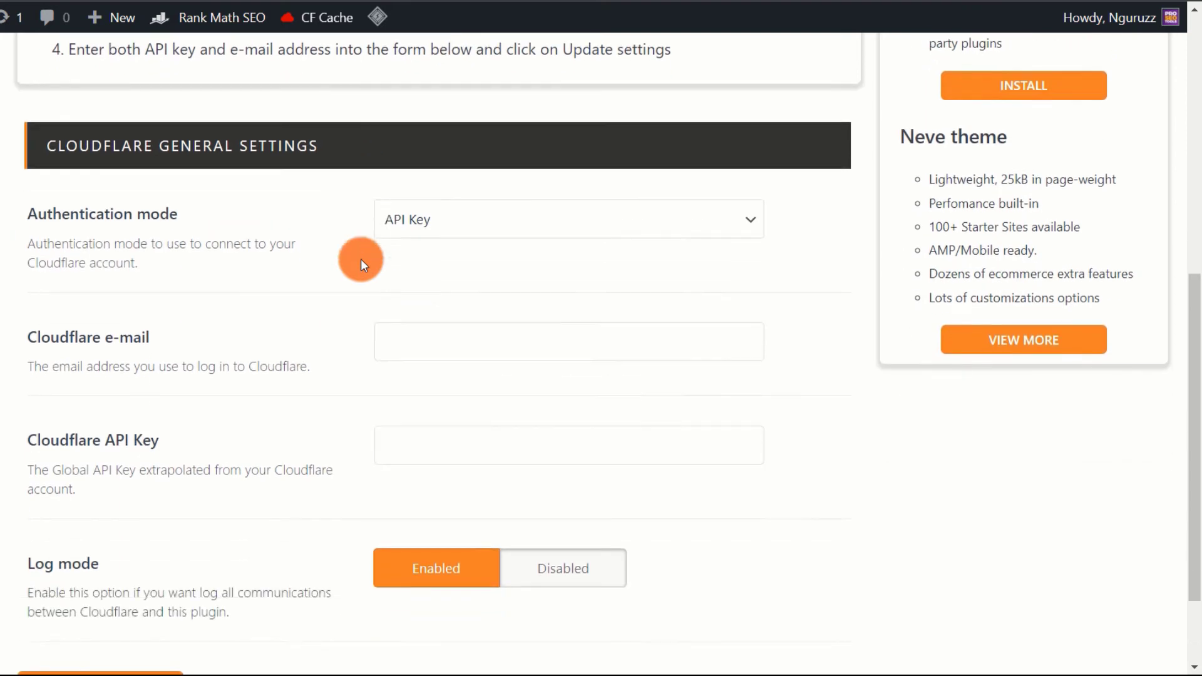
left_click(468, 238)
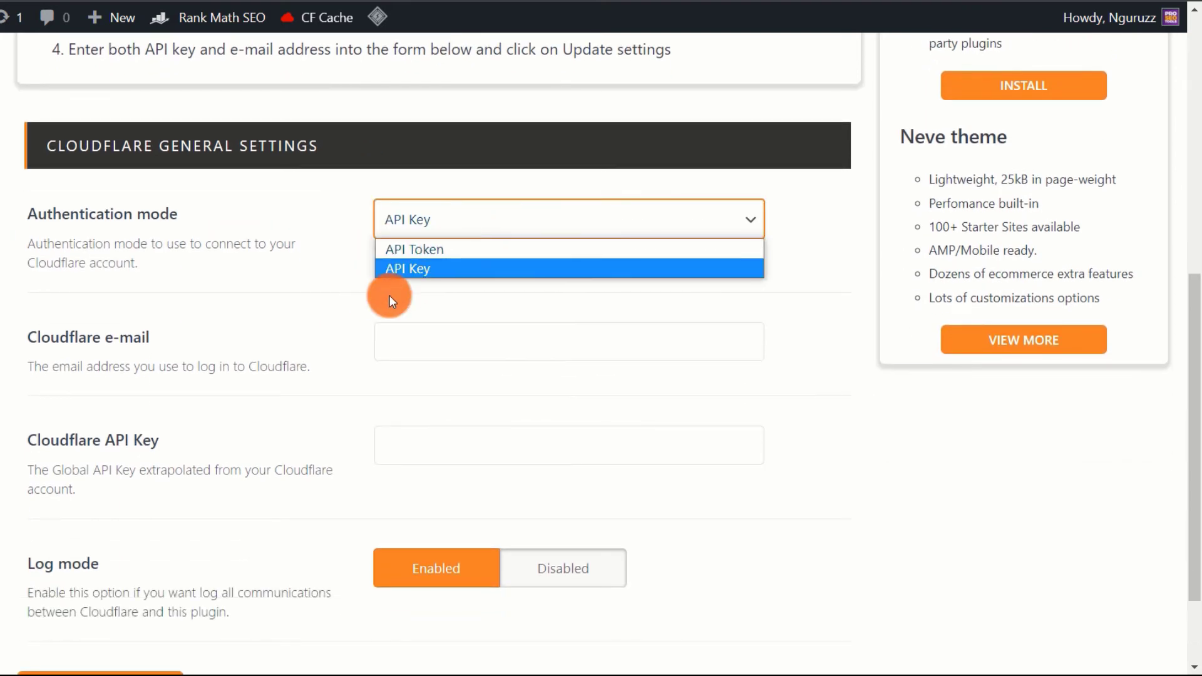
left_click(412, 270)
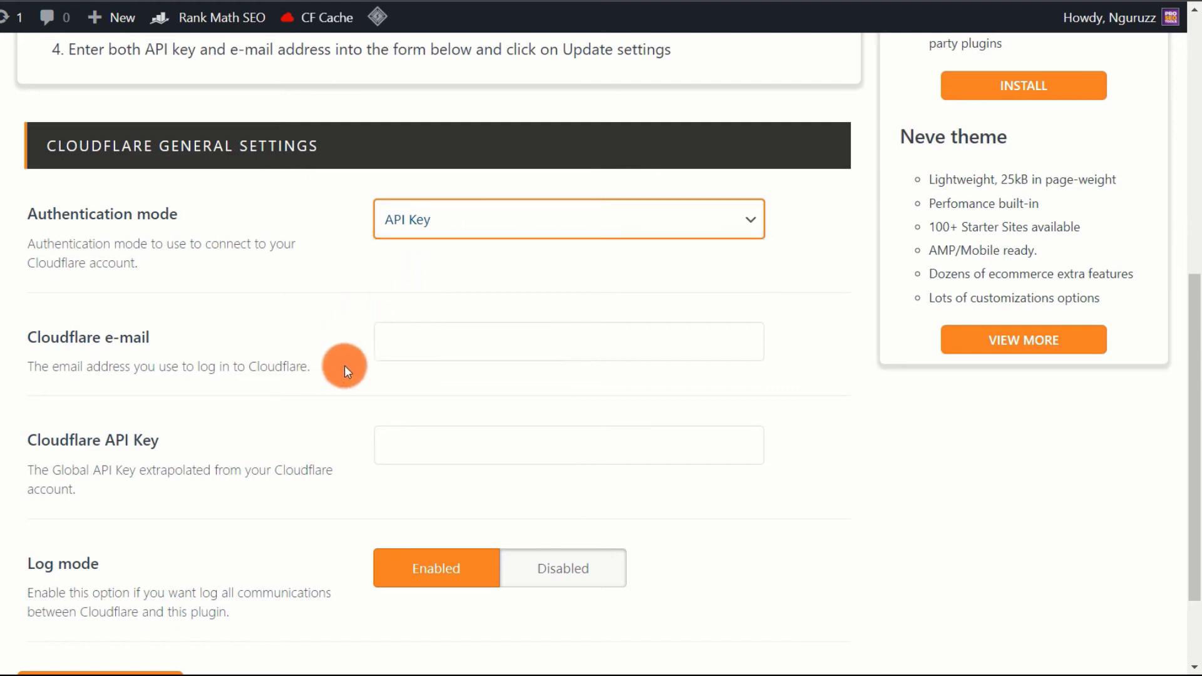
left_click(449, 345)
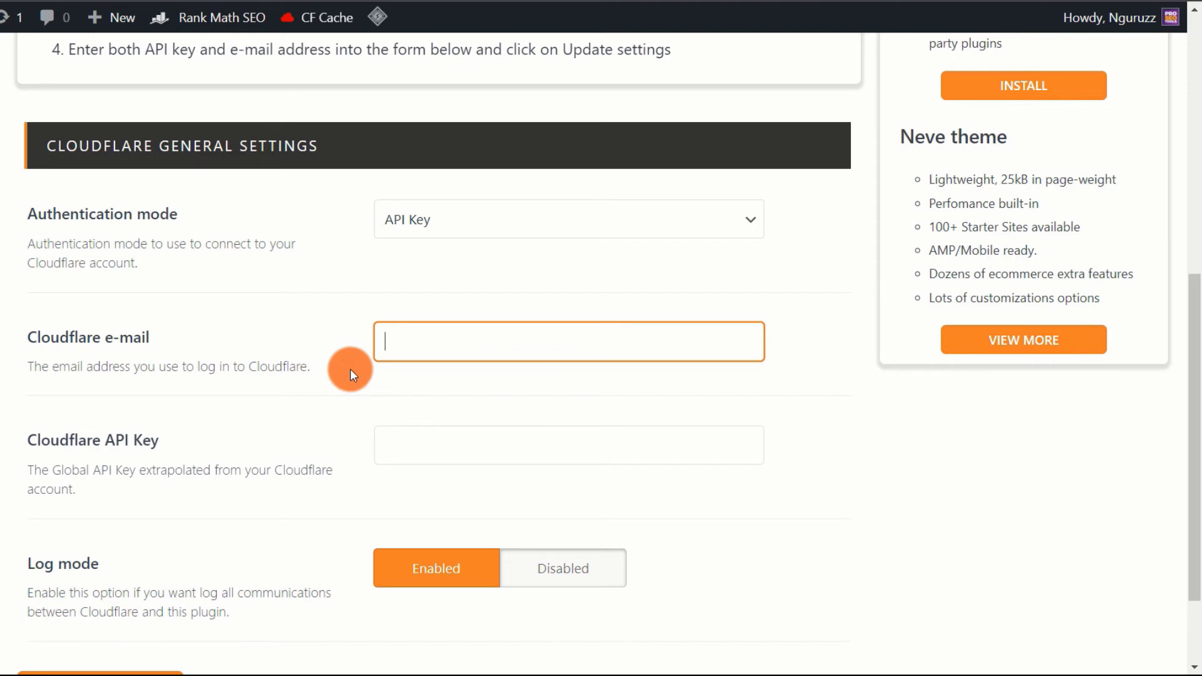
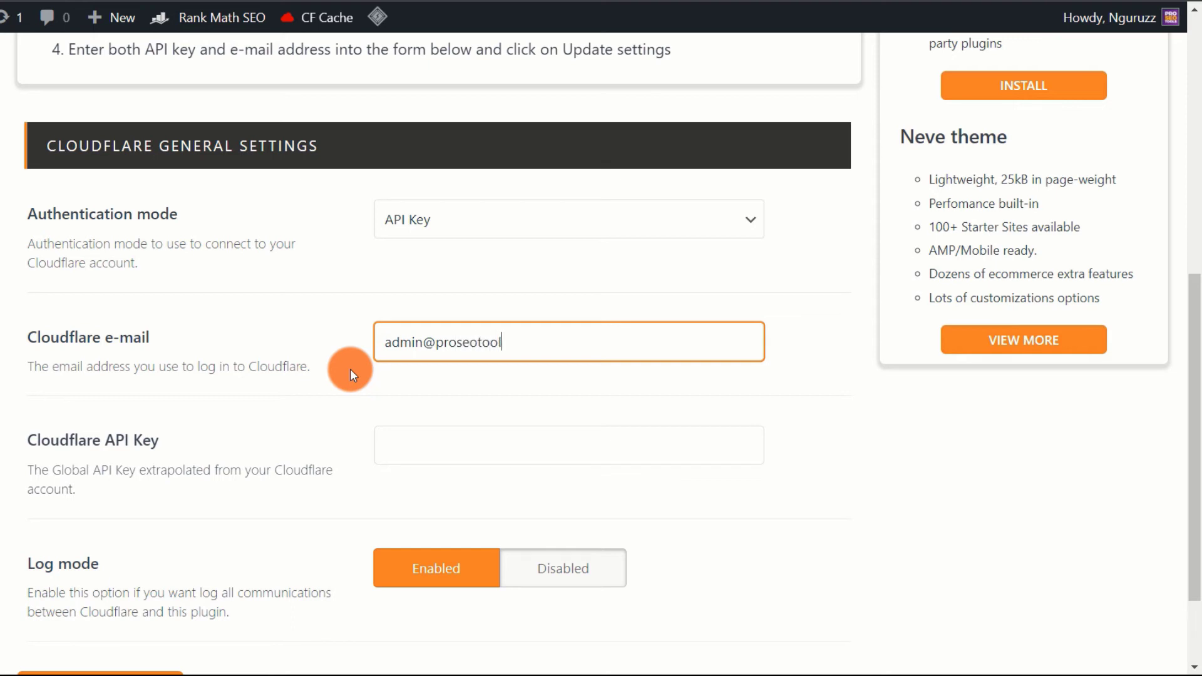
- Paste the Cloudflare global API key and update the settings
key("Tab")
key("ctrl+v")
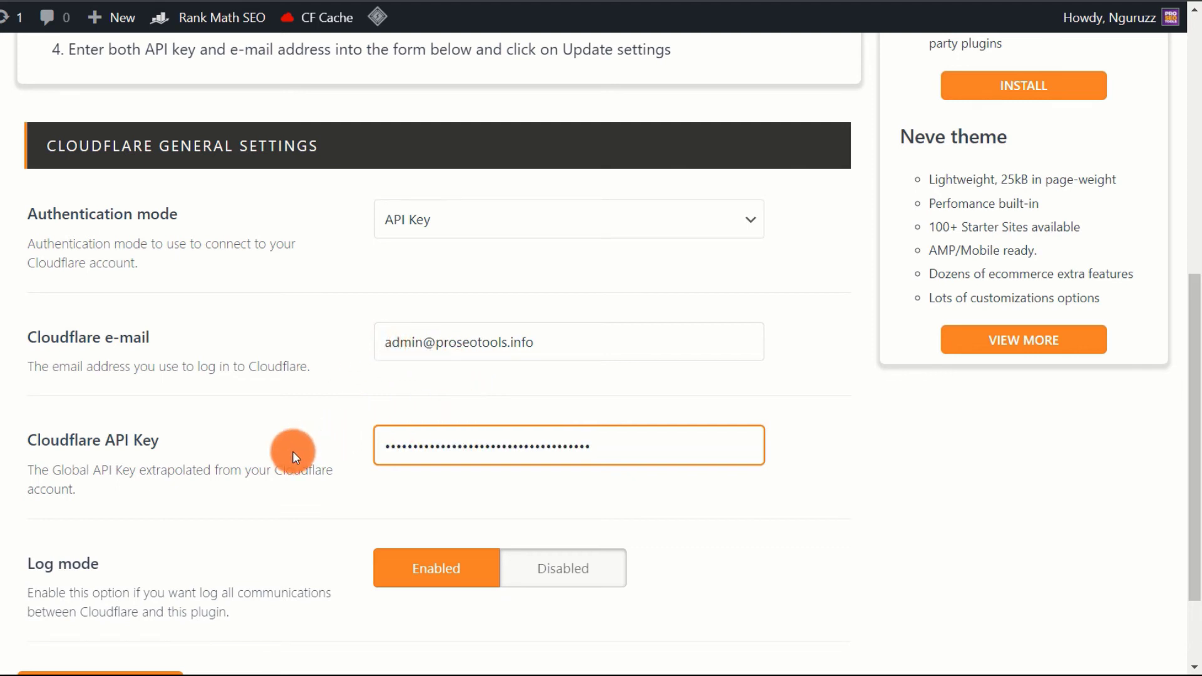
scroll(282, 466, "down", 2)
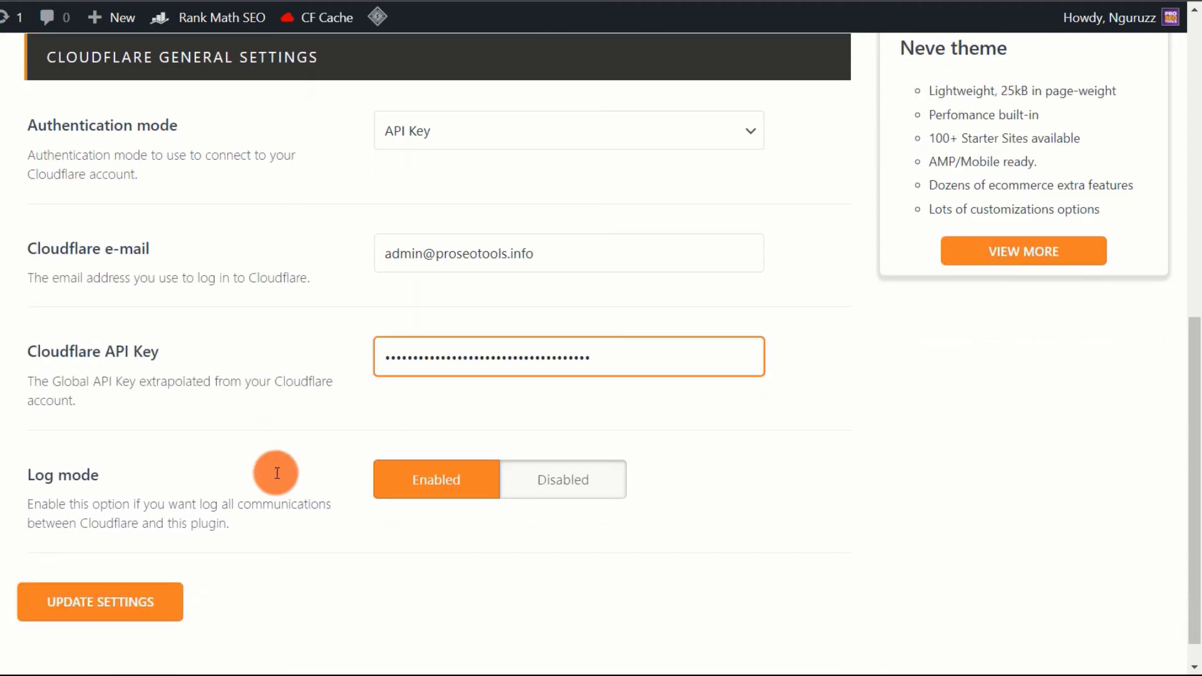
scroll(262, 216, "up", 4)
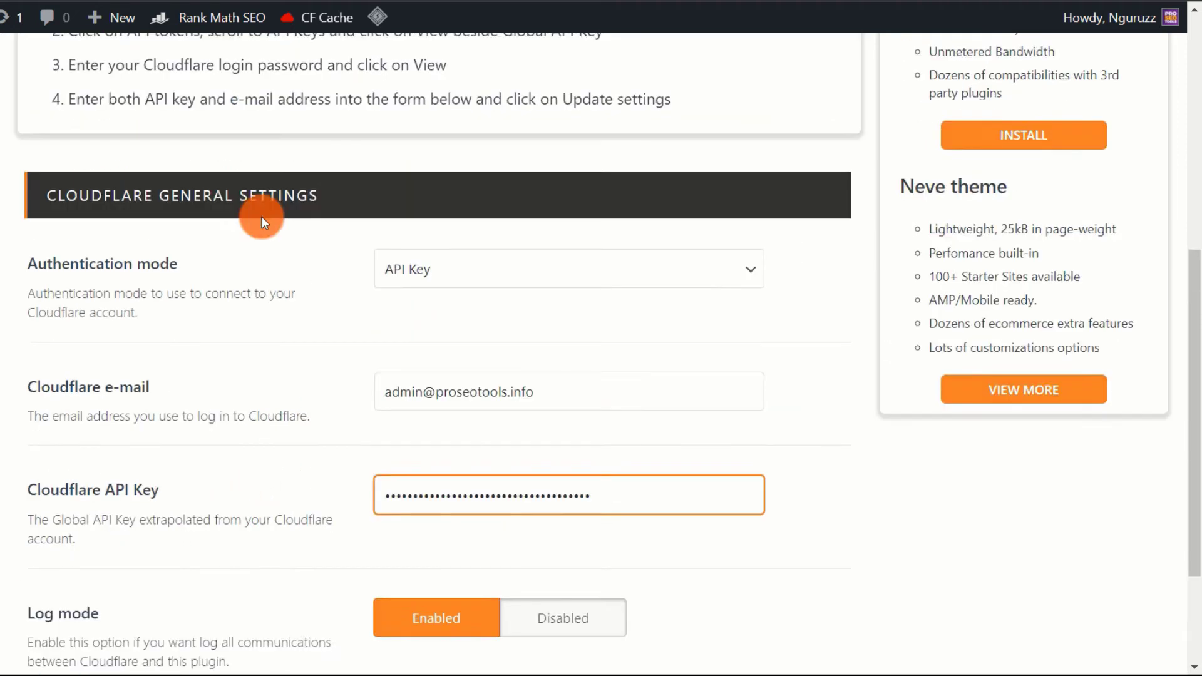
scroll(261, 216, "down", 5)
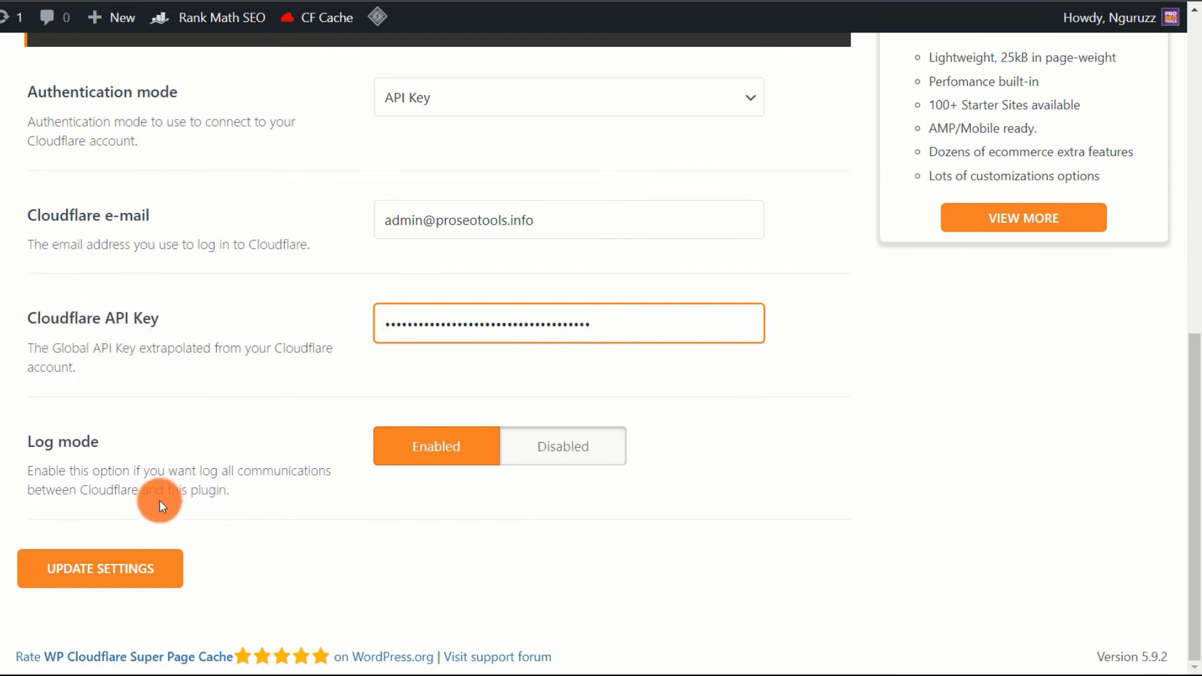
left_click(109, 562)
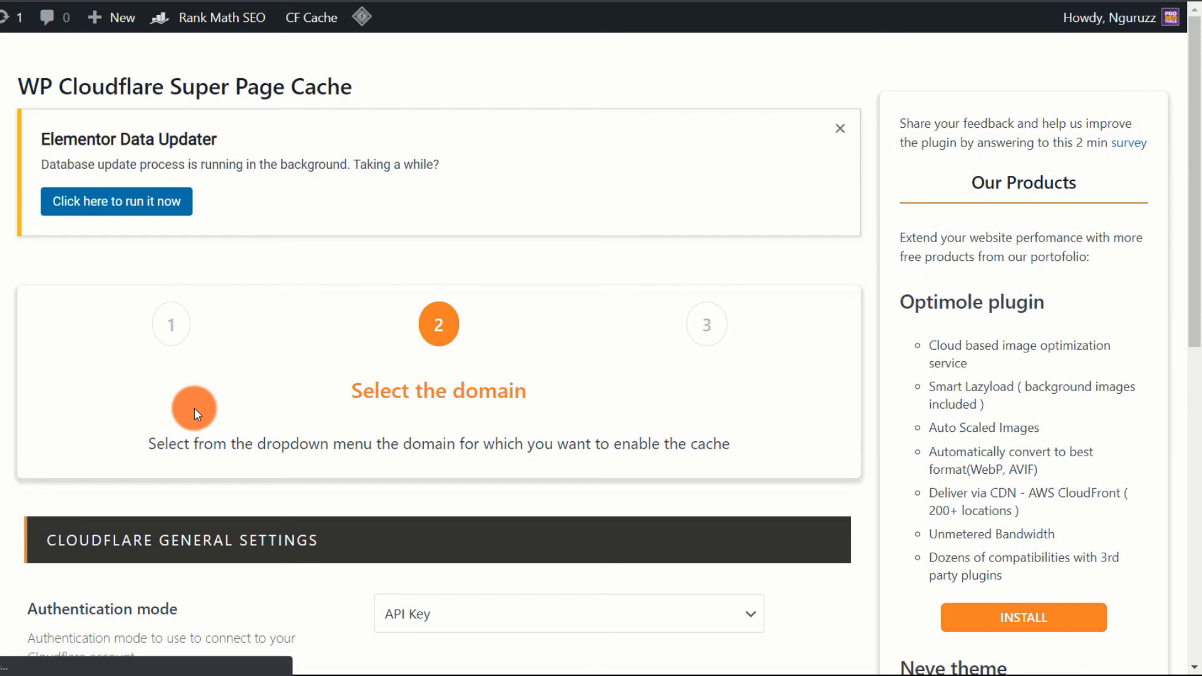
- Choose proseotools.info as the Cloudflare domain name and update the settings
scroll(332, 389, "down", 1)
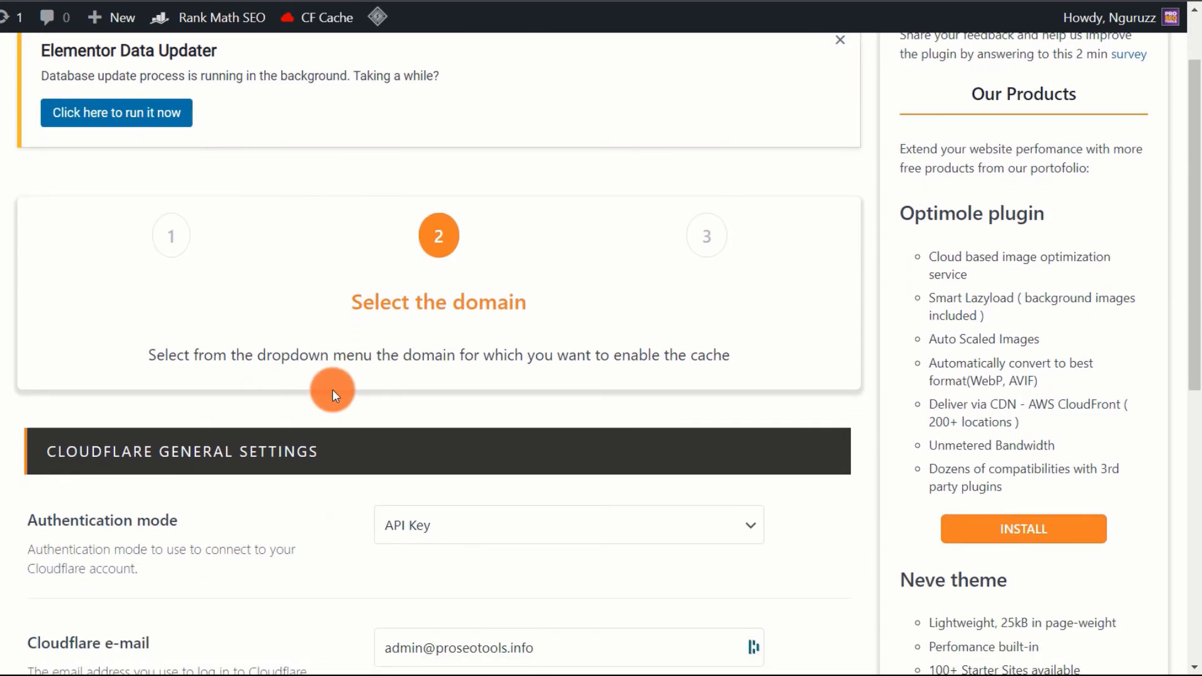
scroll(332, 389, "down", 5)
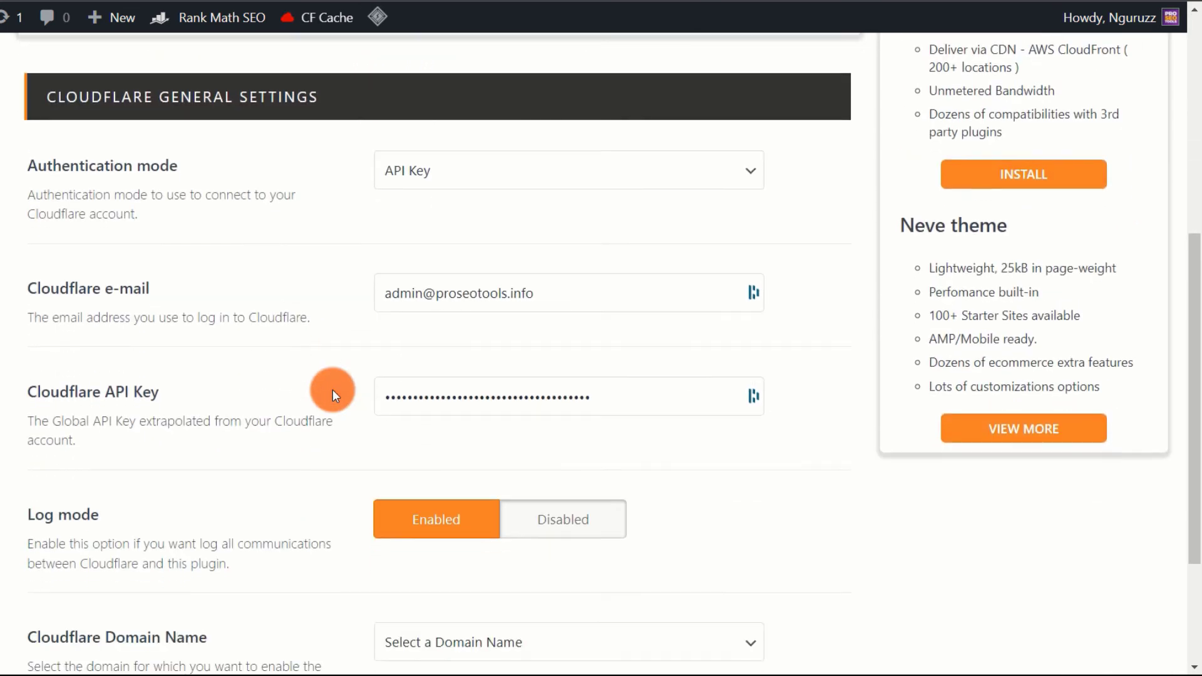
scroll(333, 388, "down", 1)
scroll(333, 389, "down", 1)
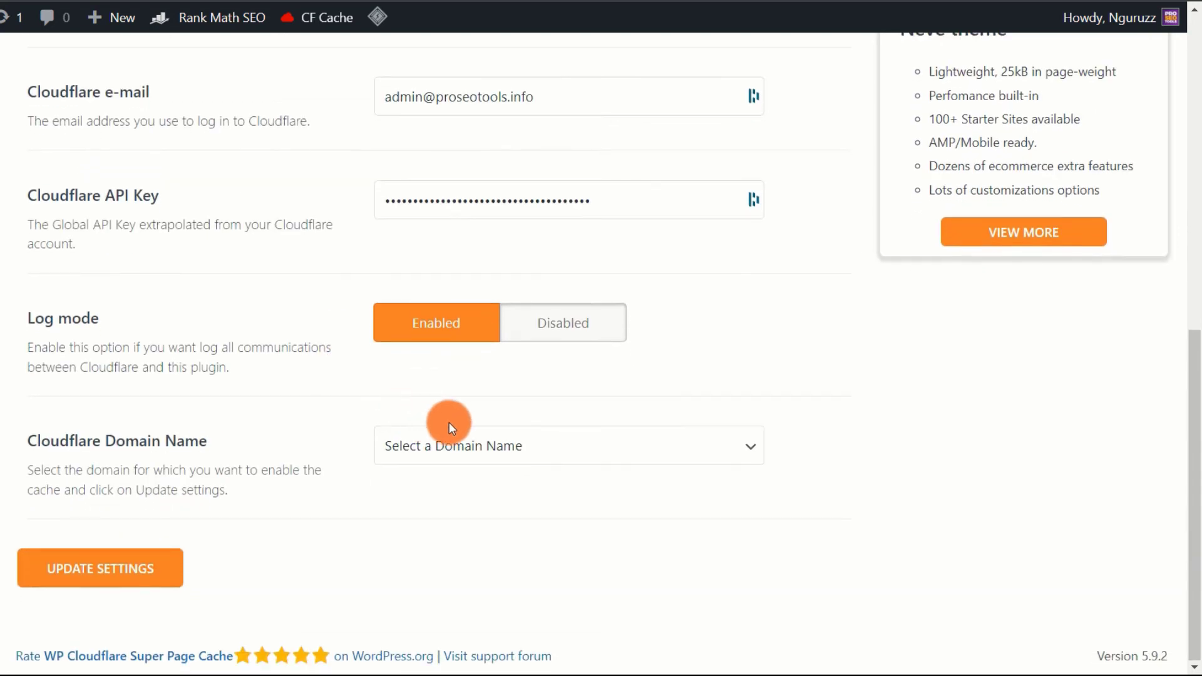
scroll(252, 348, "up", 5)
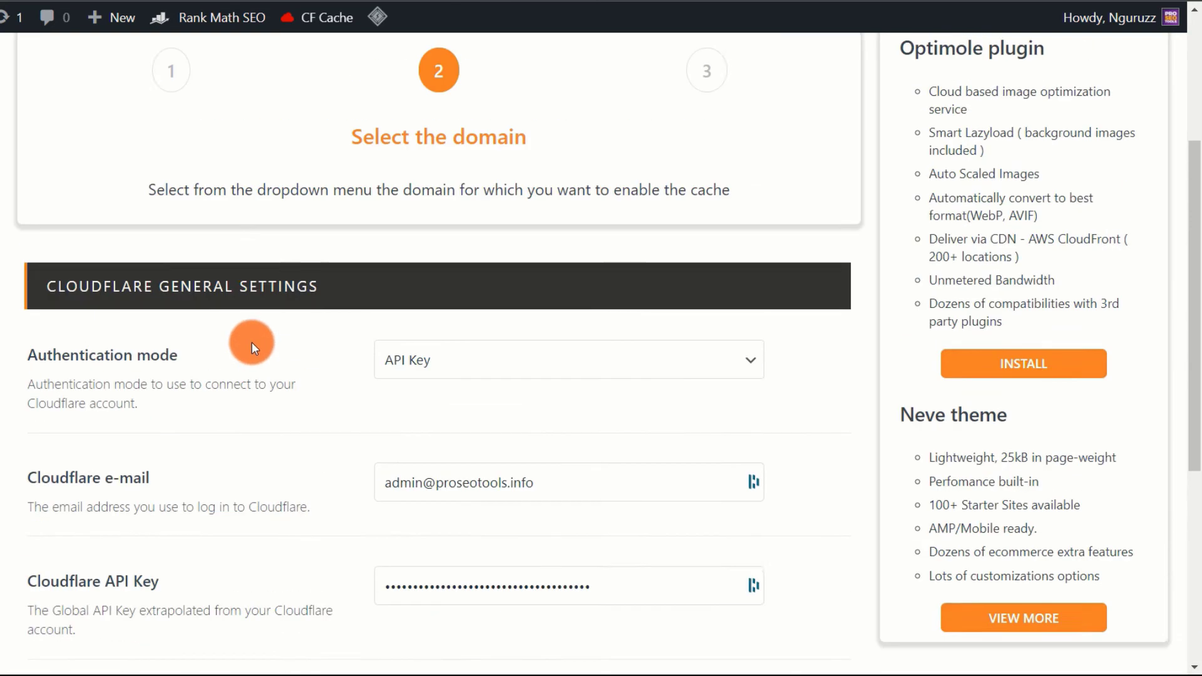
scroll(251, 341, "up", 2)
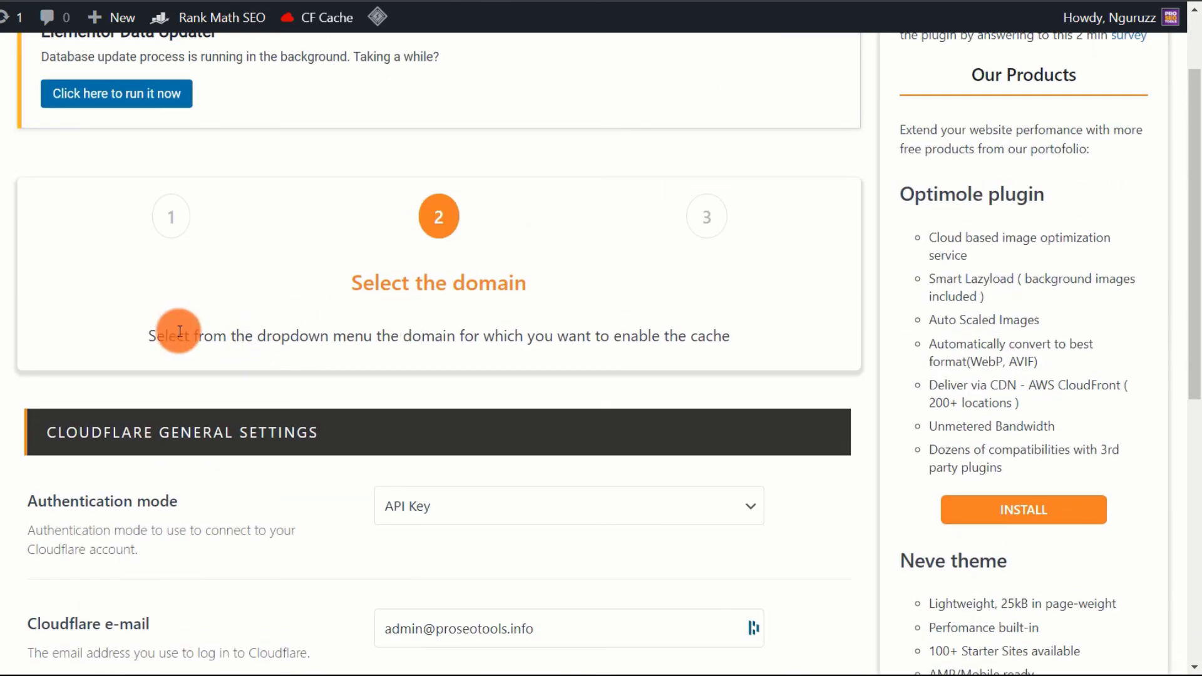
scroll(352, 324, "down", 6)
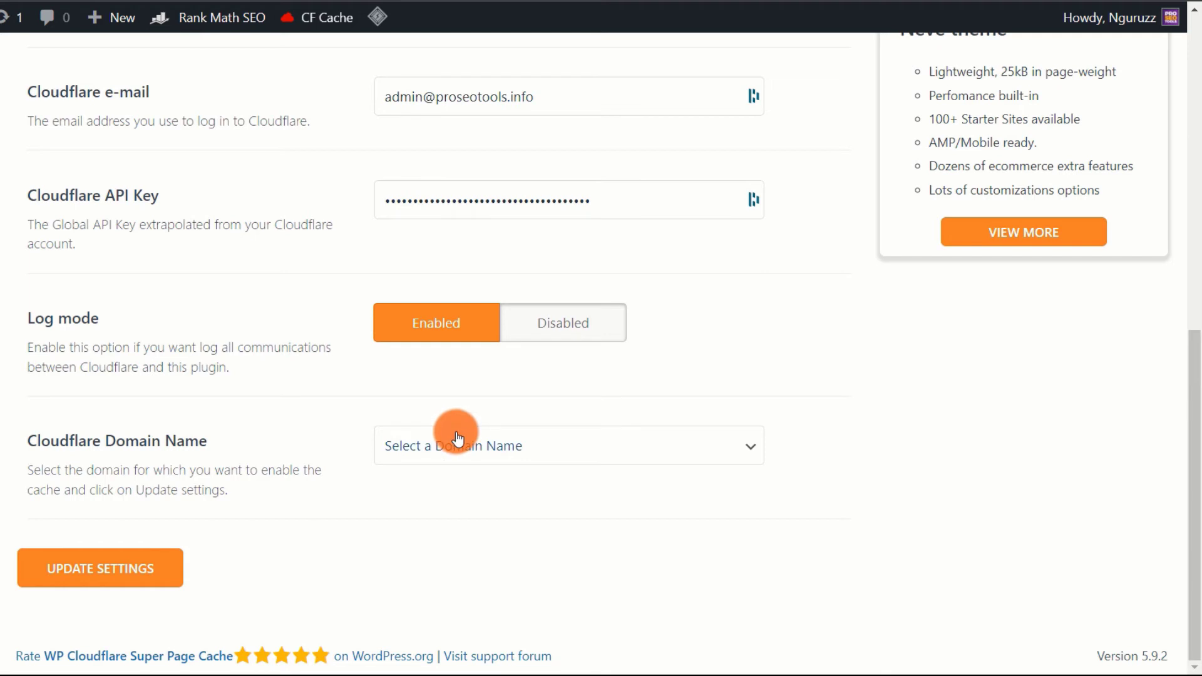
left_click(498, 447)
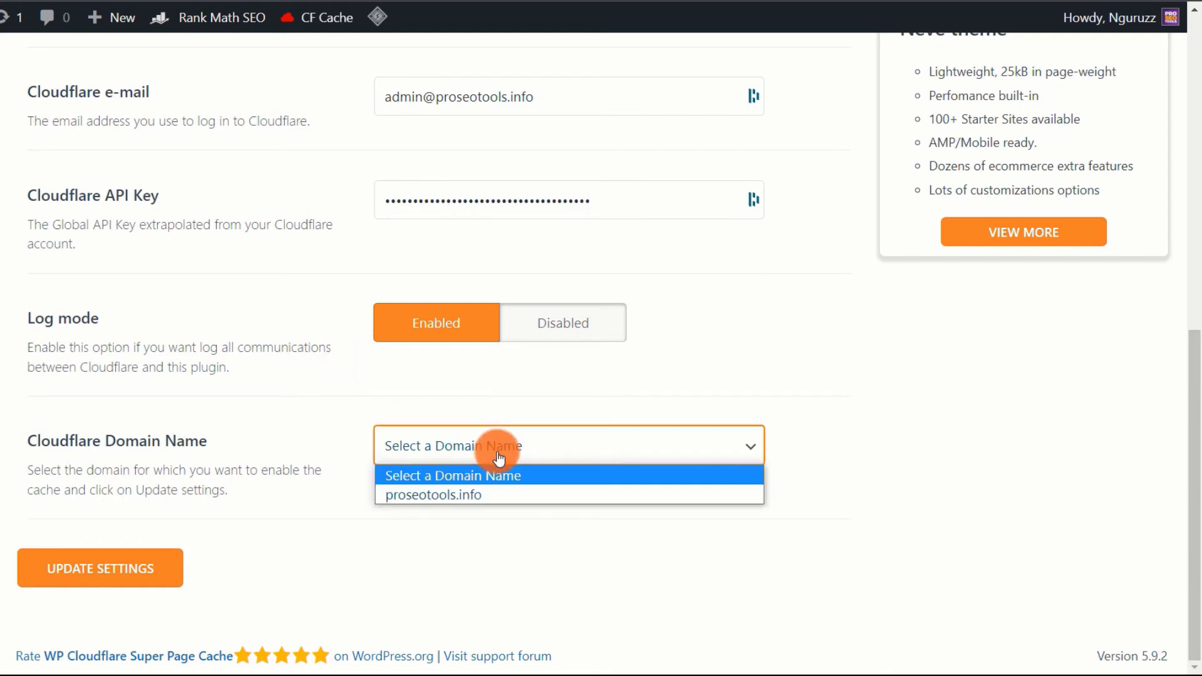
left_click(475, 495)
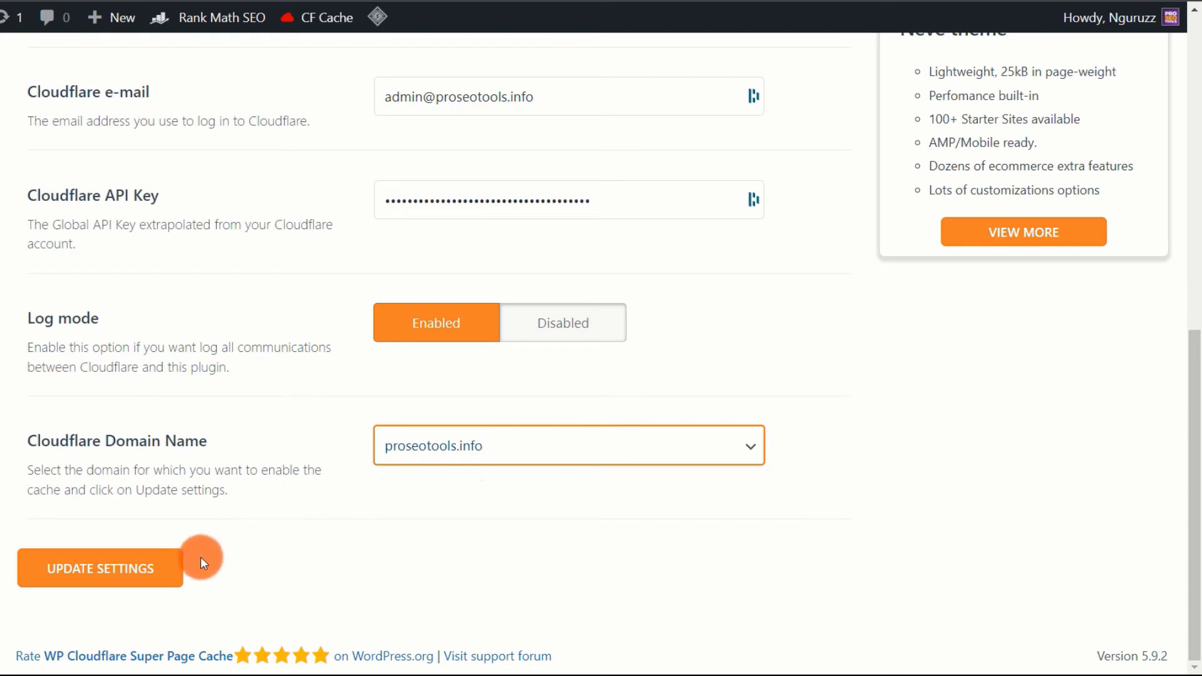
left_click(113, 571)
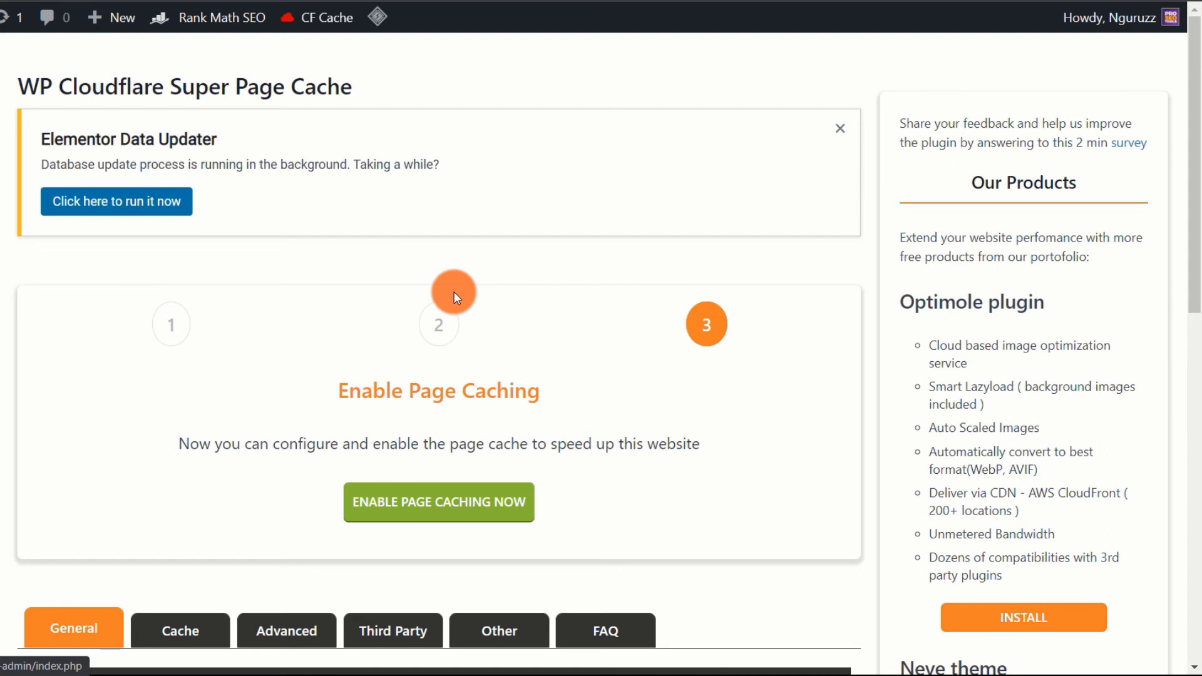
- Enable page caching and dismiss the 'Page cache enabled successfully' confirmation
left_click(443, 511)
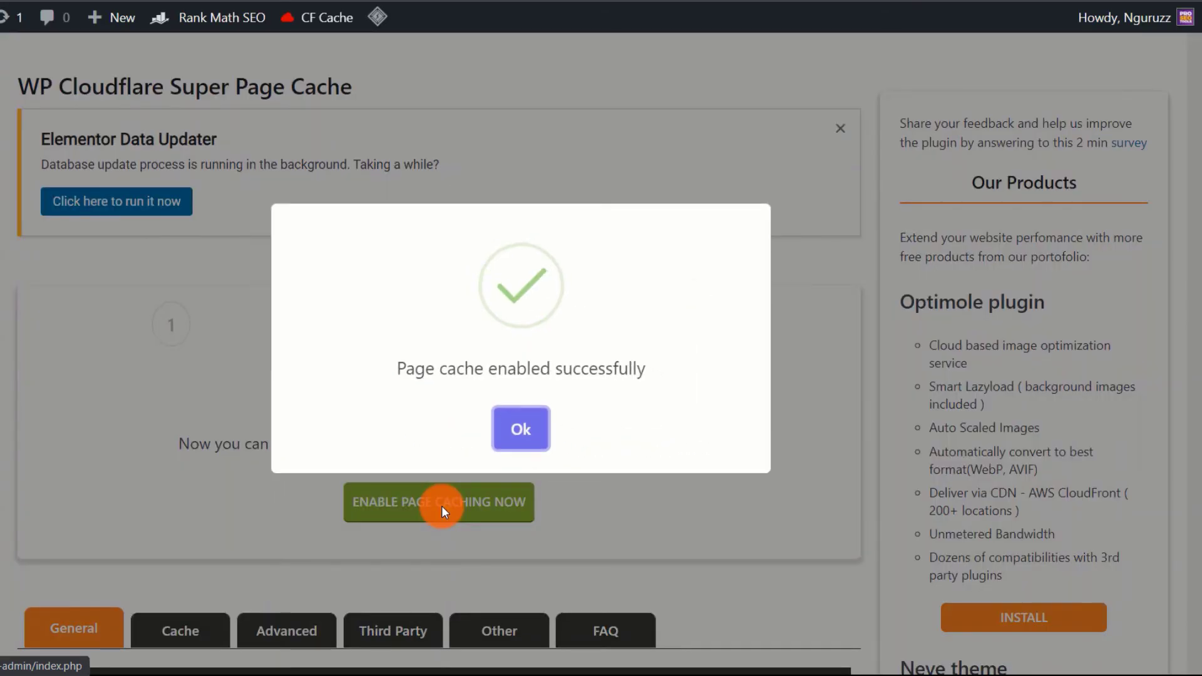
left_click(526, 430)
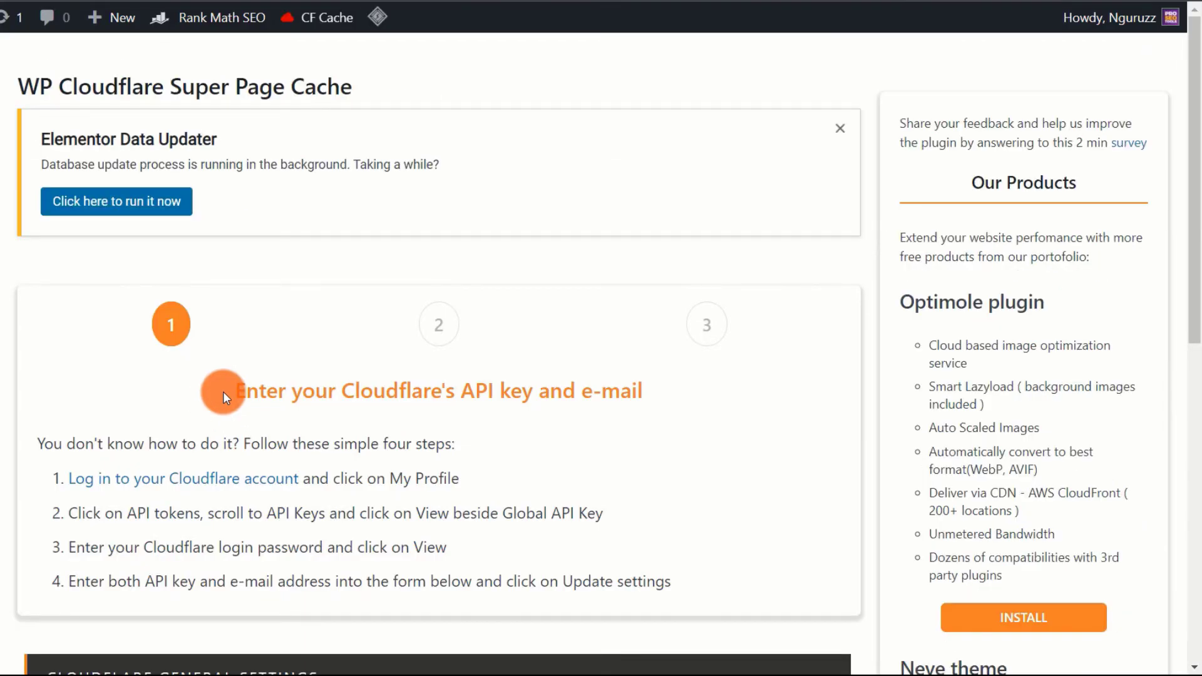
- Scroll through the Cloudflare General Settings form until the 'Settings updated successfully' page appears
scroll(276, 390, "down", 4)
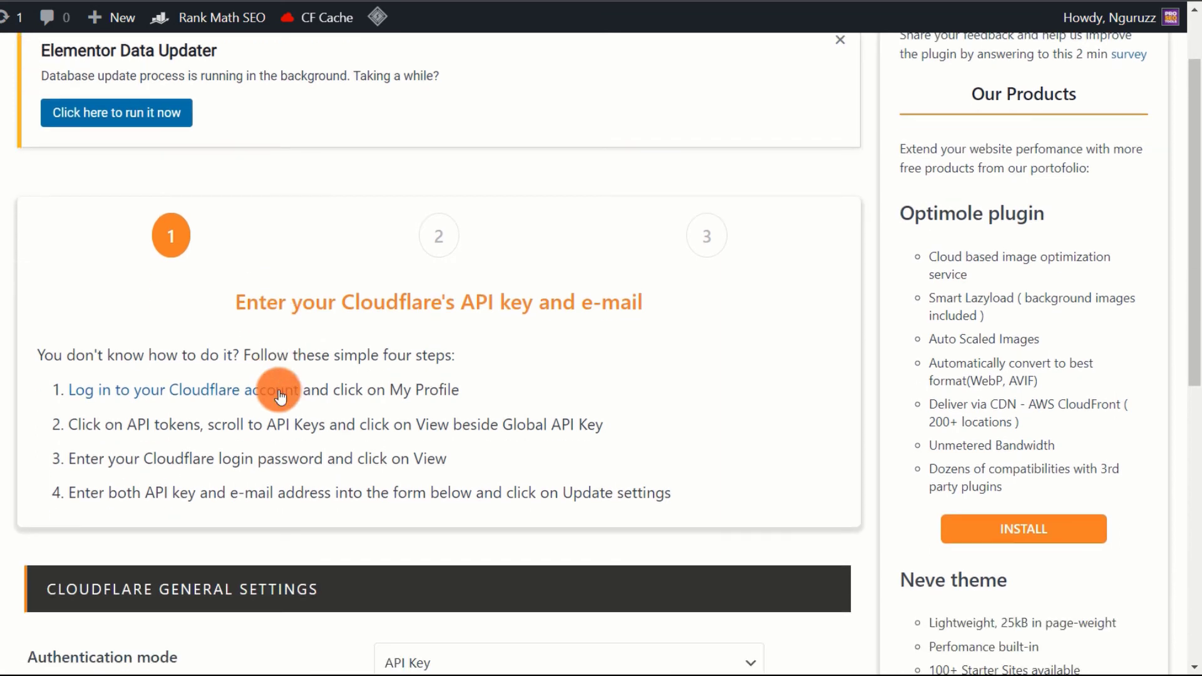
scroll(278, 395, "down", 1)
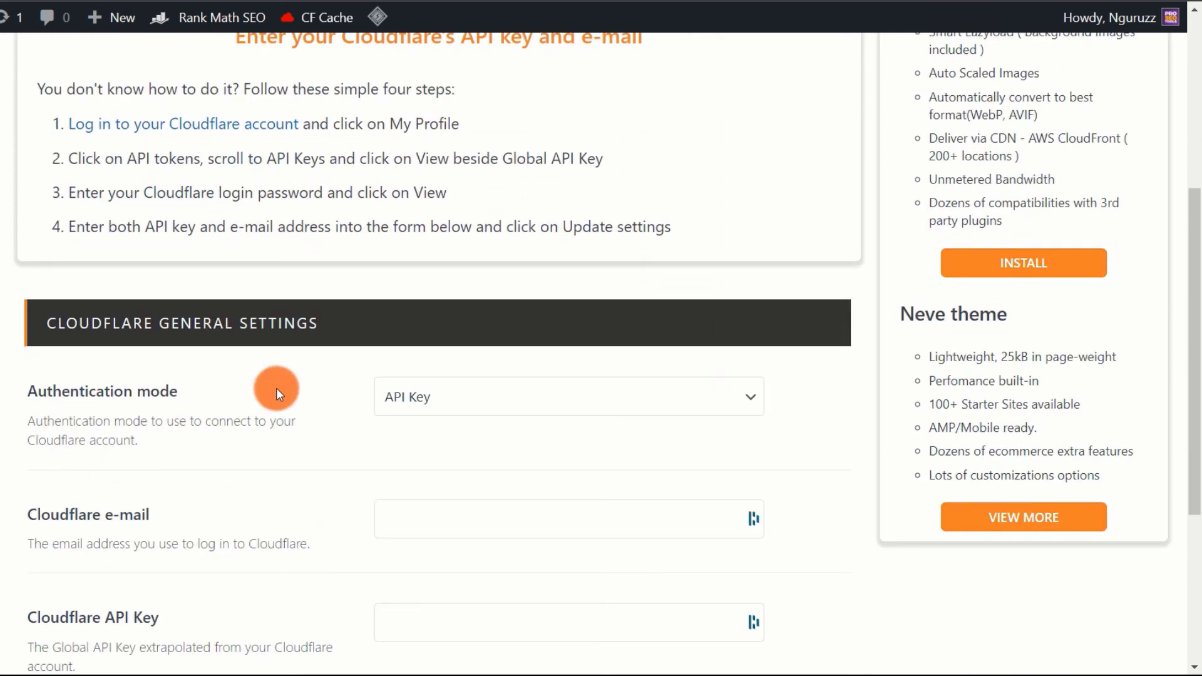
scroll(277, 388, "up", 4)
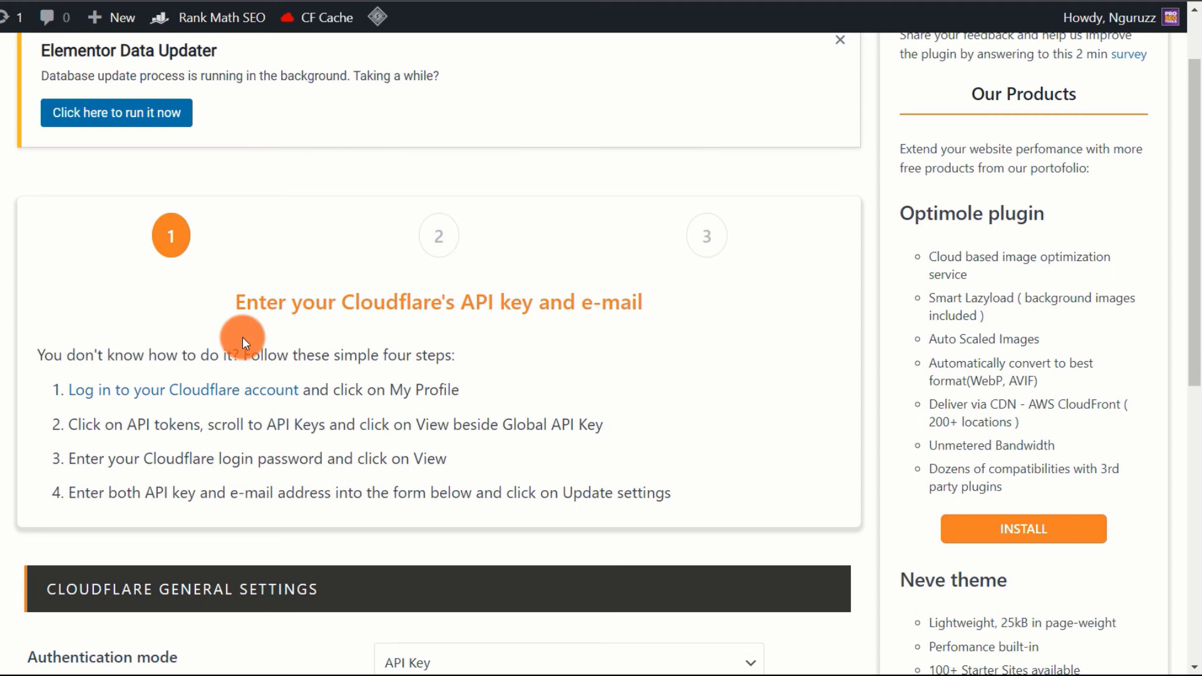
scroll(242, 337, "down", 5)
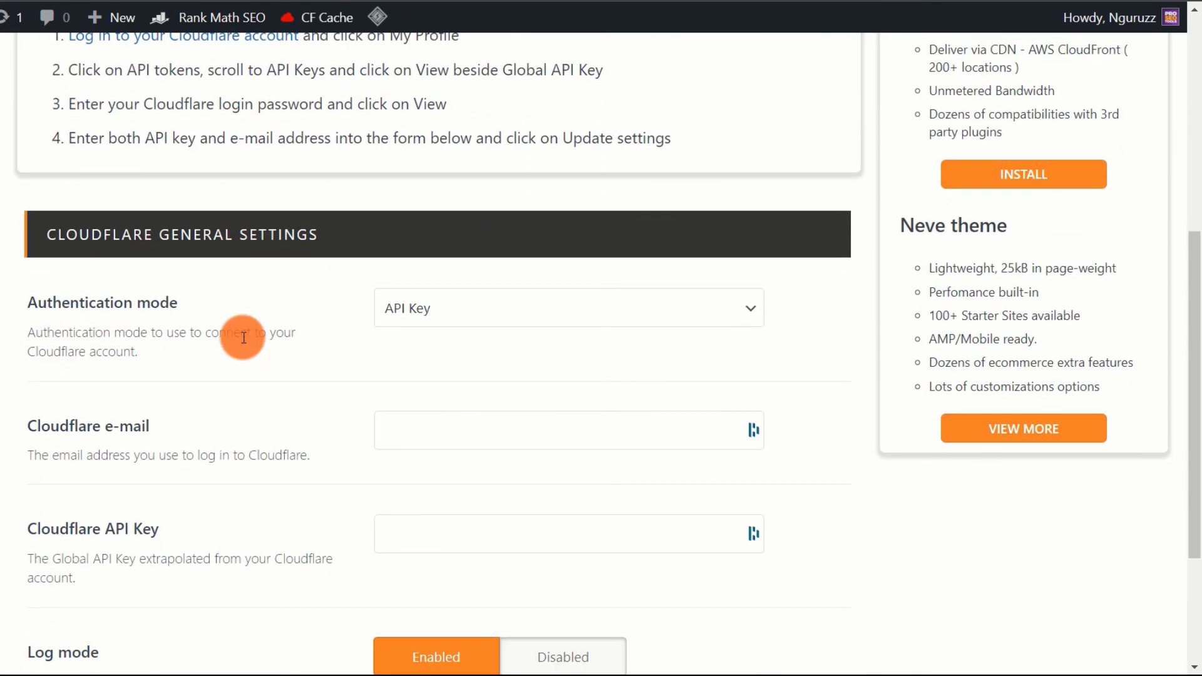
scroll(244, 337, "down", 1)
scroll(243, 337, "down", 1)
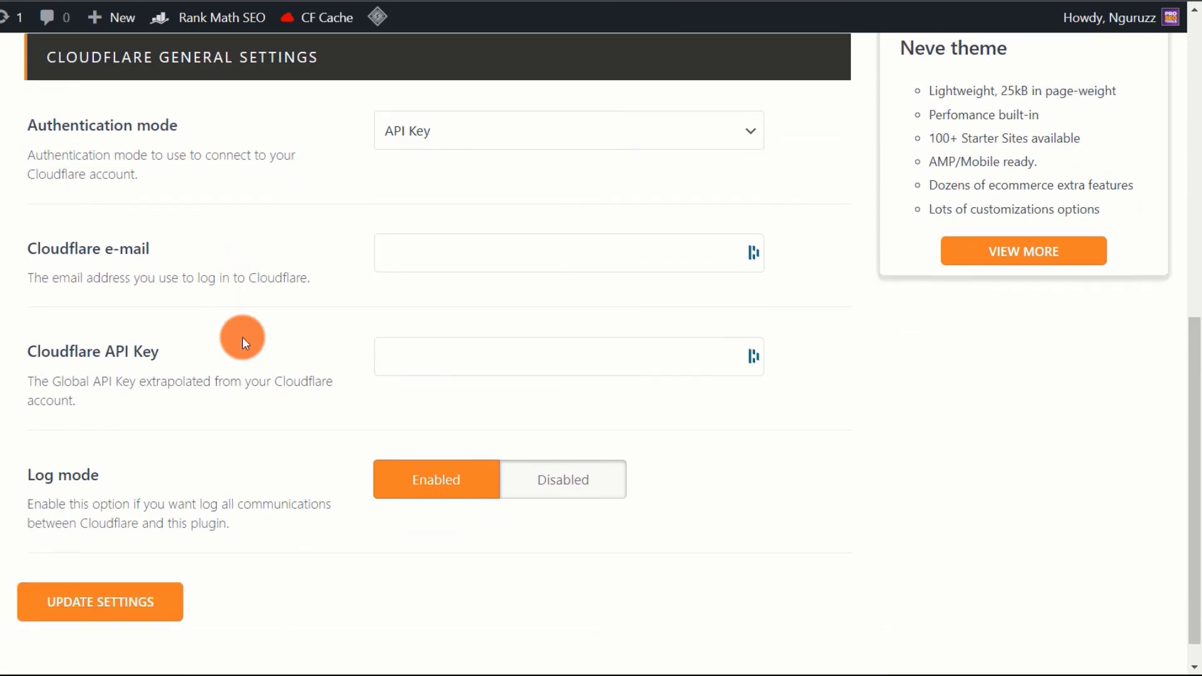
scroll(242, 336, "up", 1)
scroll(241, 337, "up", 1)
scroll(242, 337, "up", 5)
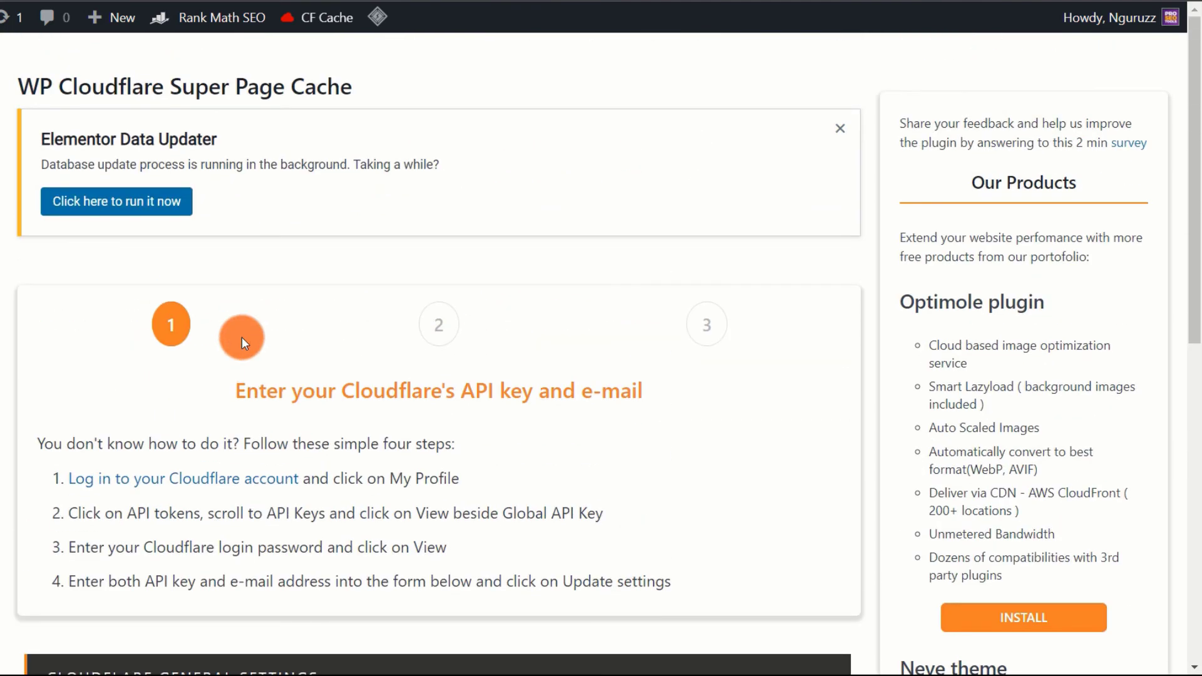
scroll(242, 337, "down", 6)
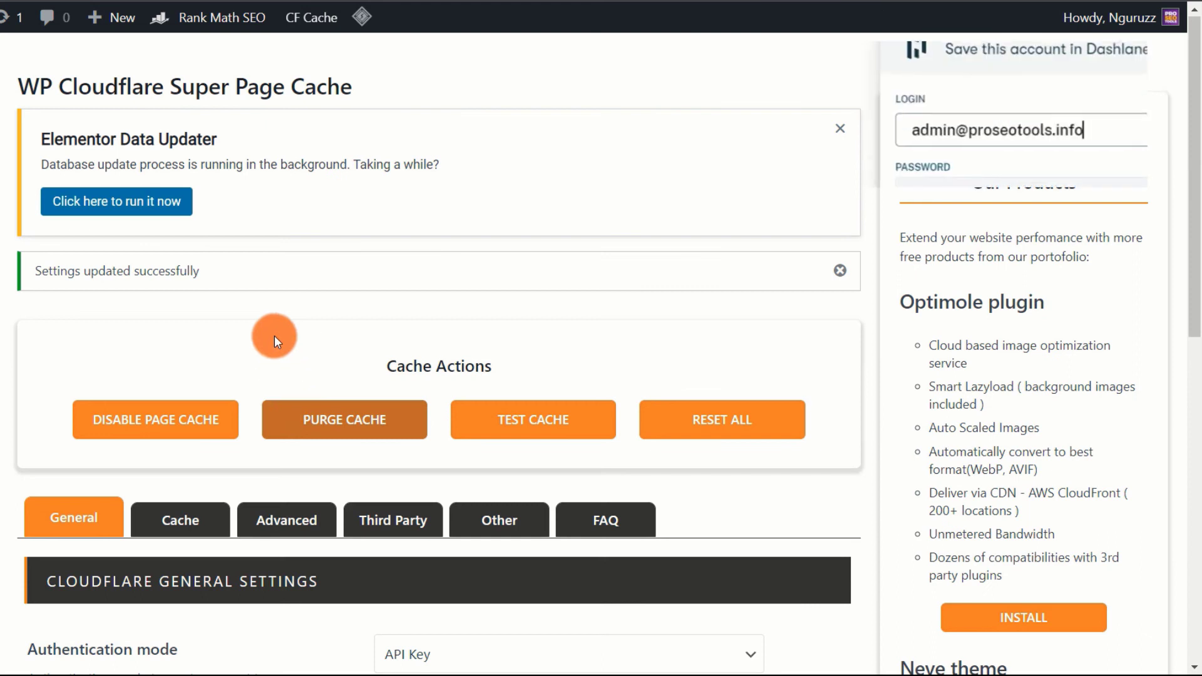
scroll(274, 336, "down", 1)
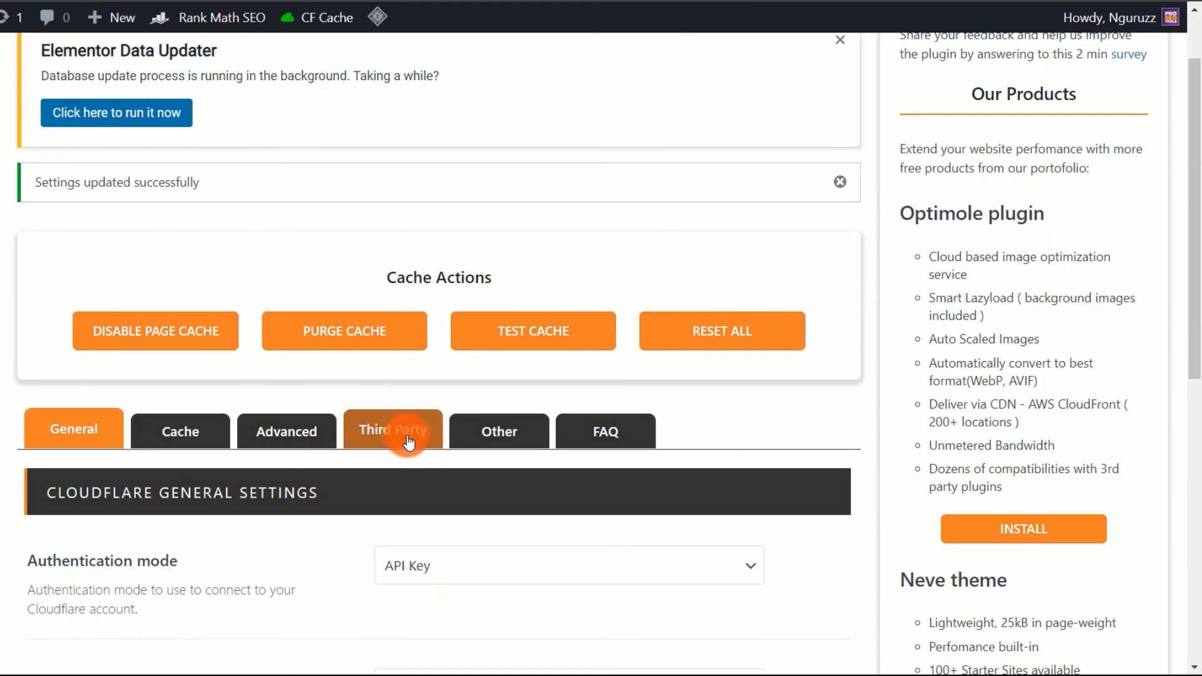
left_click(408, 439)
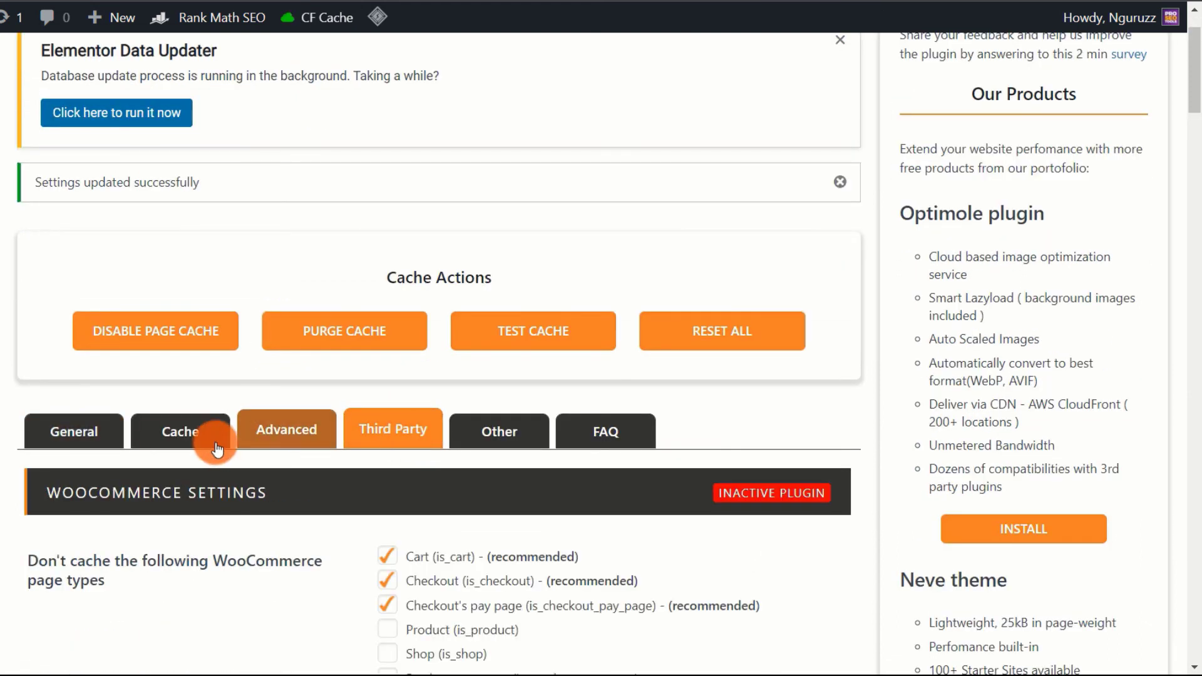
scroll(214, 442, "down", 5)
scroll(234, 392, "down", 10)
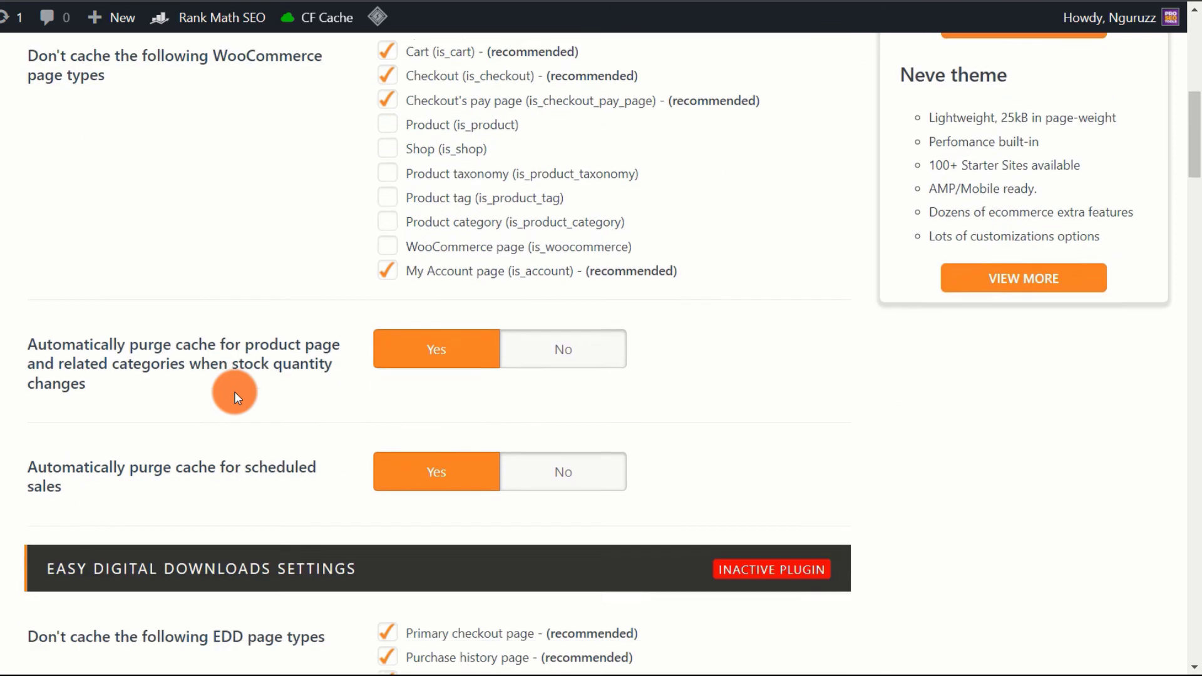
scroll(234, 392, "down", 3)
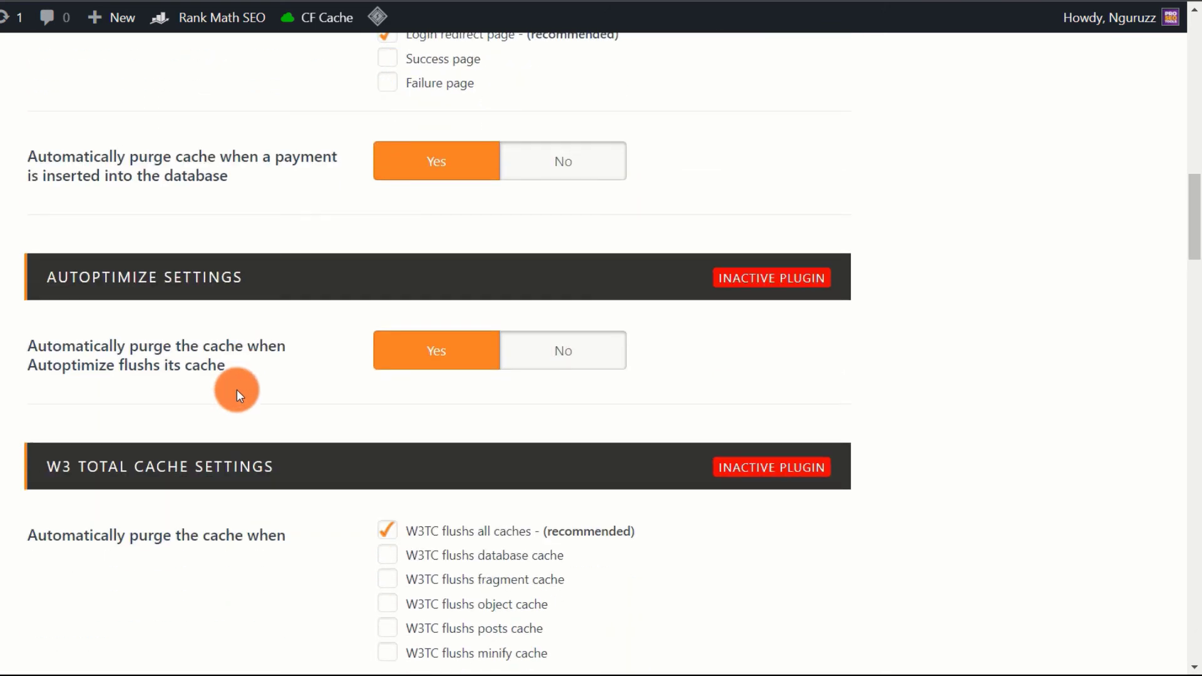
scroll(237, 389, "down", 3)
scroll(237, 389, "down", 3)
scroll(237, 390, "down", 7)
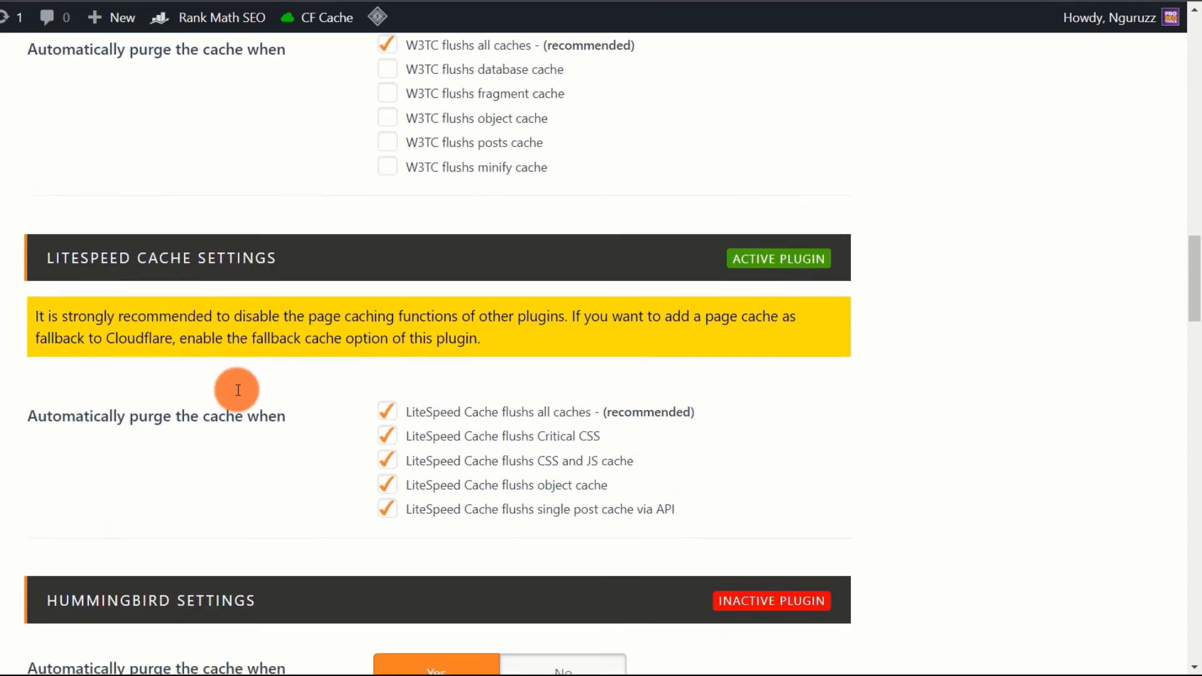
scroll(237, 390, "down", 5)
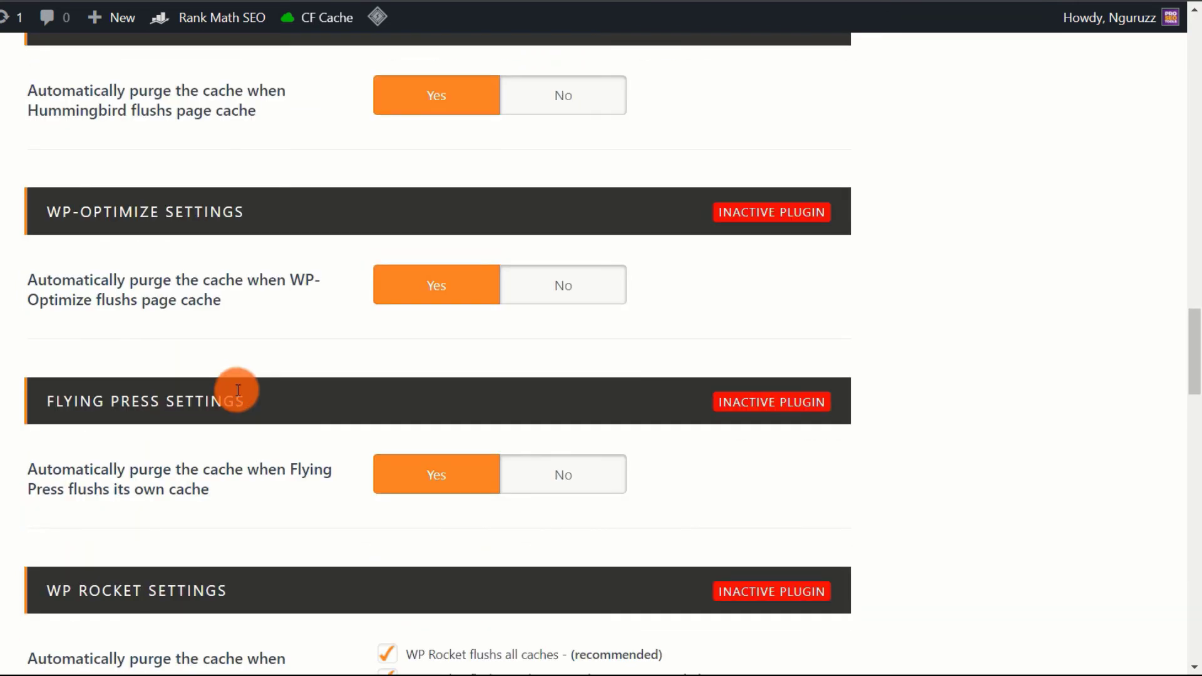
scroll(237, 390, "down", 5)
scroll(237, 389, "down", 6)
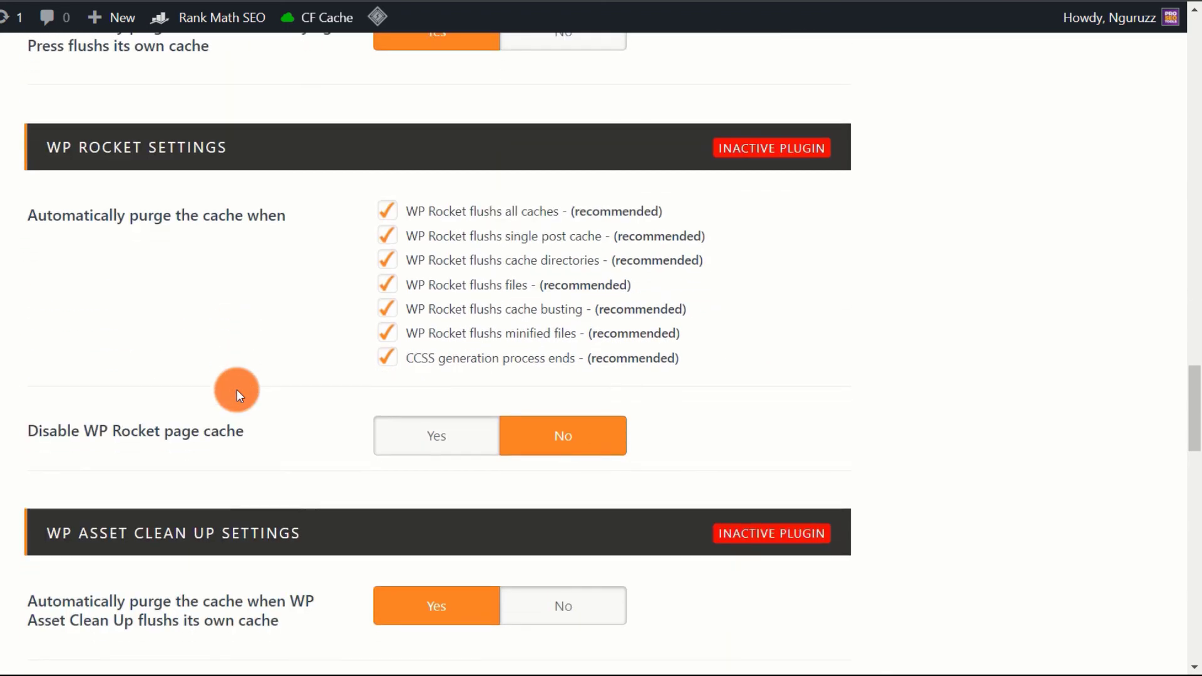
scroll(237, 389, "down", 7)
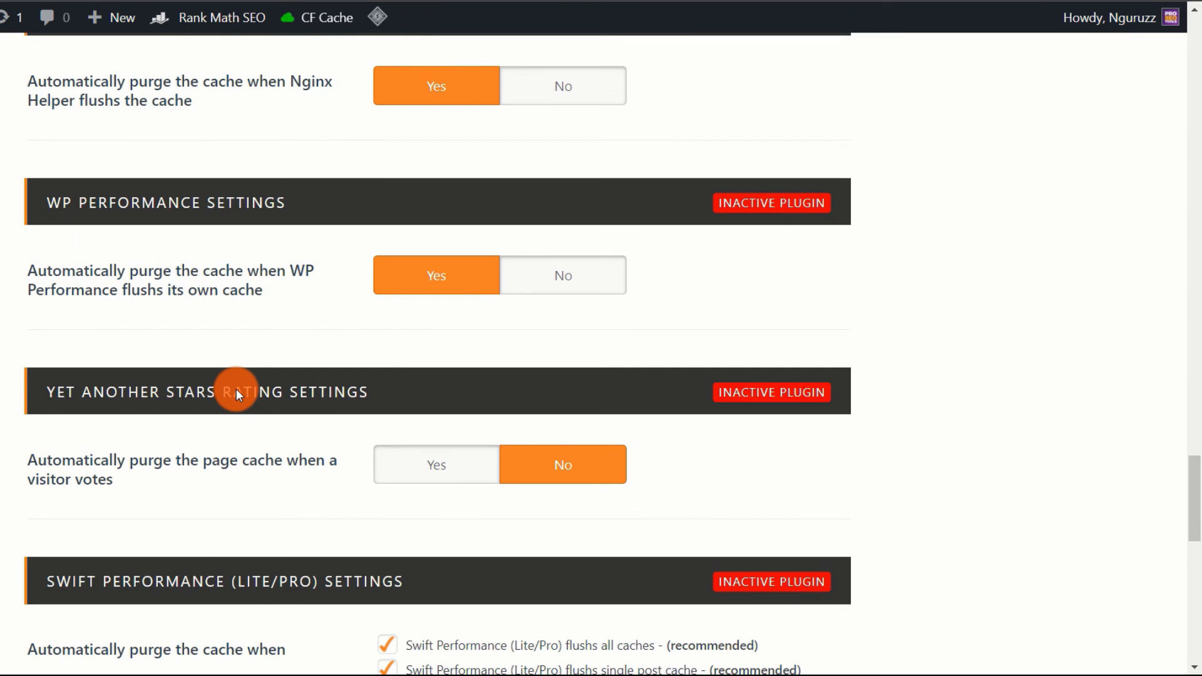
scroll(235, 392, "down", 3)
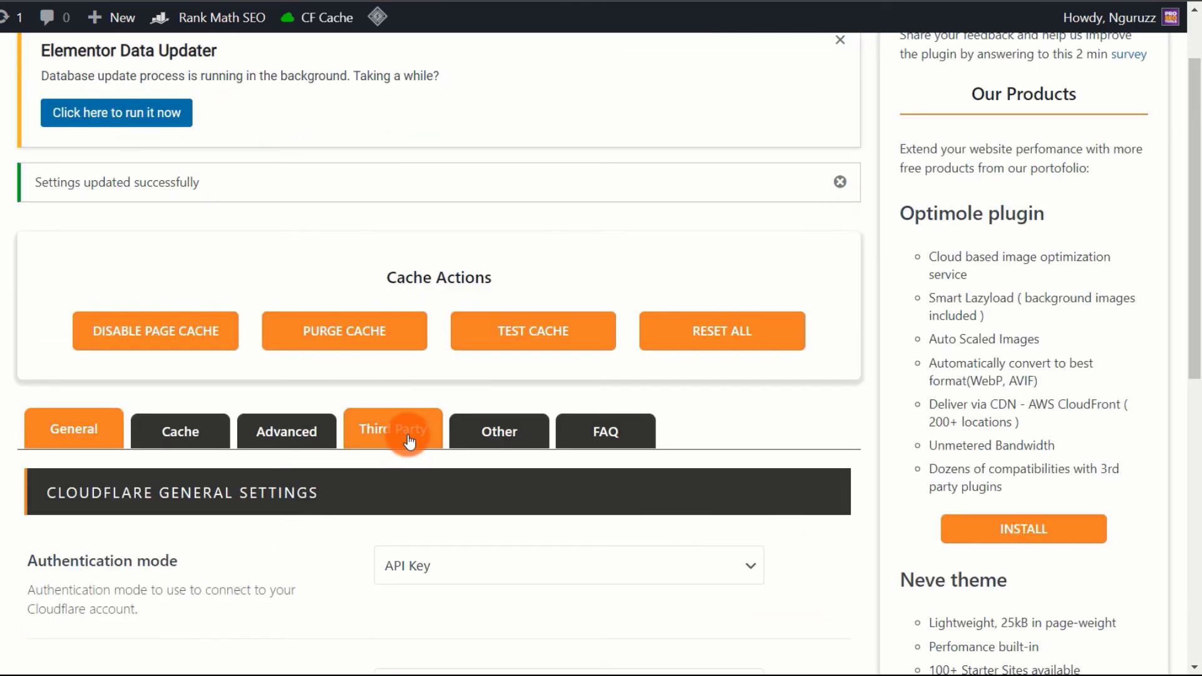
- Review the Third Party tab's LiteSpeed Cache section and open the LiteSpeed Cache settings page
left_click(408, 440)
scroll(215, 442, "down", 4)
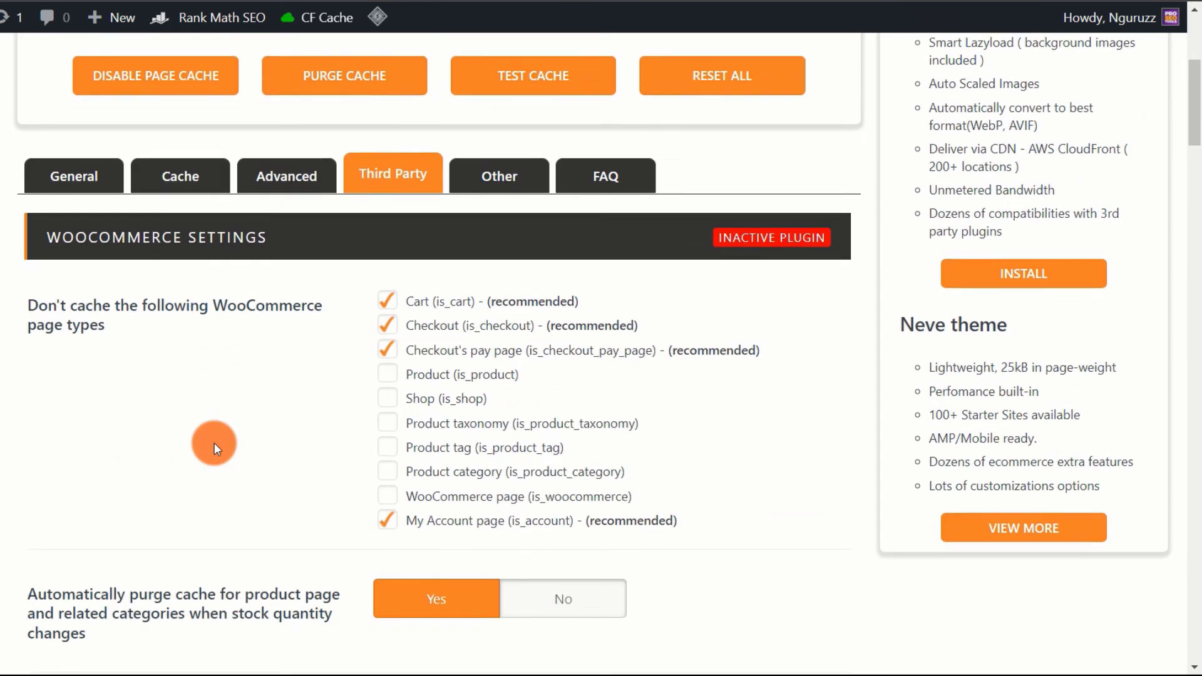
scroll(214, 442, "down", 15)
scroll(226, 528, "up", 6)
scroll(230, 533, "up", 8)
scroll(231, 535, "up", 2)
scroll(236, 536, "down", 1)
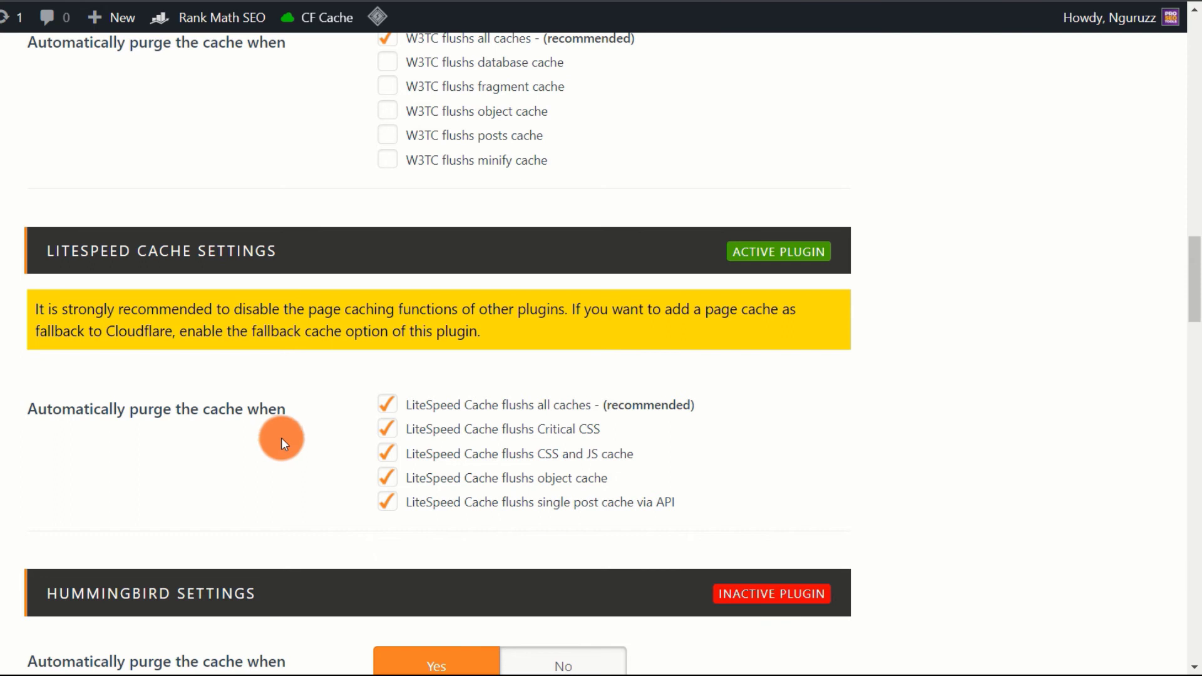
scroll(239, 436, "down", 1)
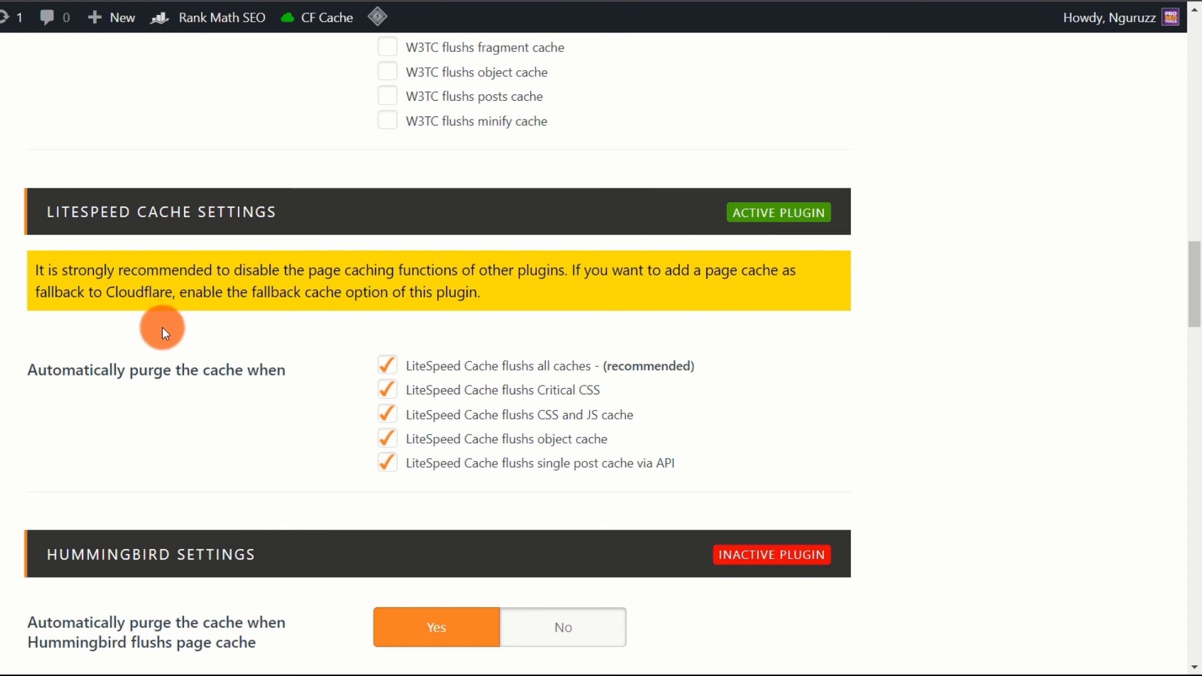
scroll(8, 376, "down", 1)
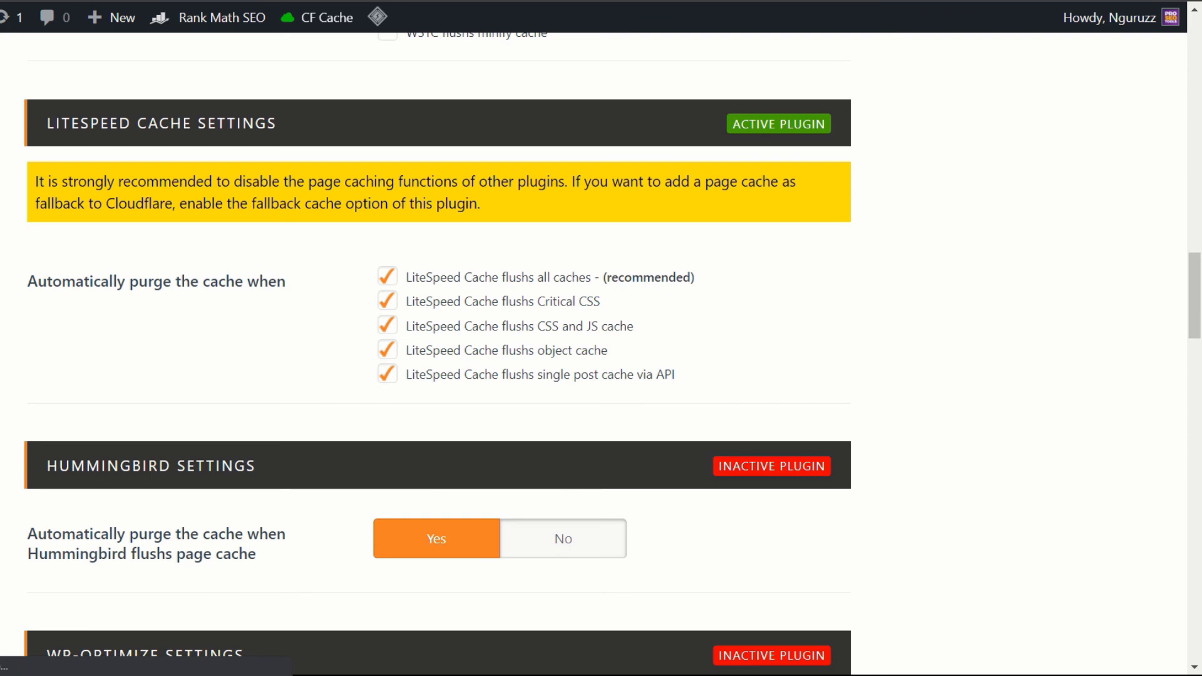
left_click(40, 552)
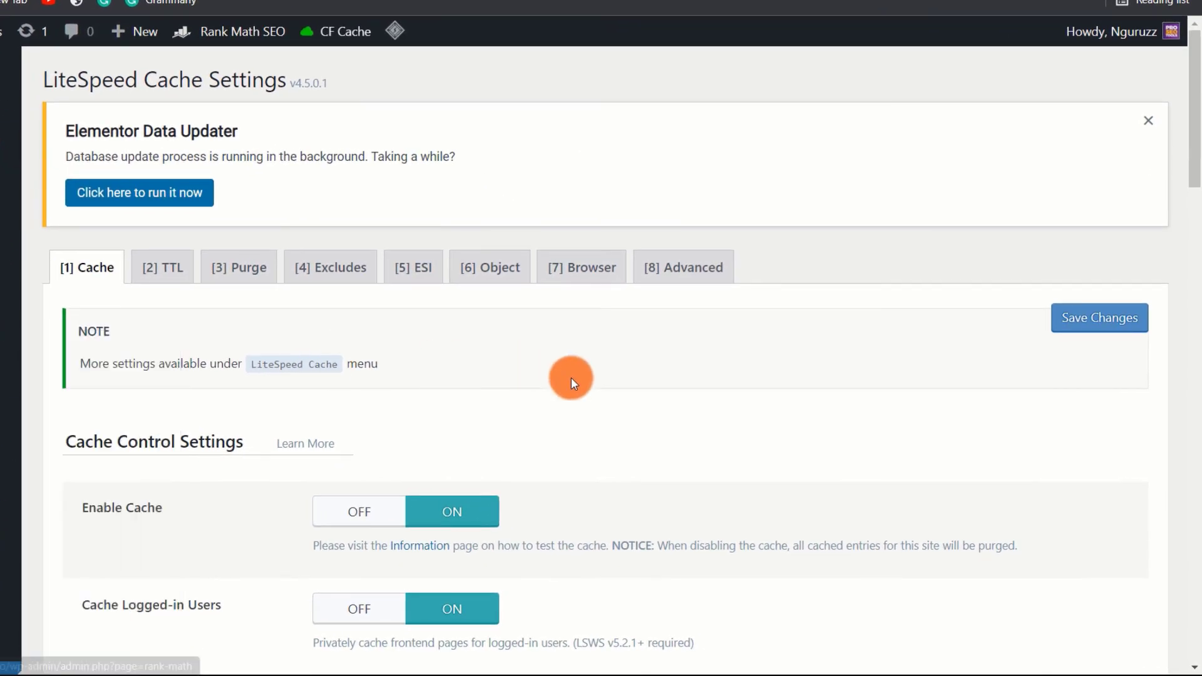
- Switch LiteSpeed Cache's Enable Cache off and save the changes
scroll(555, 447, "down", 1)
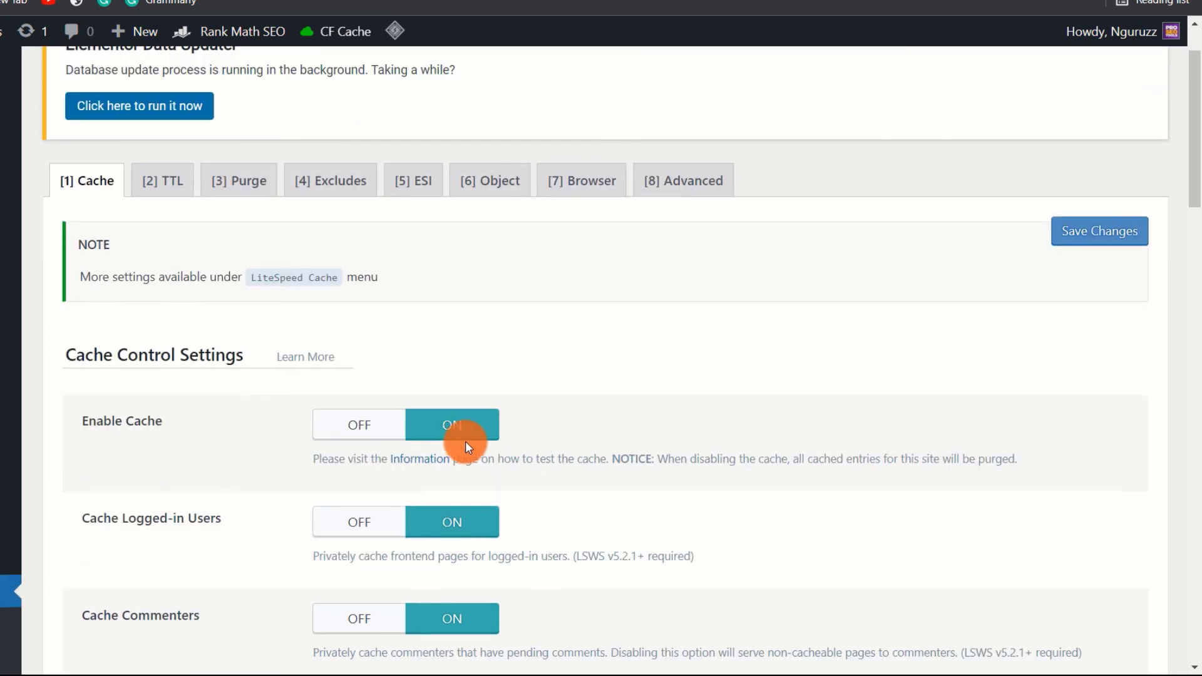
left_click(363, 432)
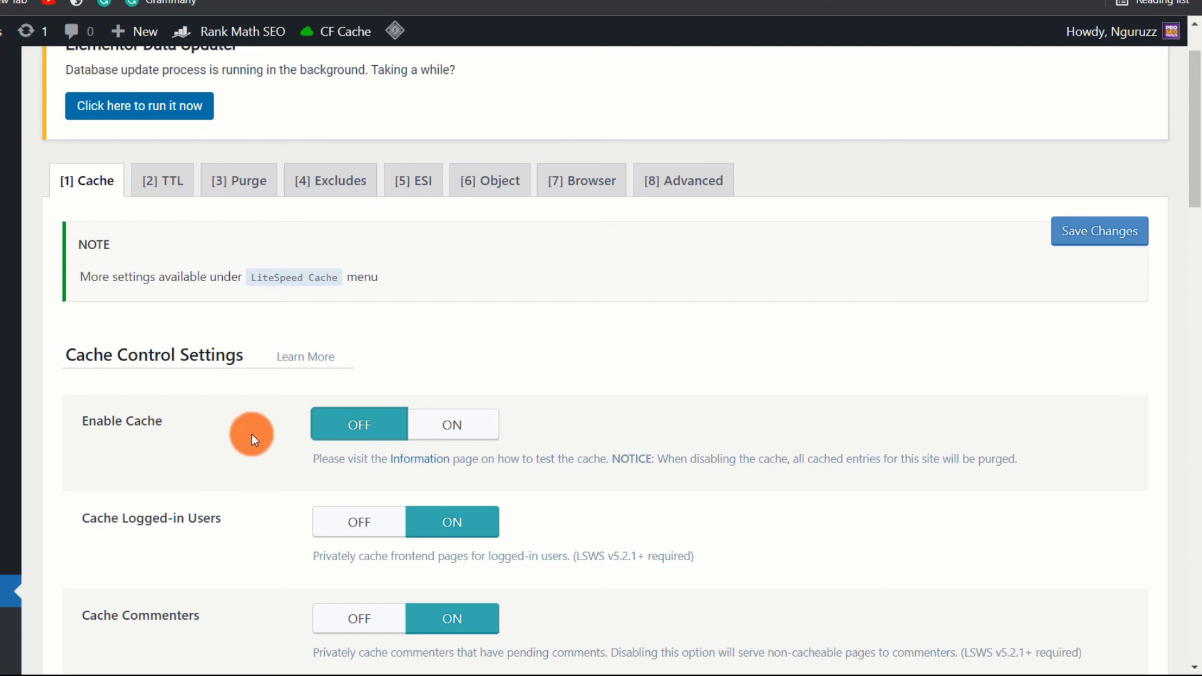
scroll(252, 434, "down", 2)
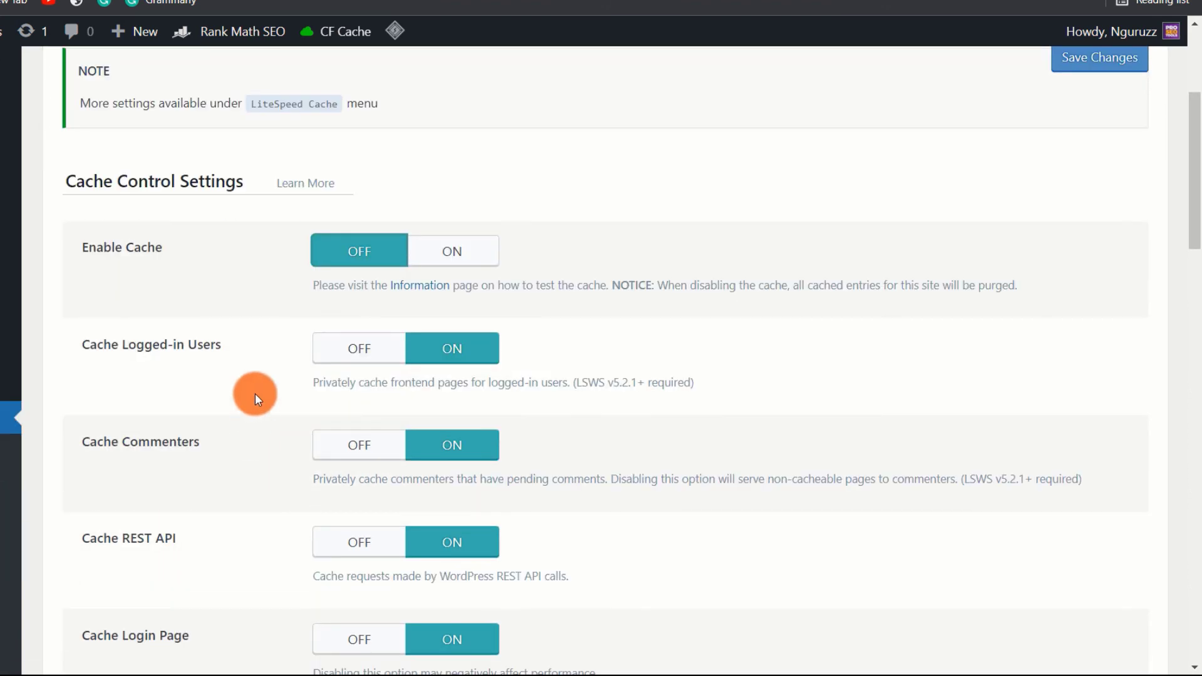
scroll(257, 393, "down", 8)
scroll(257, 392, "down", 12)
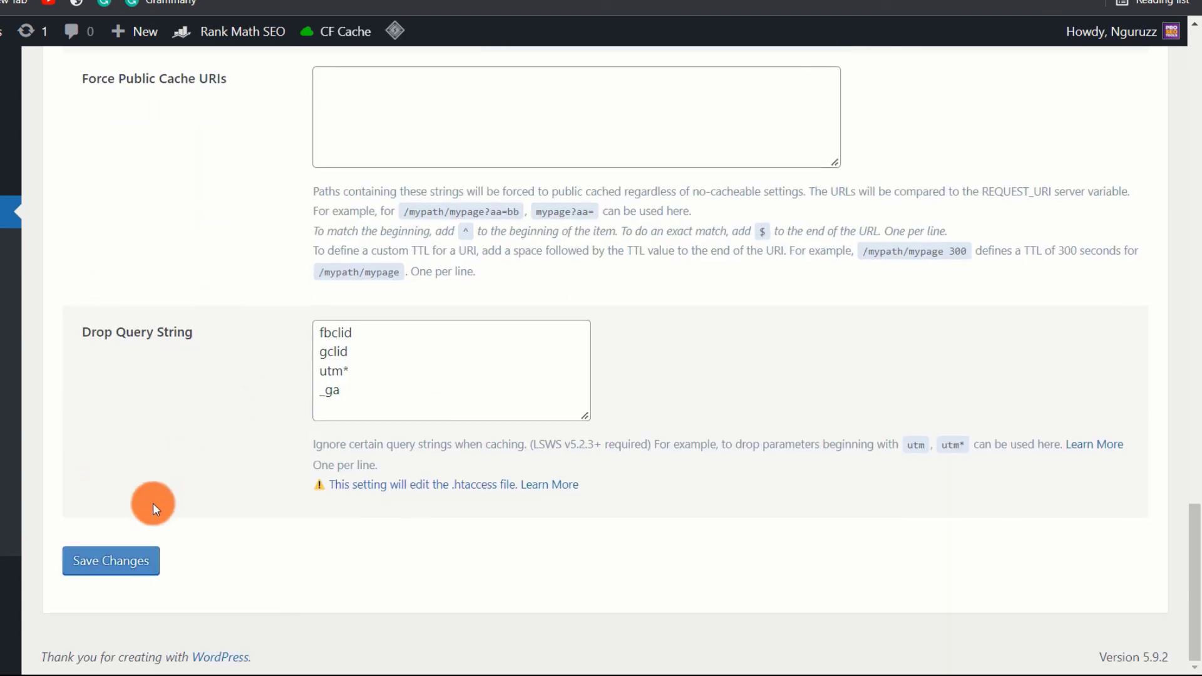
left_click(114, 563)
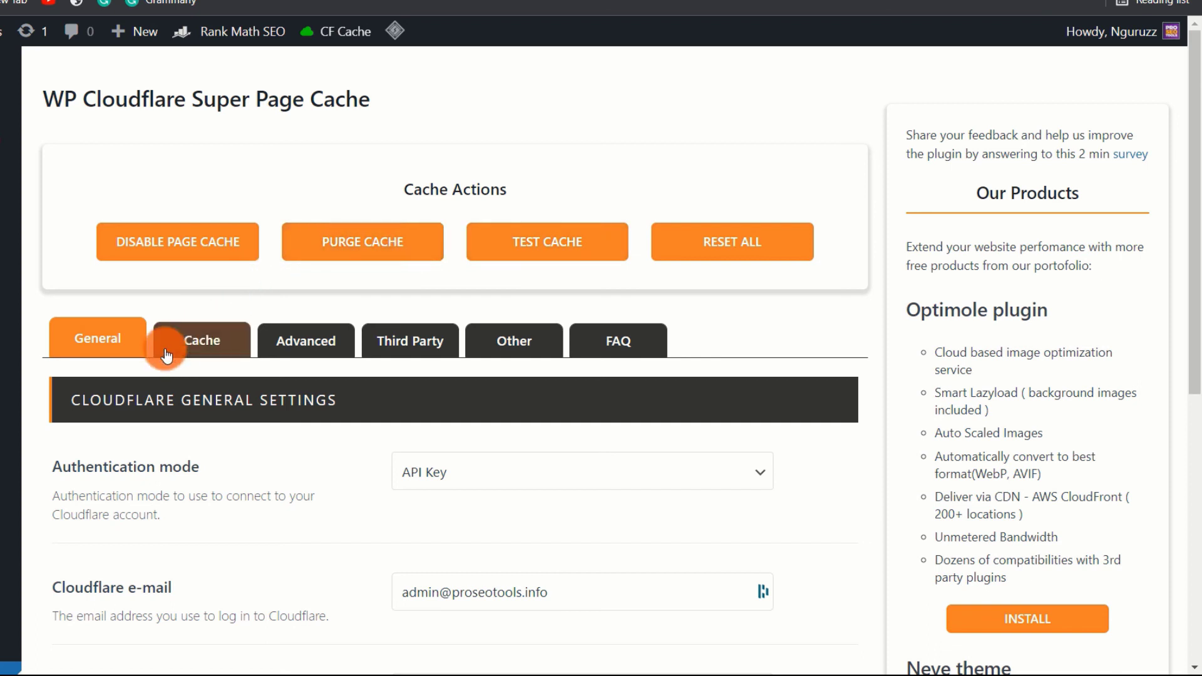
- On the Cache tab, set Enable fallback page cache to Yes and update the settings
left_click(193, 347)
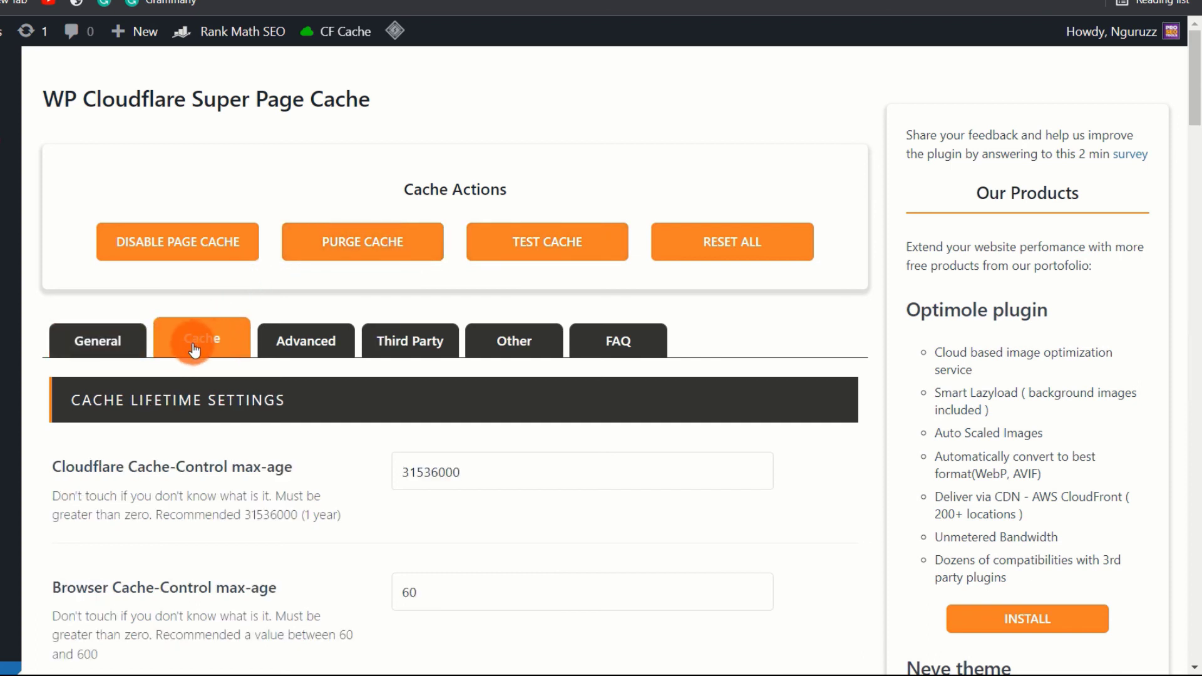
scroll(61, 476, "down", 1)
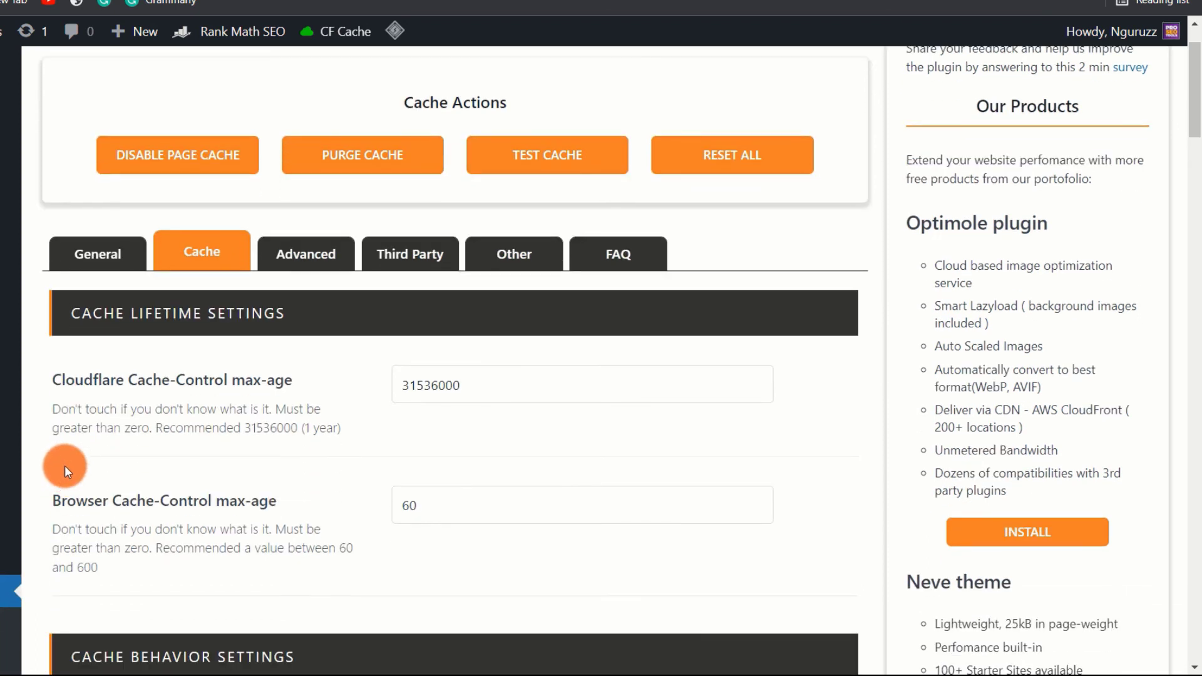
scroll(78, 432, "down", 4)
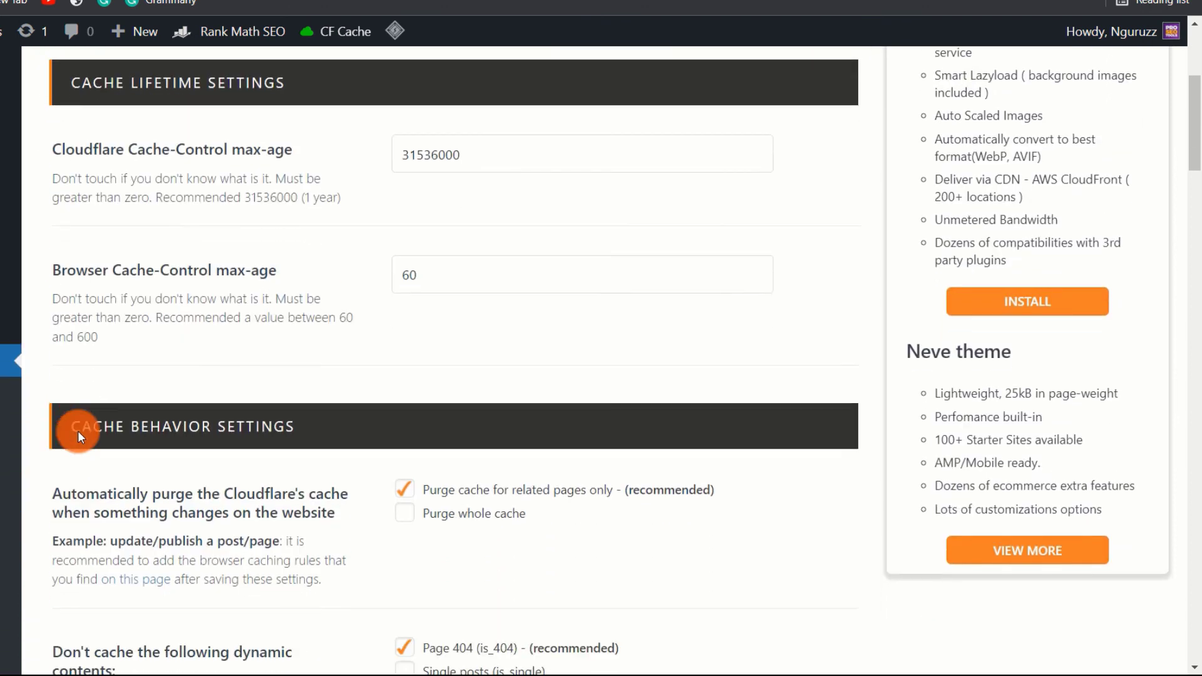
scroll(77, 431, "down", 2)
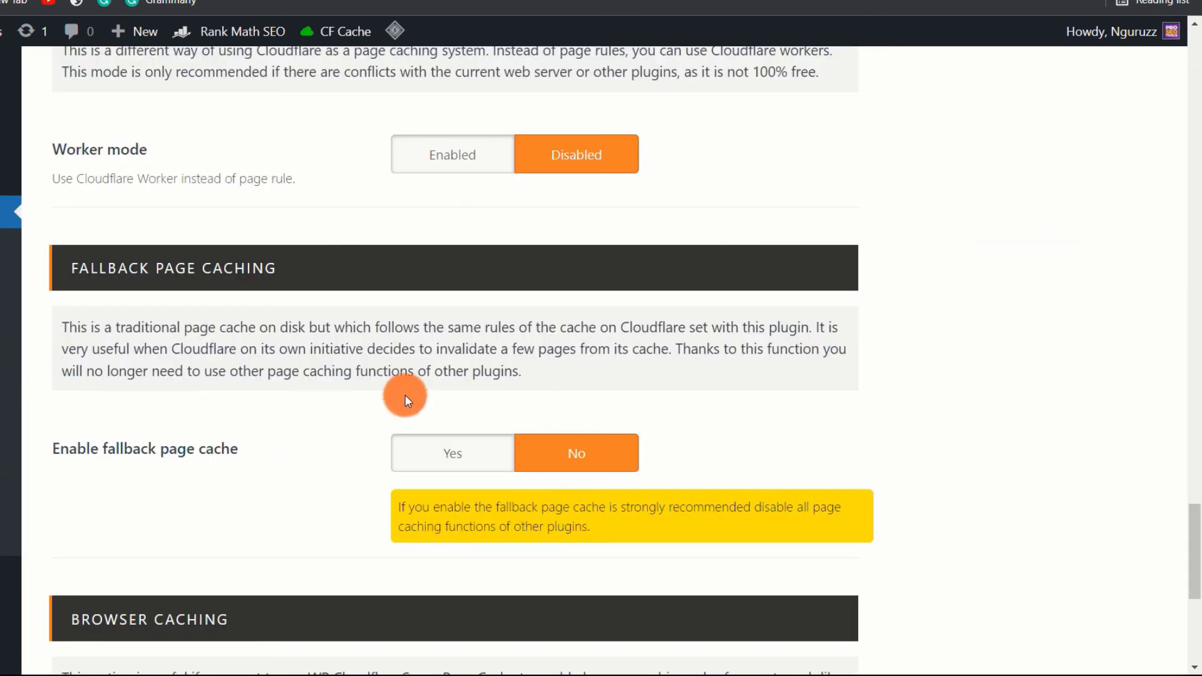
left_click(471, 466)
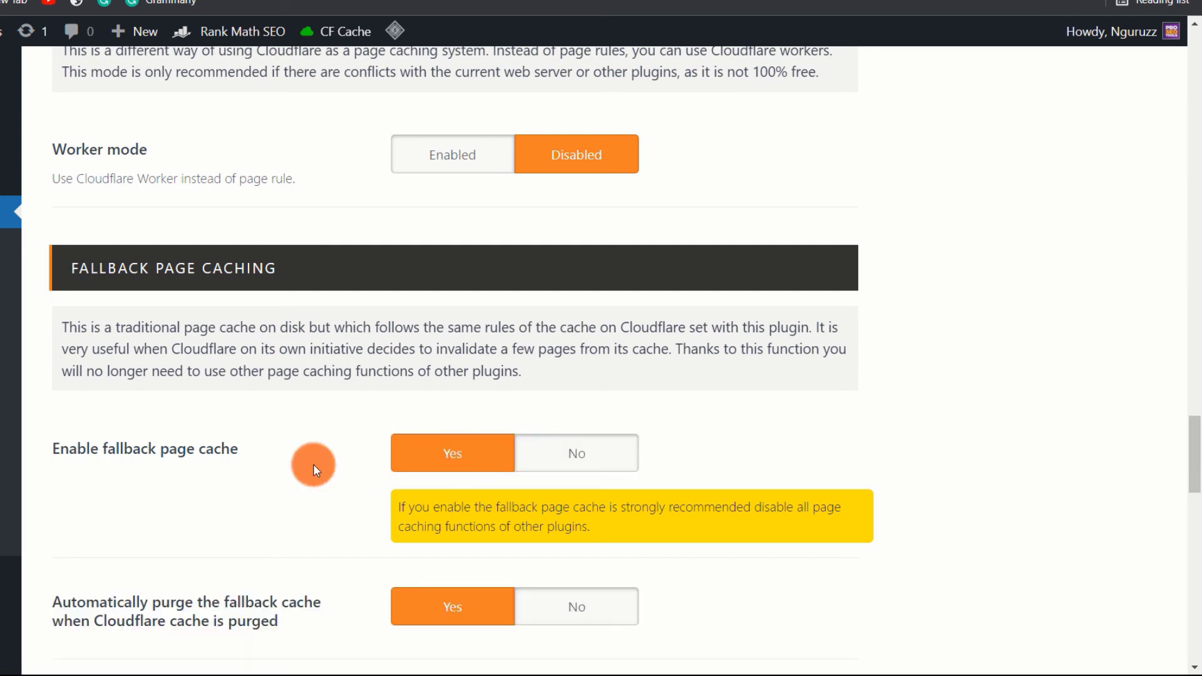
scroll(310, 454, "down", 1)
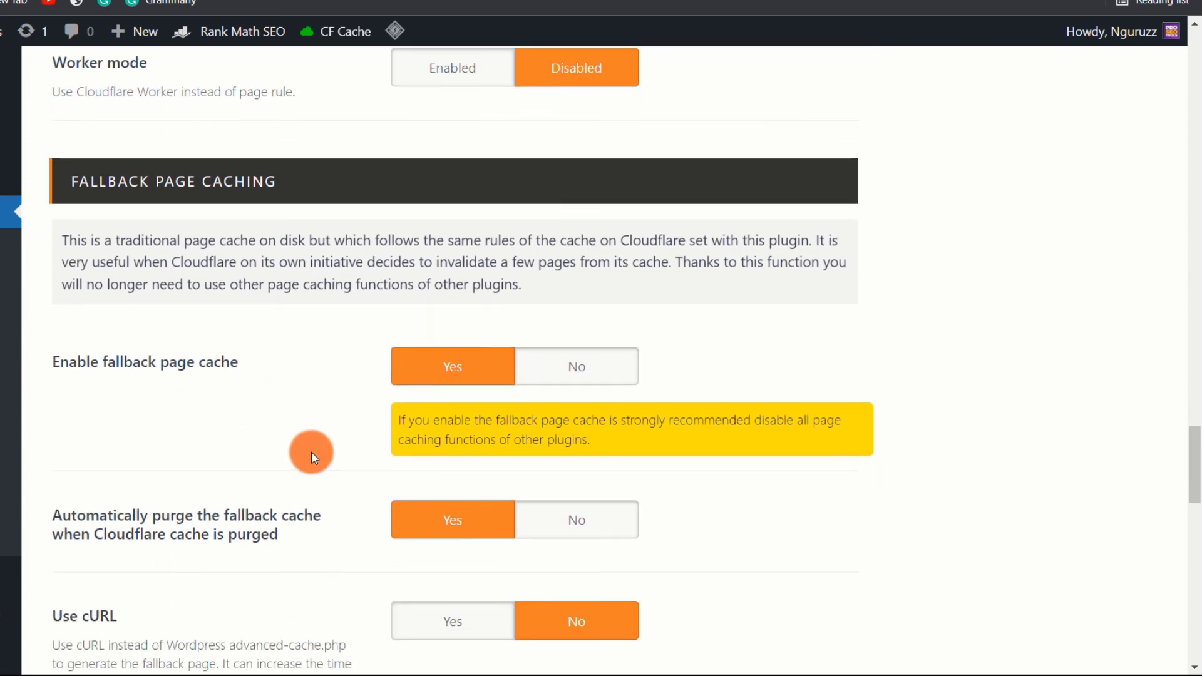
scroll(323, 433, "down", 1)
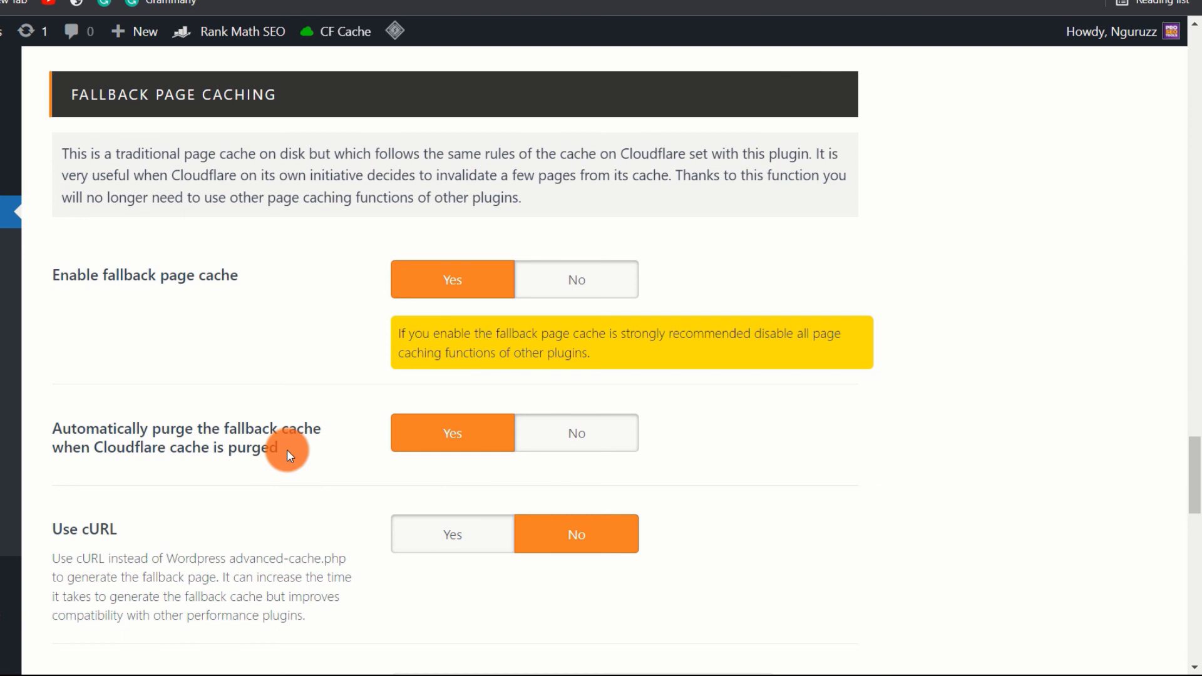
scroll(287, 450, "down", 7)
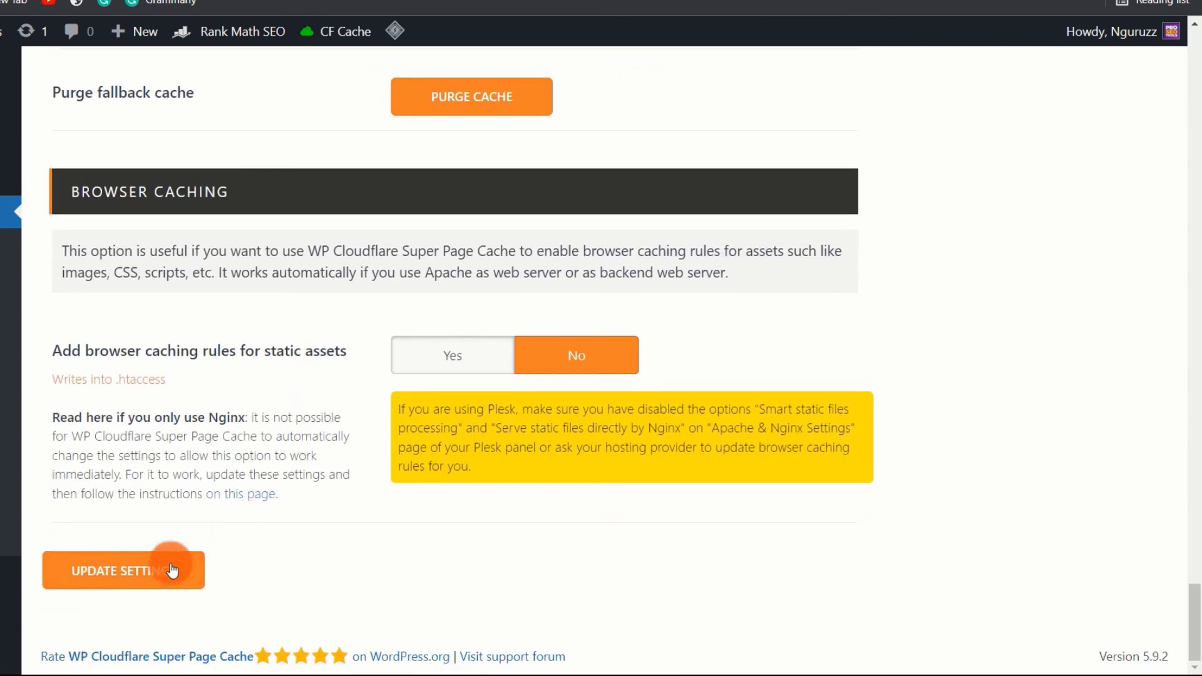
left_click(172, 569)
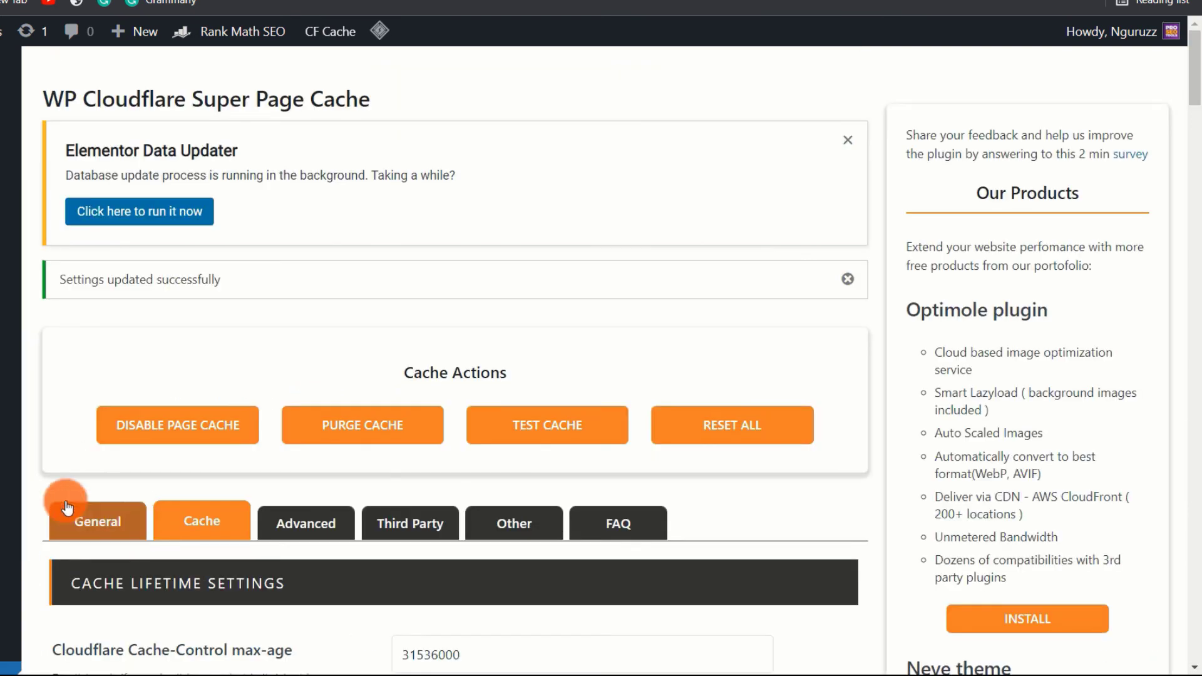
- Reopen LiteSpeed Cache settings, set Enable Cache to OFF, and save the changes
scroll(39, 445, "down", 10)
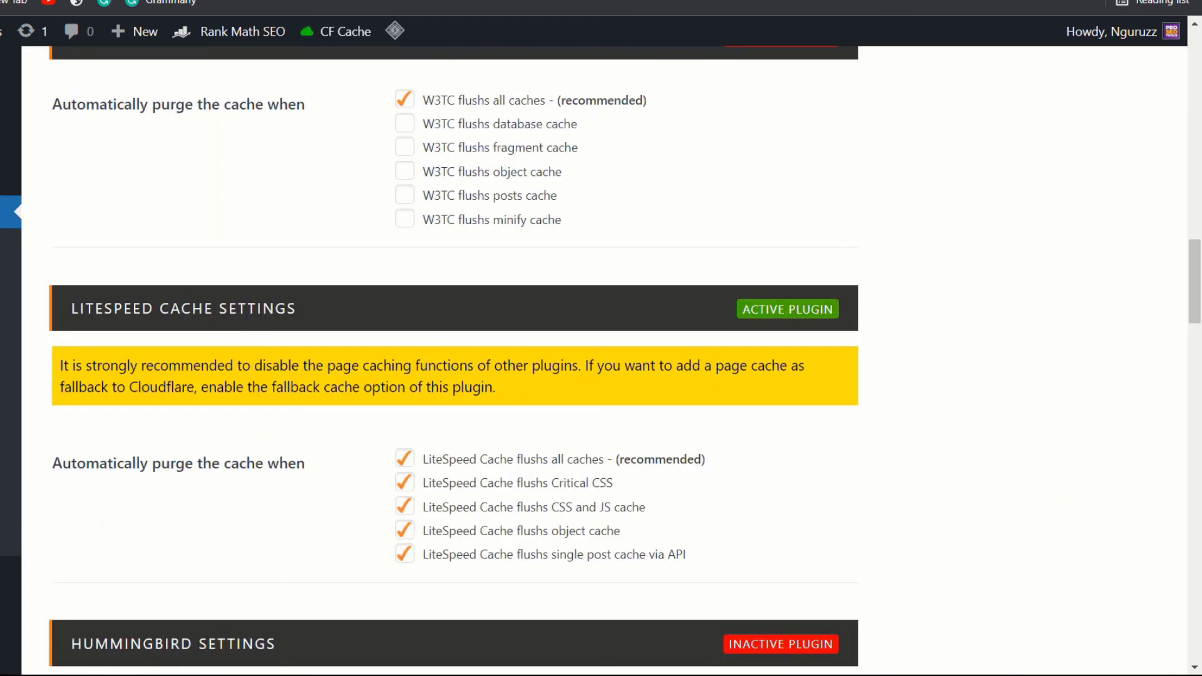
scroll(454, 361, "down", 2)
left_click(3, 439)
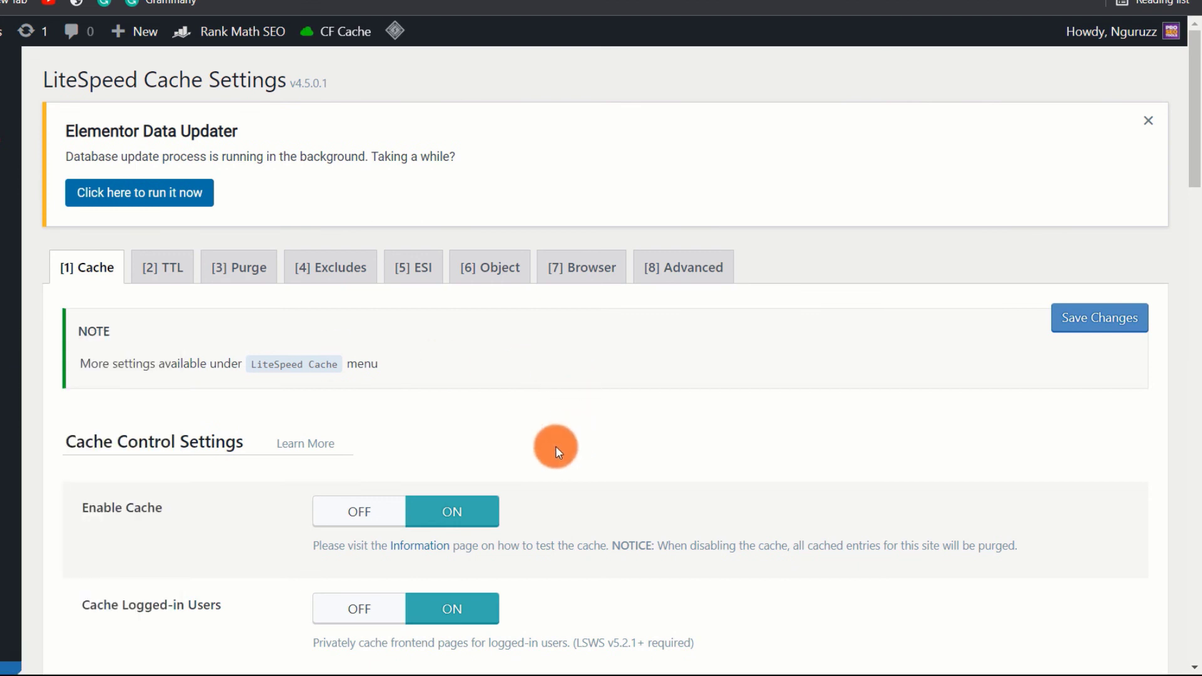
scroll(554, 448, "down", 2)
left_click(366, 441)
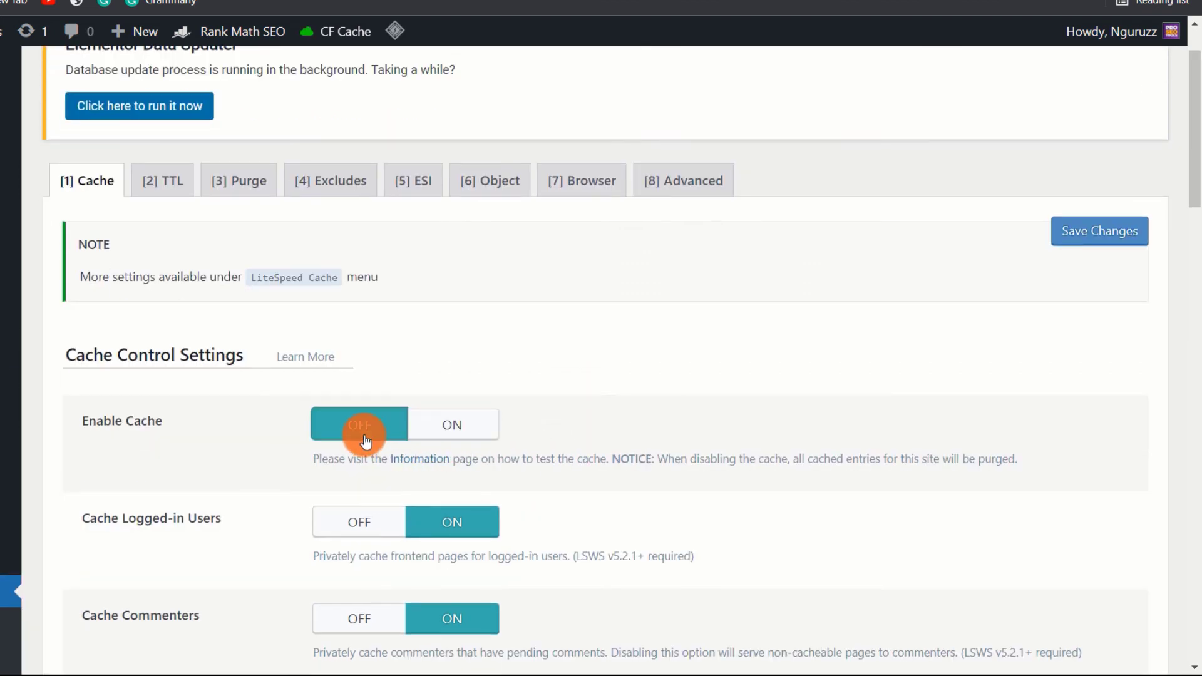
scroll(257, 397, "down", 15)
left_click(114, 568)
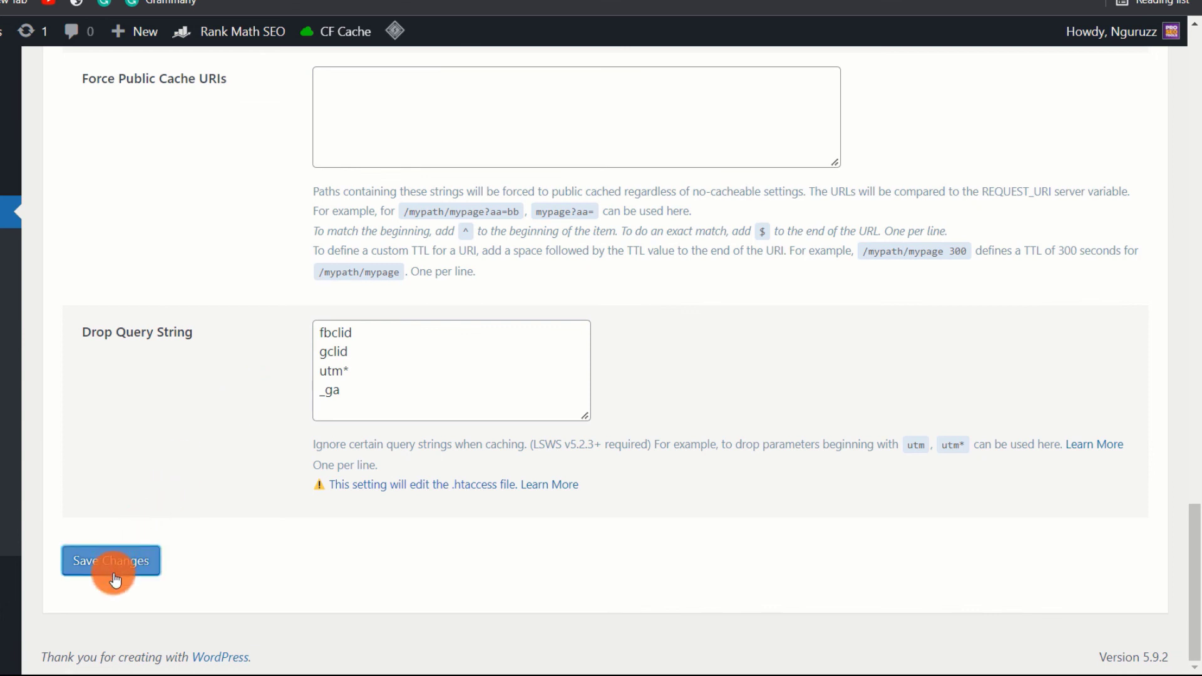
scroll(304, 413, "down", 2)
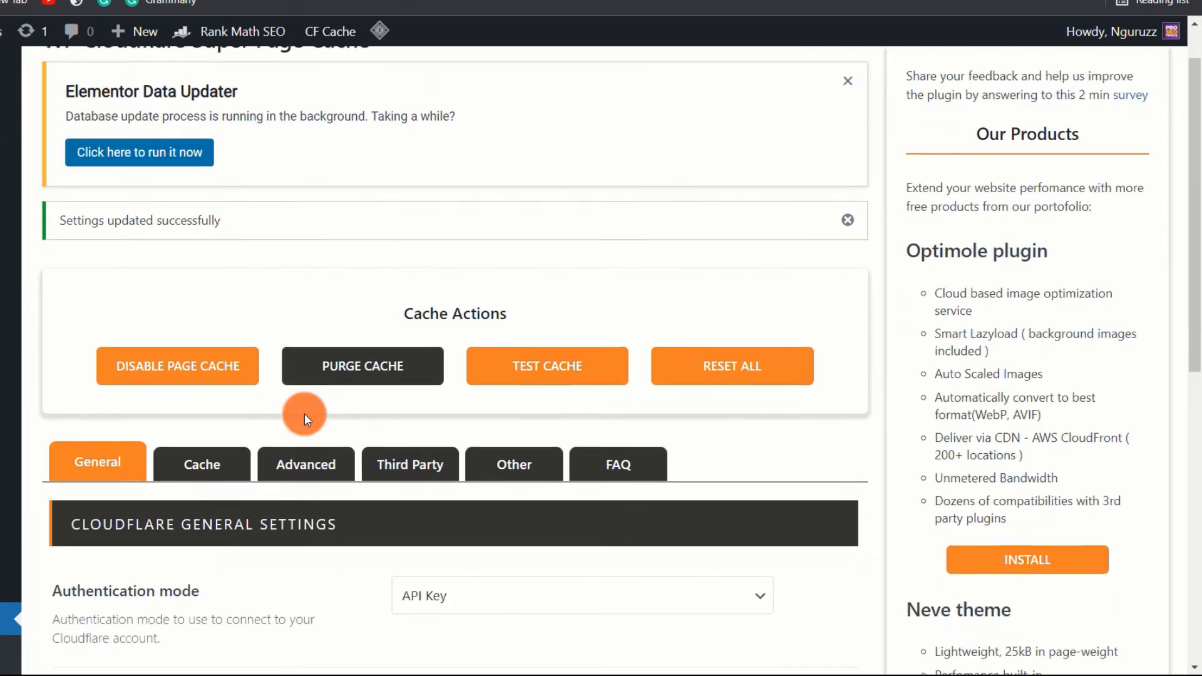
scroll(304, 413, "up", 2)
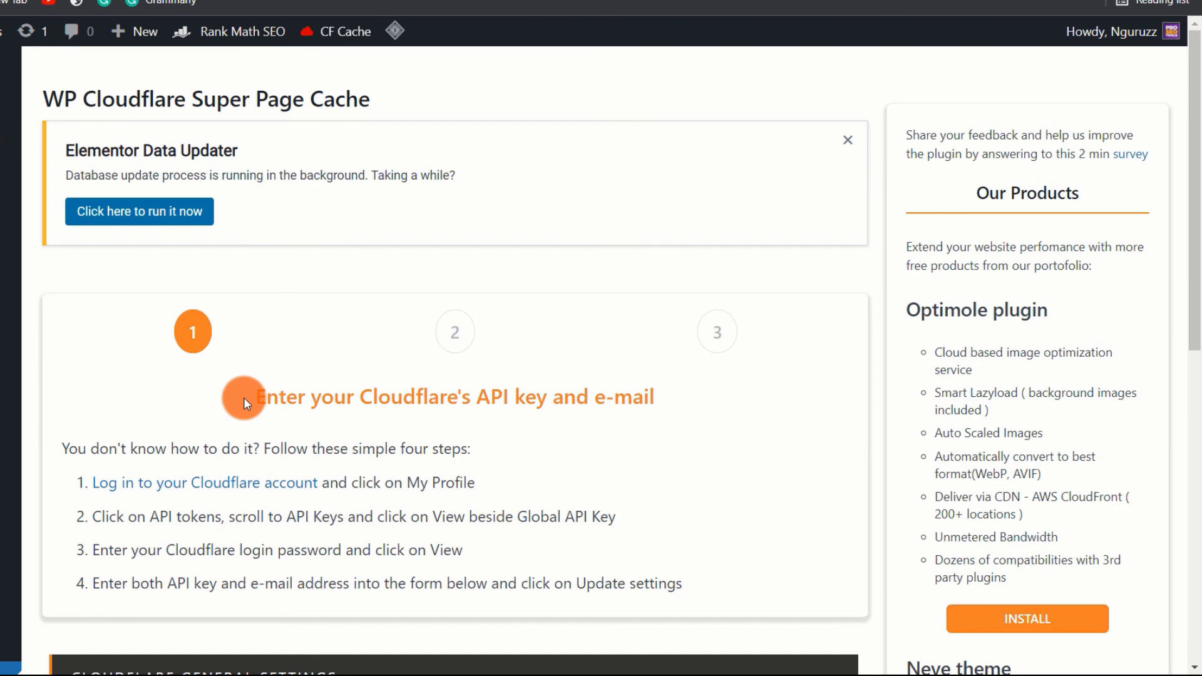
scroll(298, 395, "down", 2)
scroll(300, 395, "down", 5)
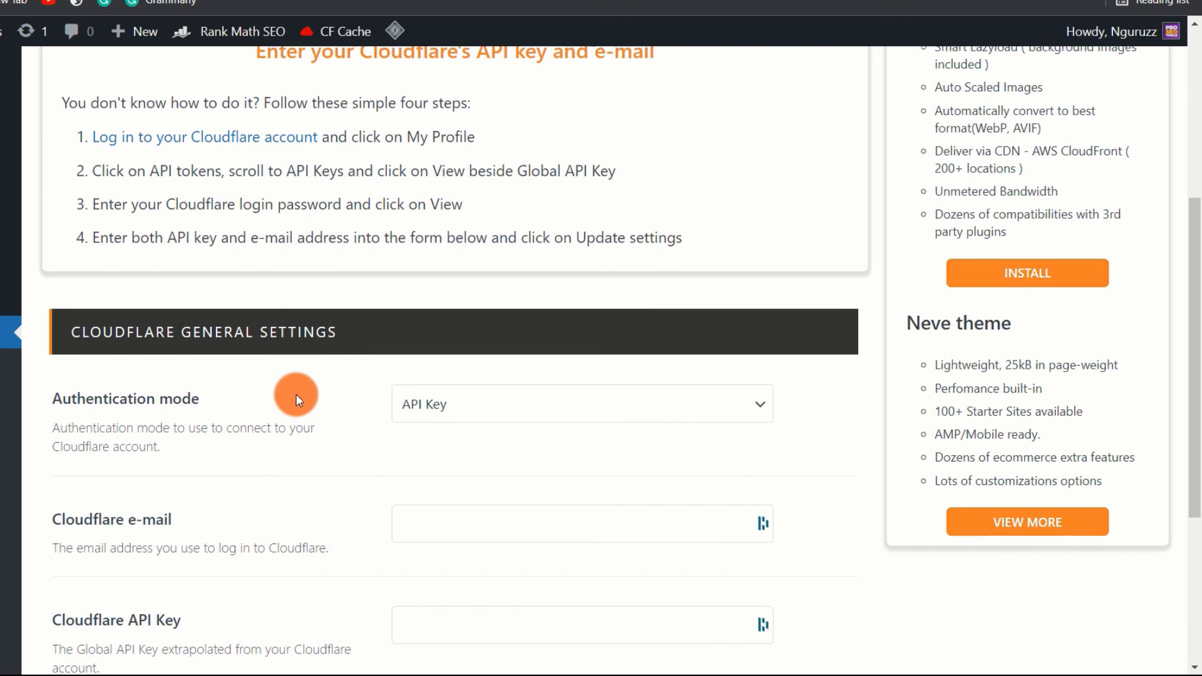
scroll(296, 394, "up", 5)
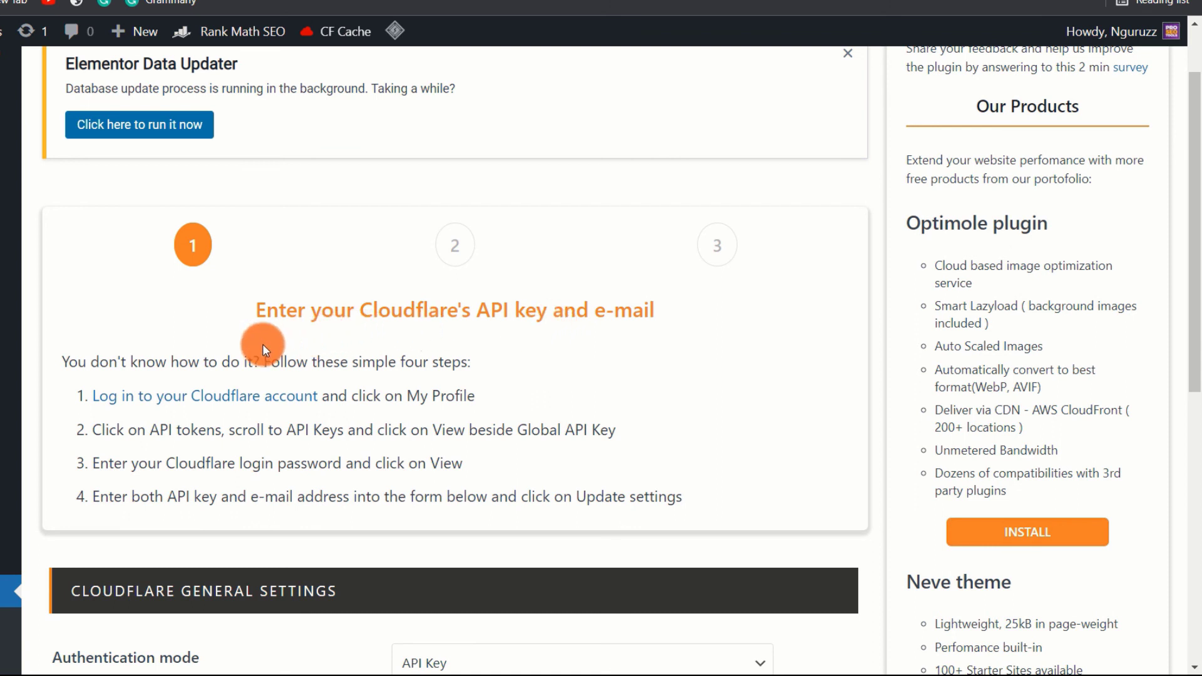
scroll(263, 345, "down", 5)
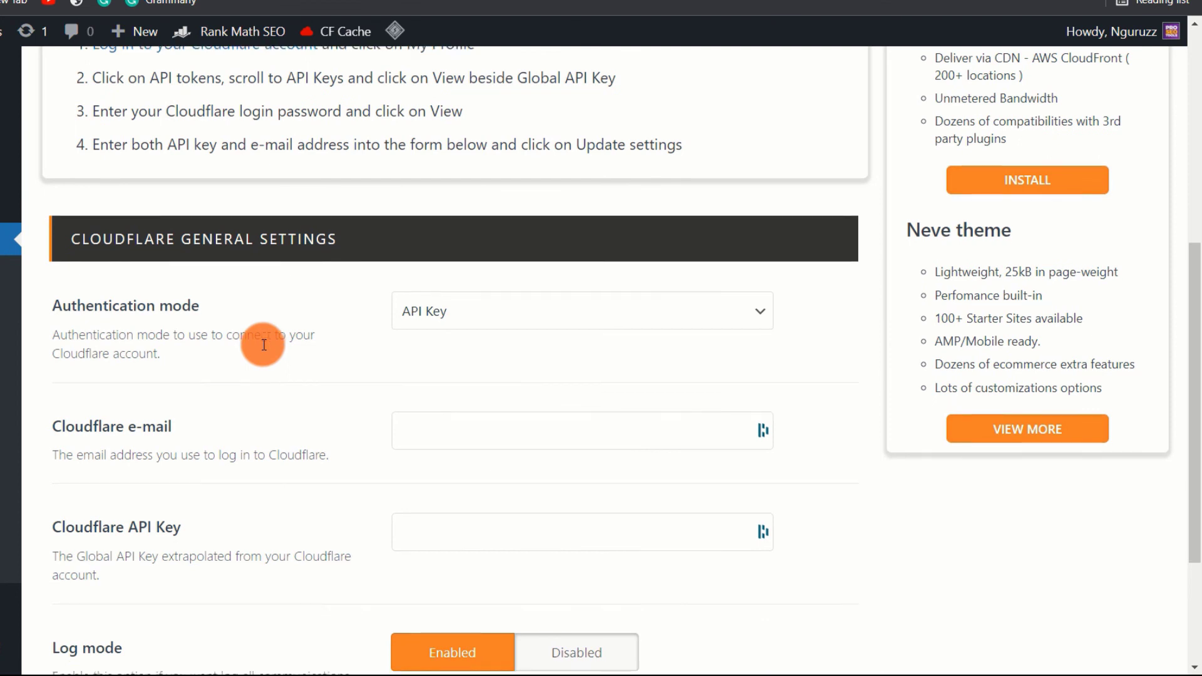
scroll(263, 345, "down", 1)
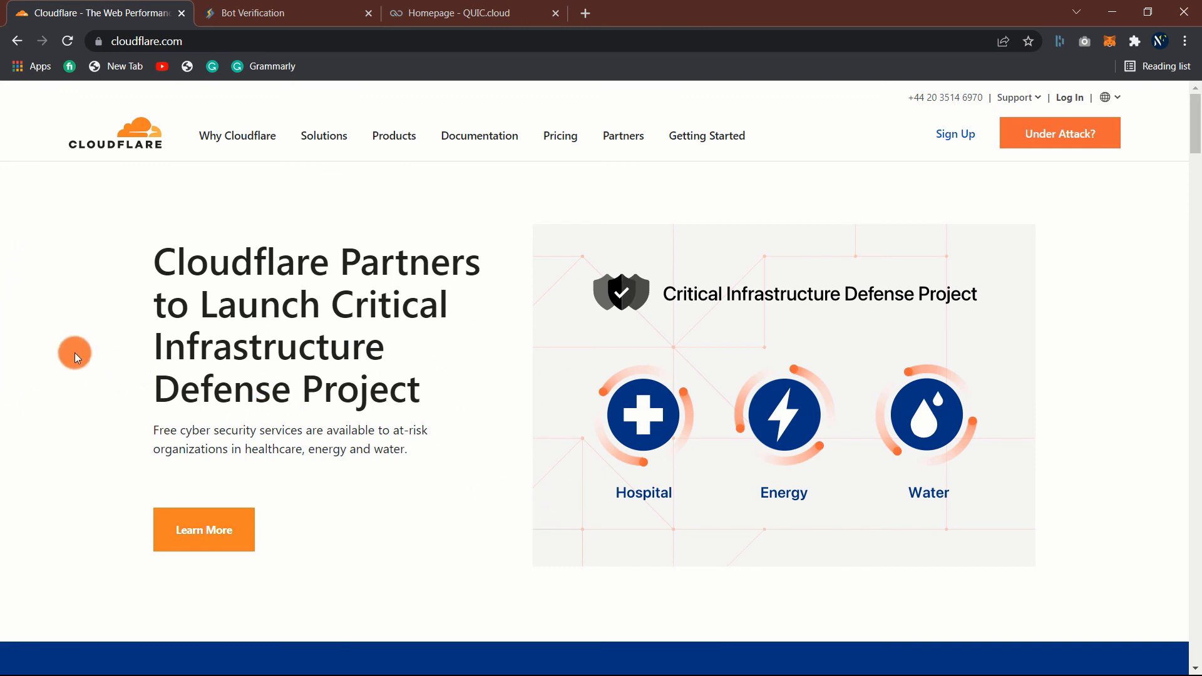
scroll(76, 355, "down", 10)
scroll(74, 354, "down", 10)
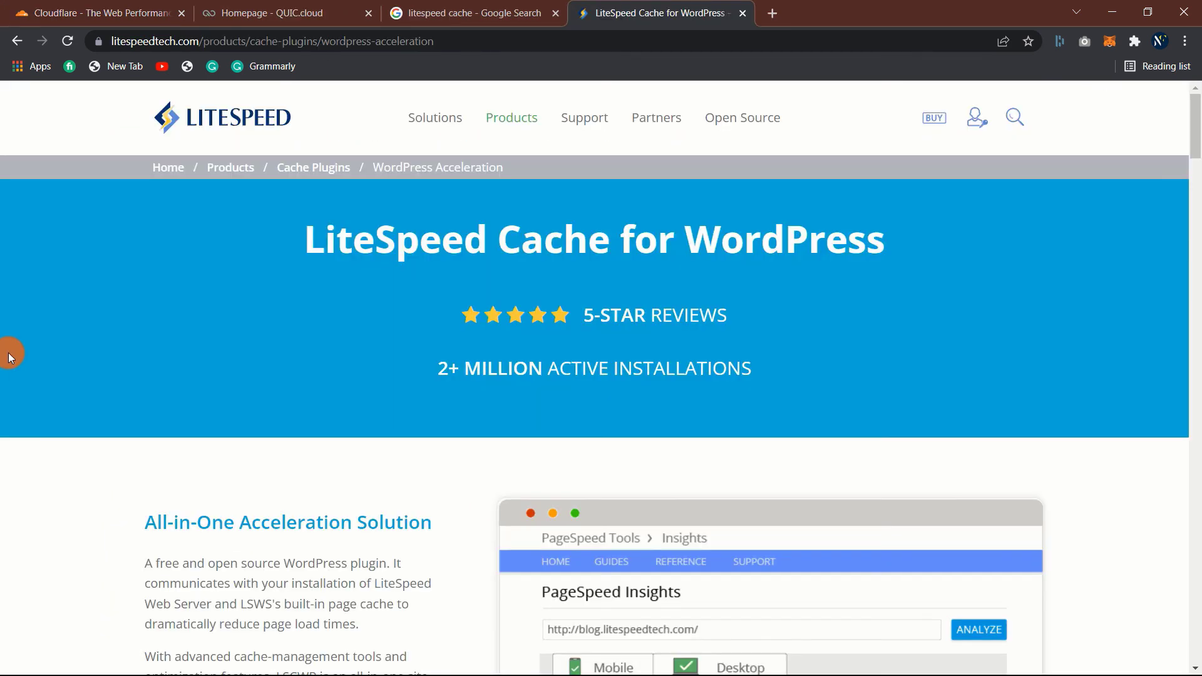
scroll(9, 352, "down", 6)
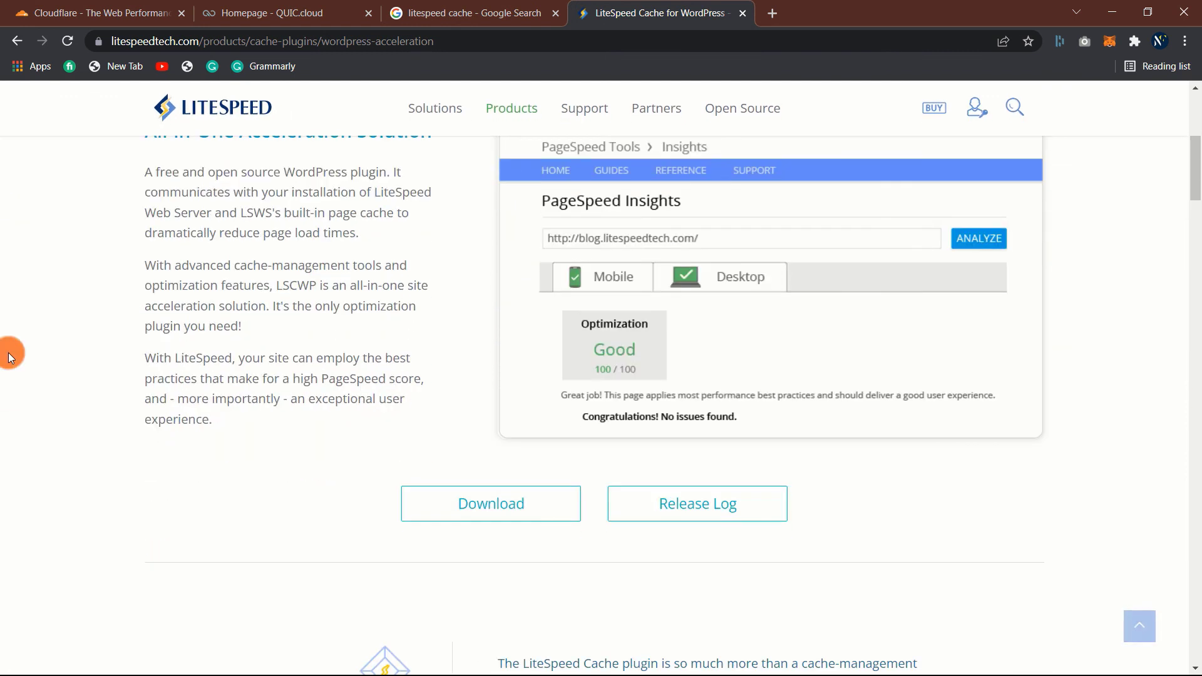
scroll(9, 352, "down", 3)
scroll(8, 352, "down", 4)
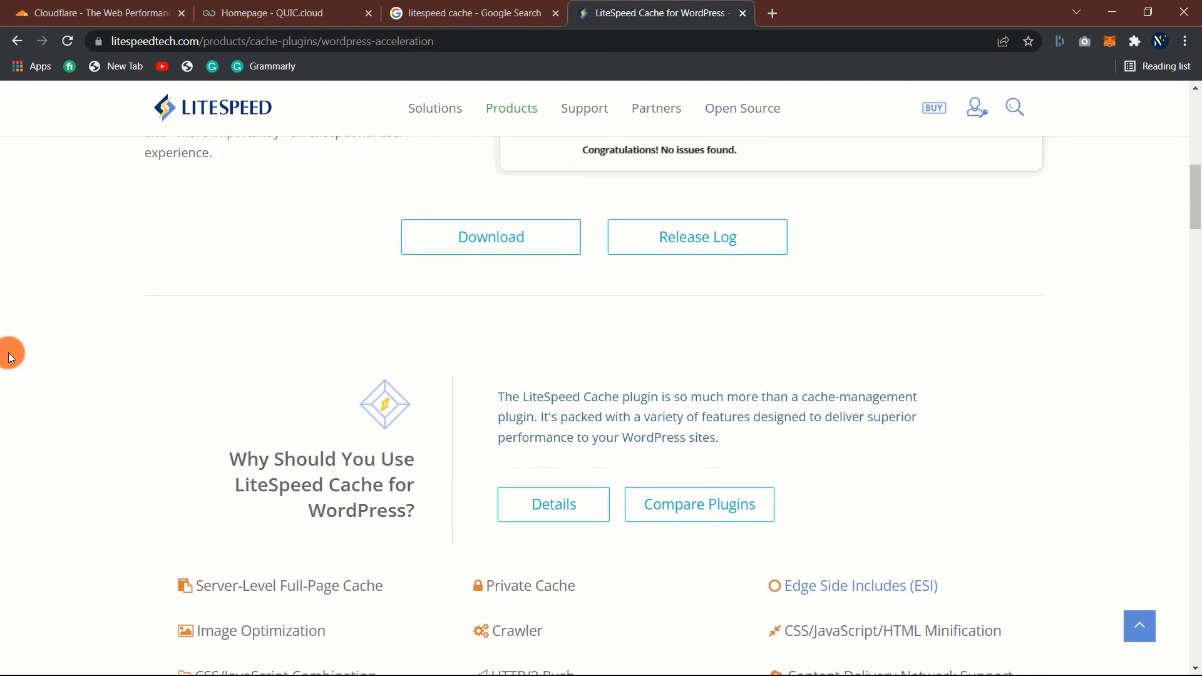
scroll(9, 352, "up", 4)
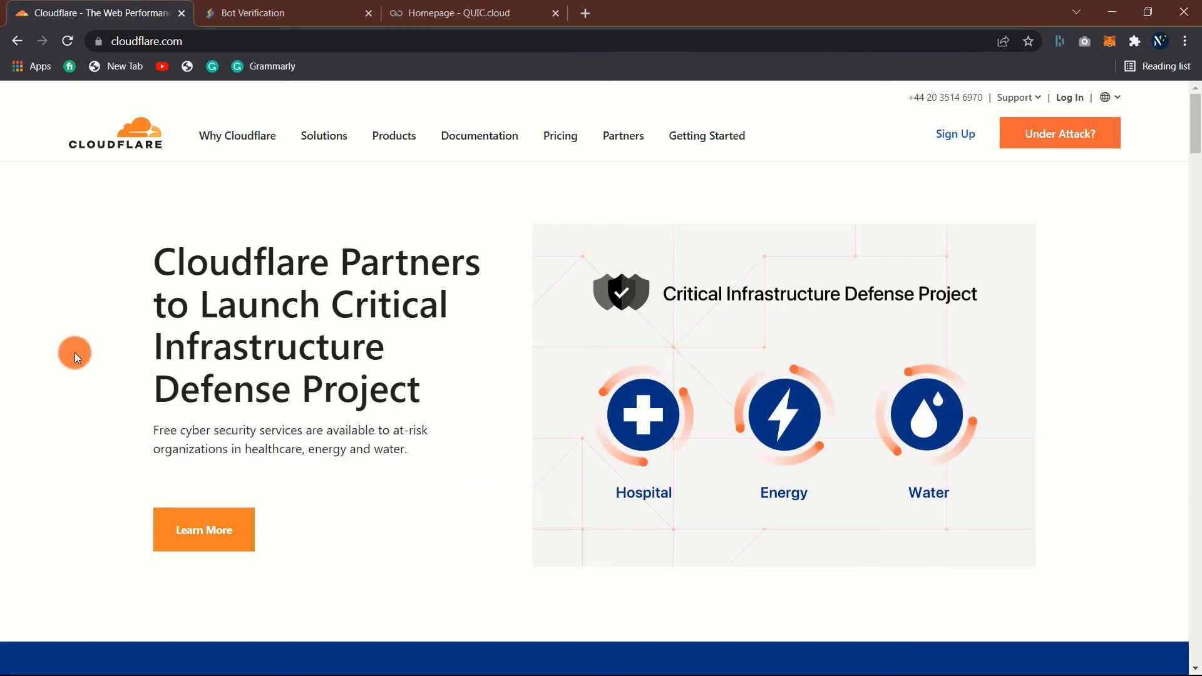
scroll(74, 352, "down", 10)
scroll(74, 352, "down", 10)
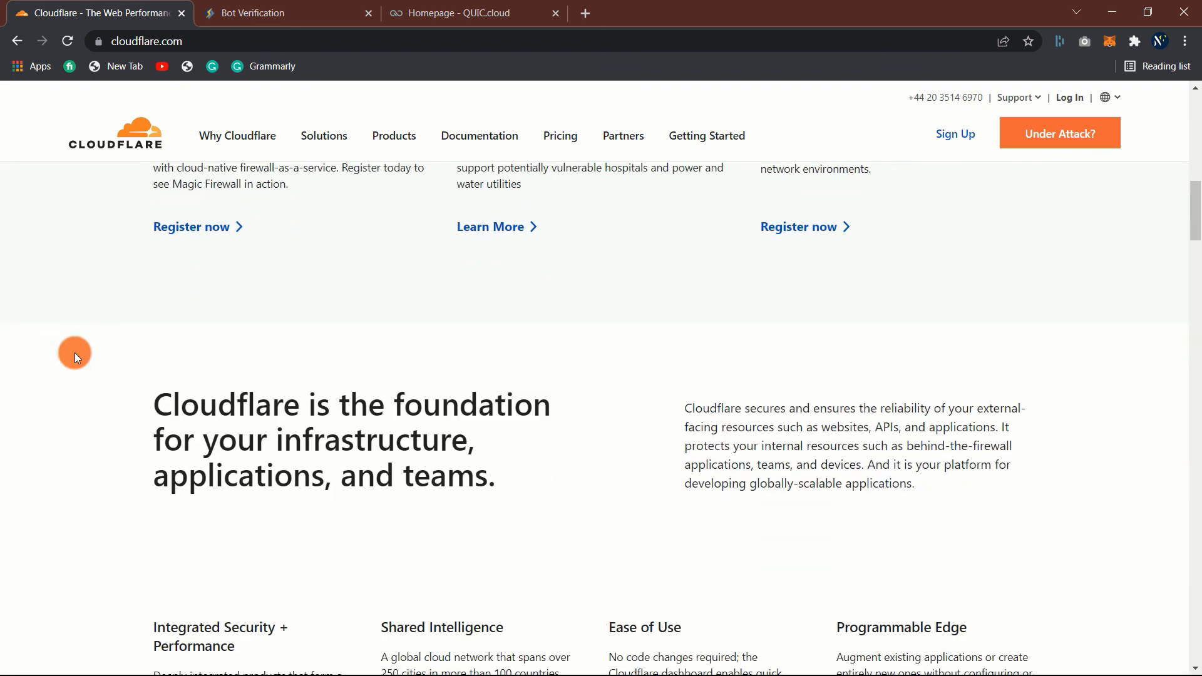